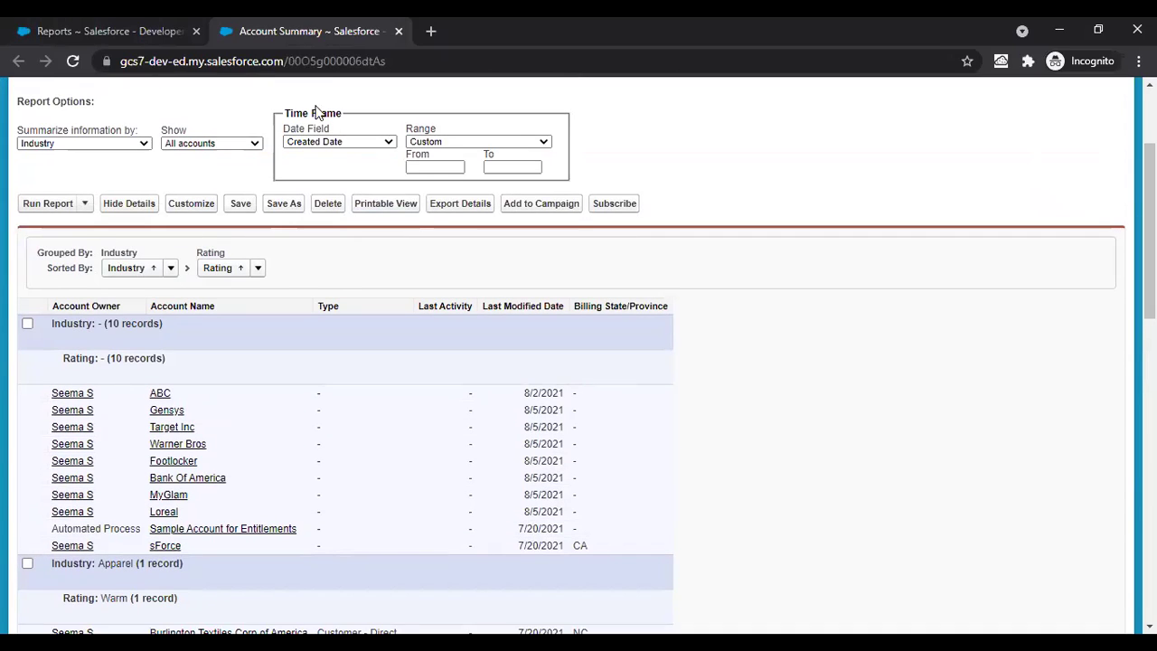
Step: Open the GenePoint account from the report in a separate tab and try to delete it
left_click_drag(1149, 226, 1150, 389)
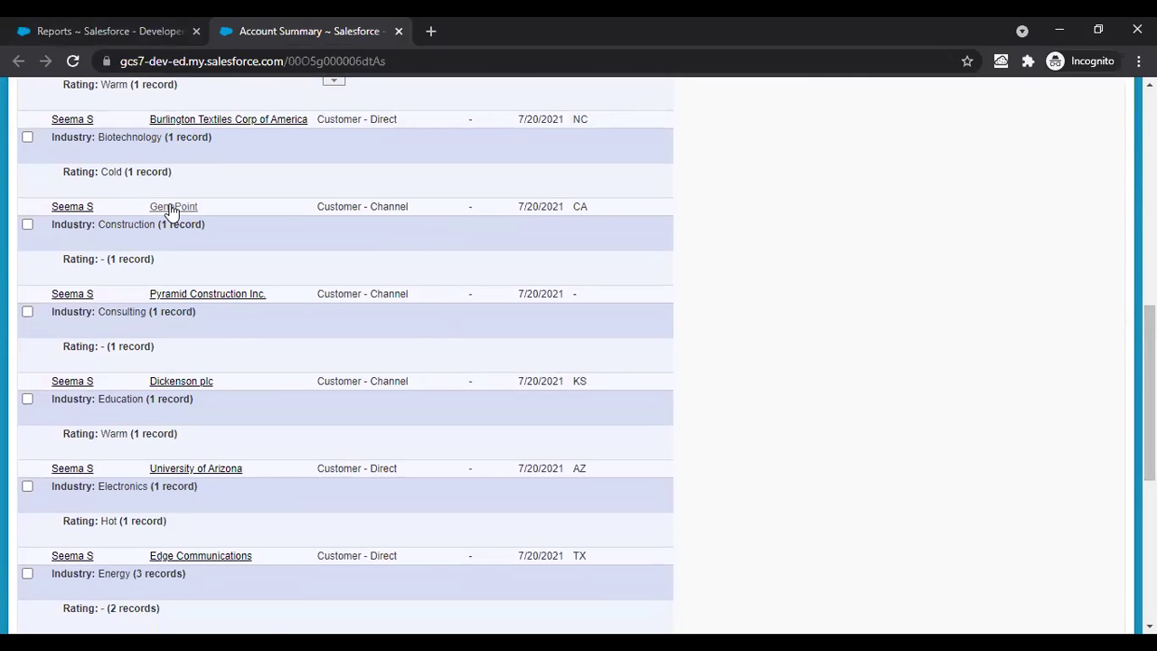
right_click(171, 209)
left_click(191, 219)
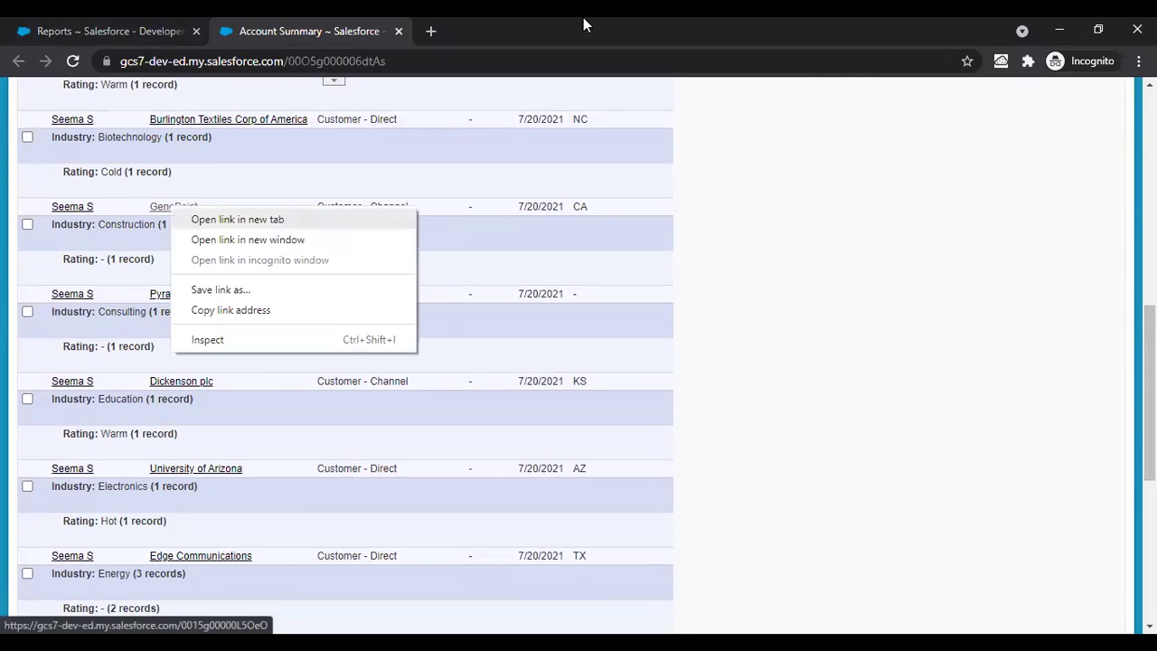
left_click(494, 17)
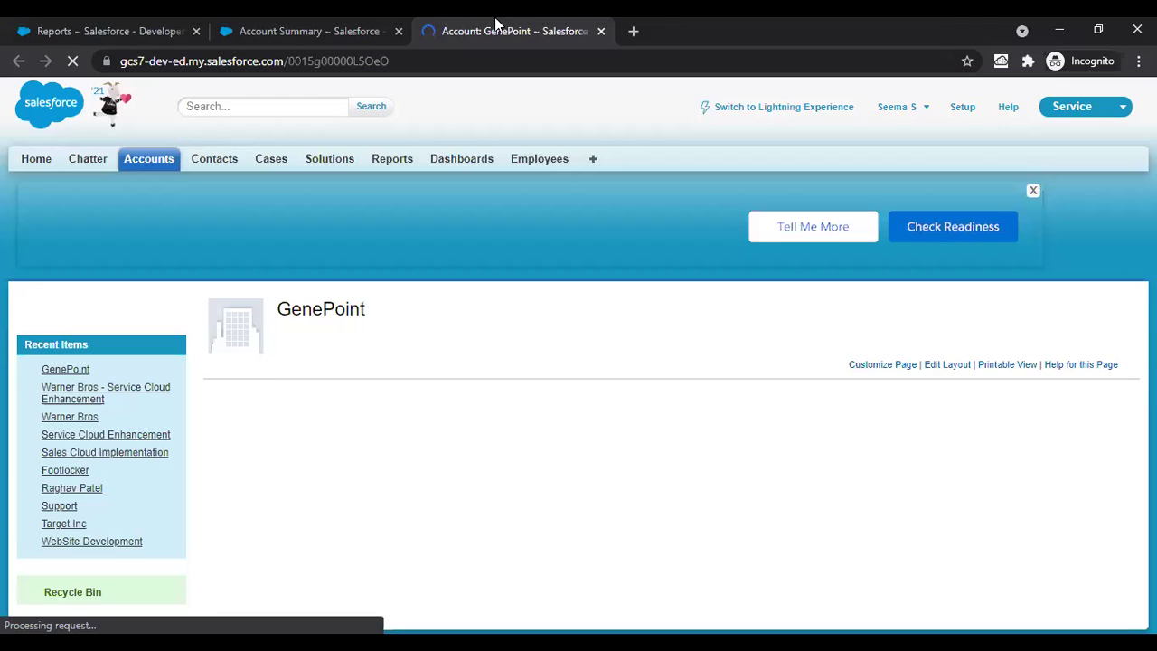
left_click(542, 591)
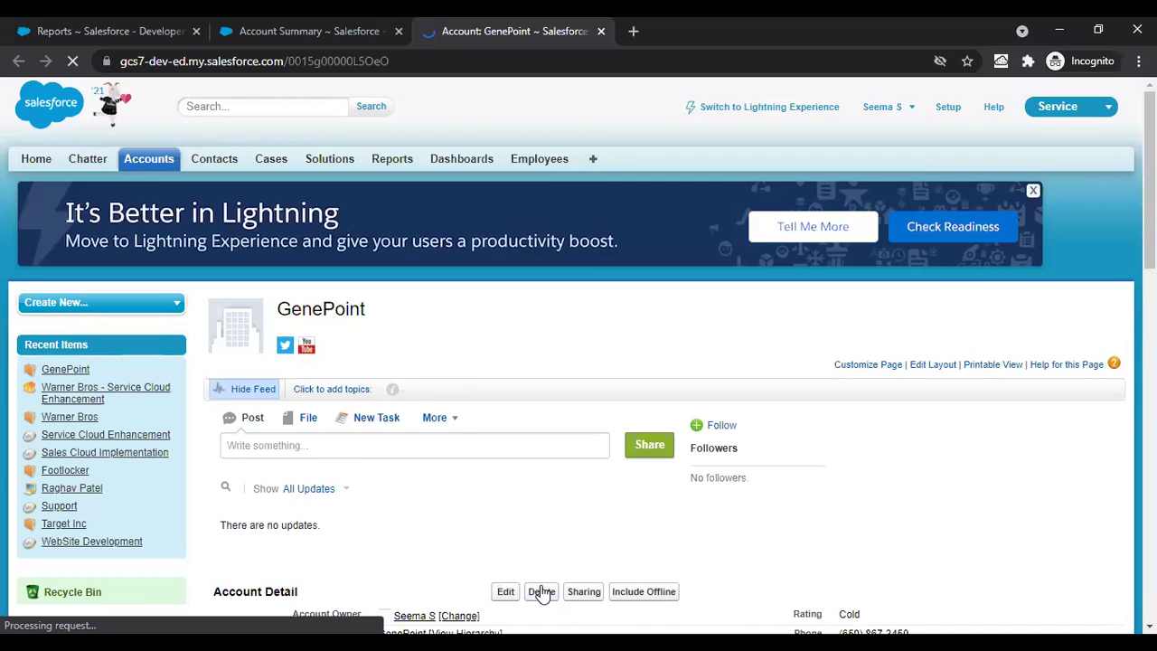
left_click(542, 591)
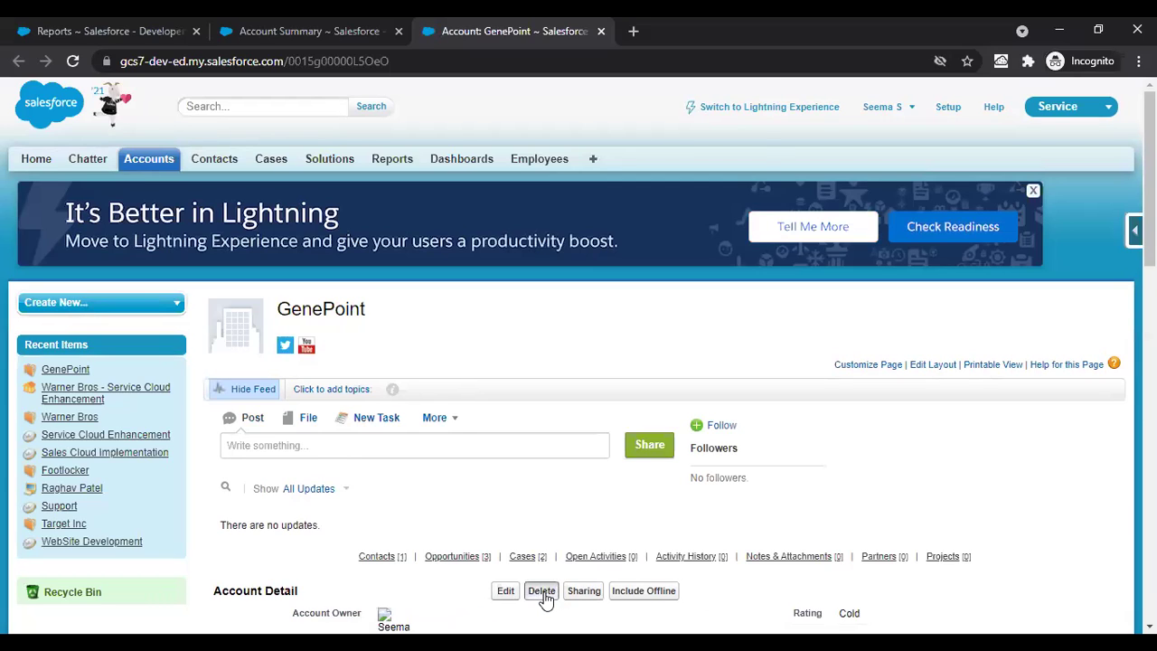
left_click(661, 157)
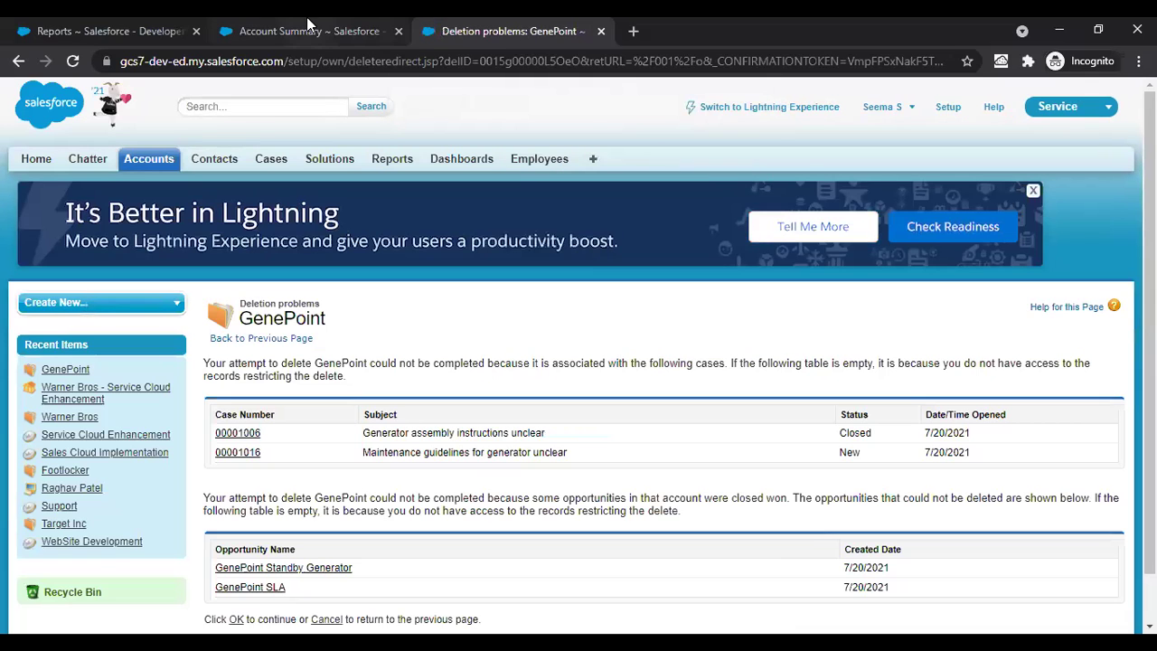
Step: Return to the Account Summary report and open the Accounts home page in a separate tab
left_click(412, 16)
scroll(329, 24, "down", 2)
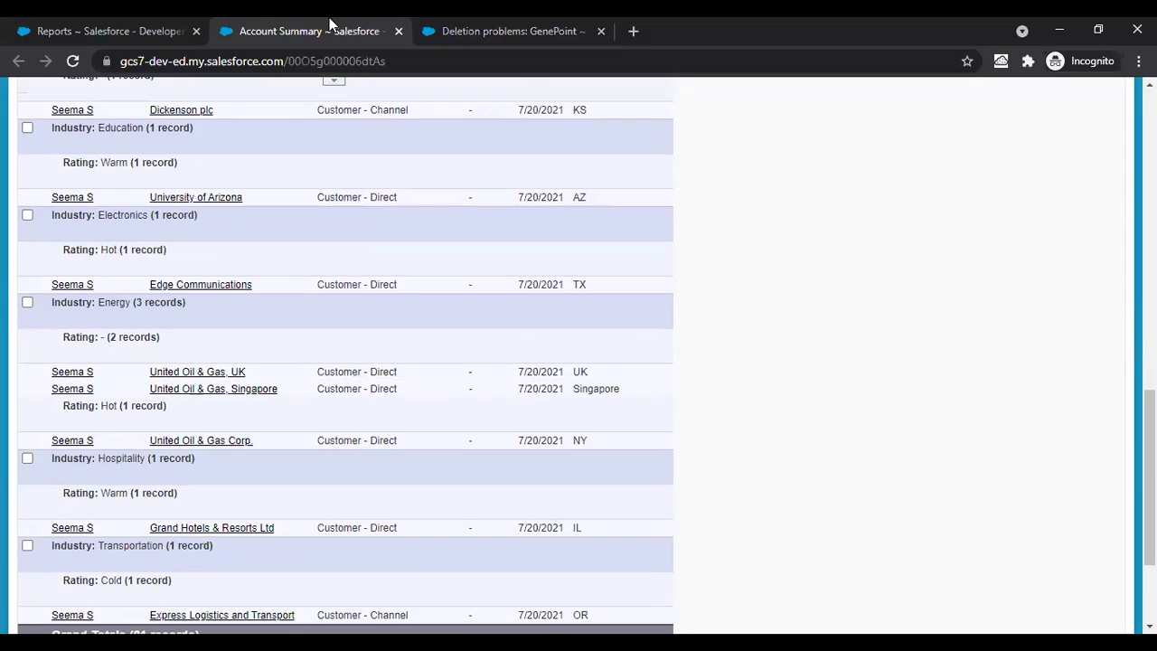
scroll(329, 24, "up", 11)
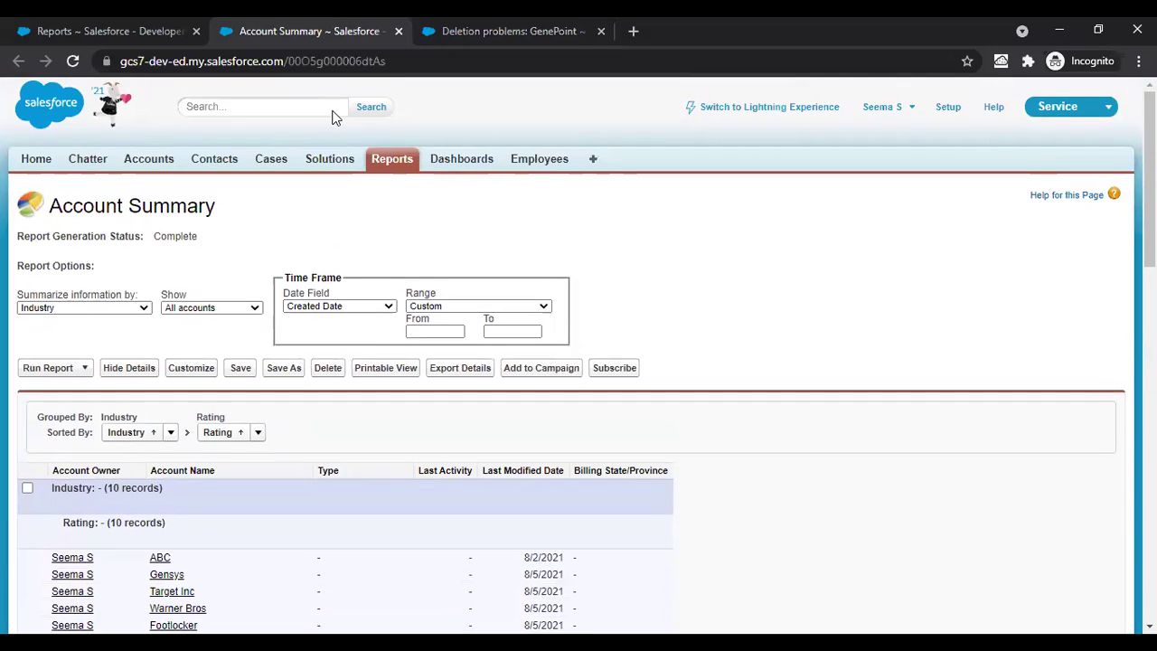
right_click(152, 163)
left_click(167, 171)
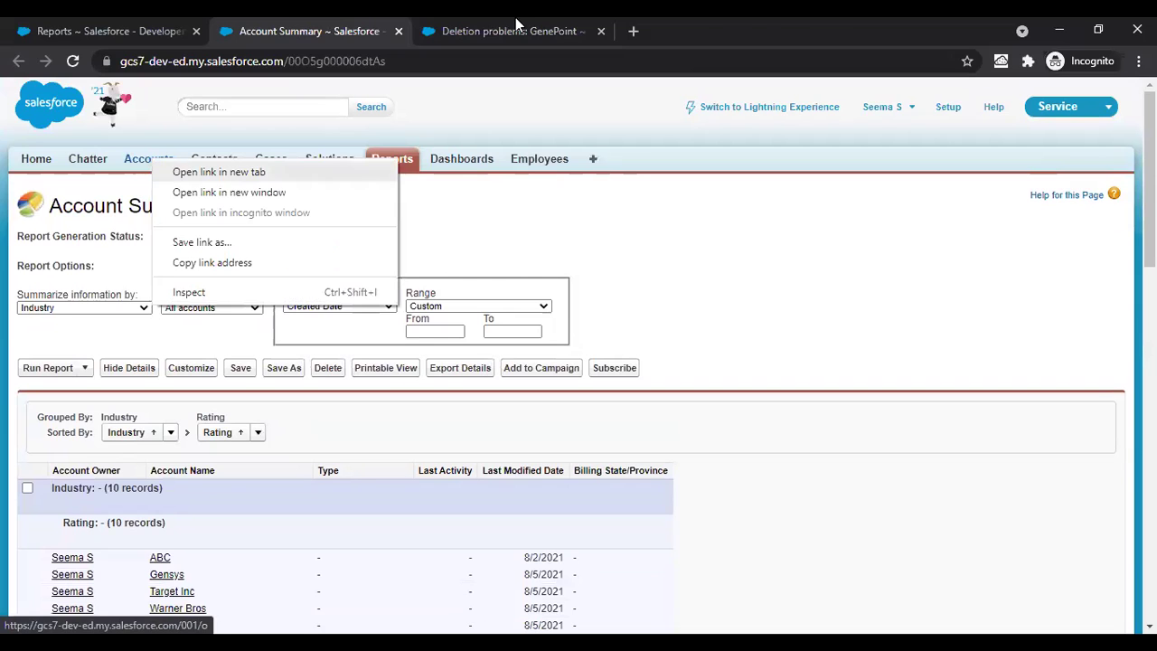
left_click(759, 17)
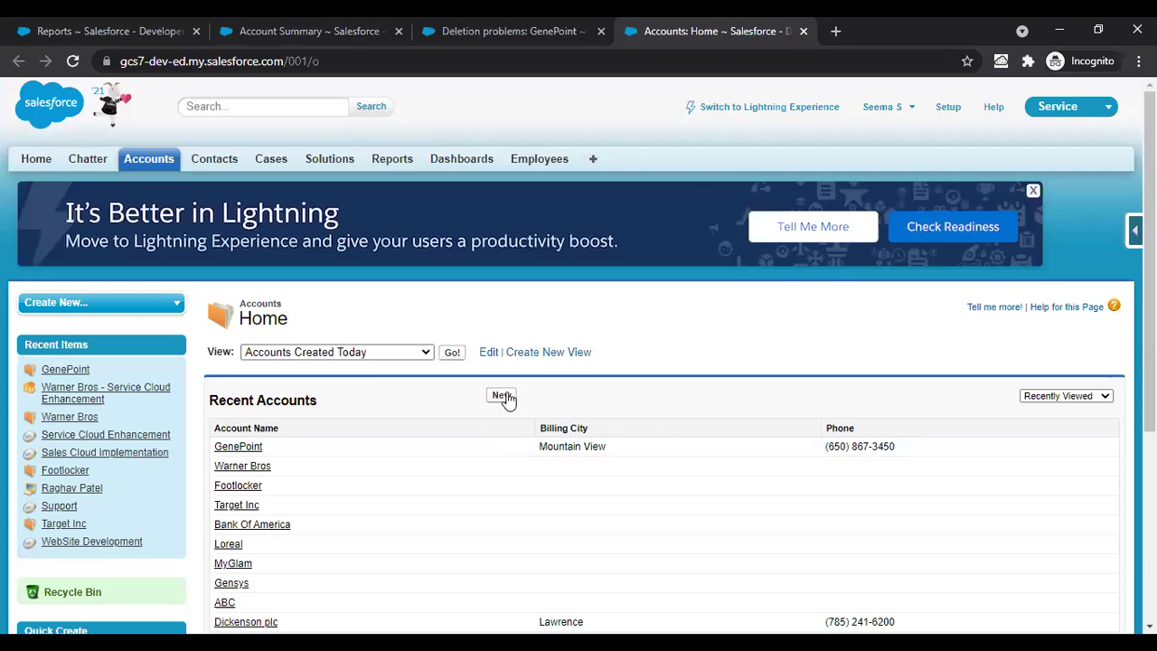
Step: Create and save a new account named Testr with rating Warm and industry Food & Beverage
left_click(506, 398)
left_click(426, 441)
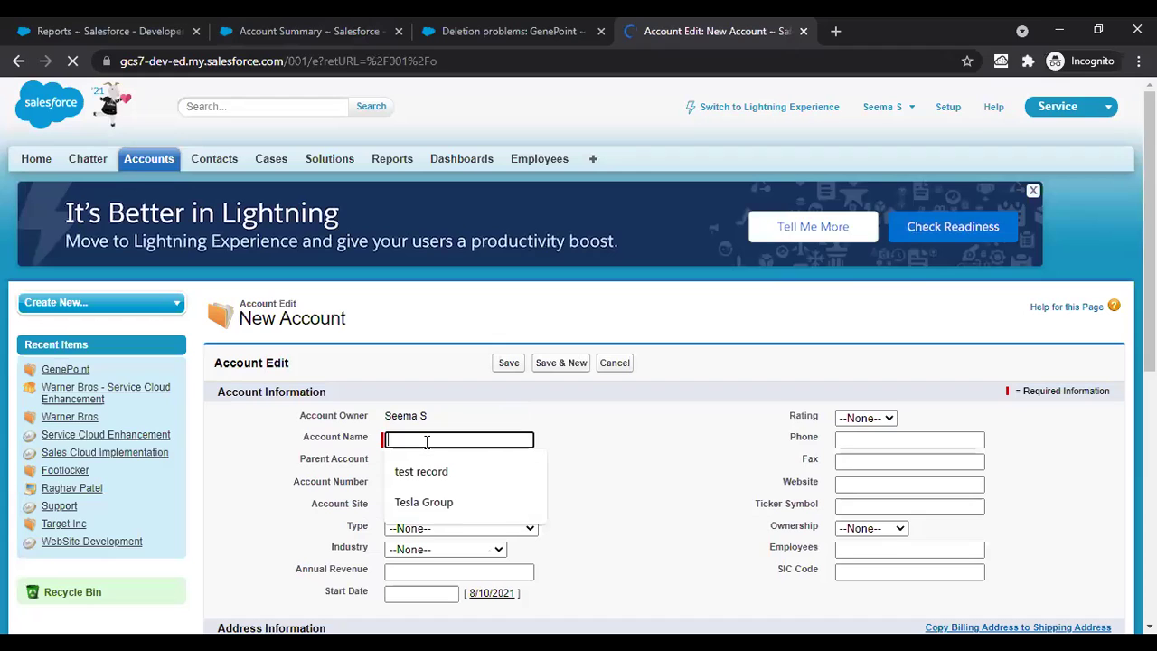
type("Testr")
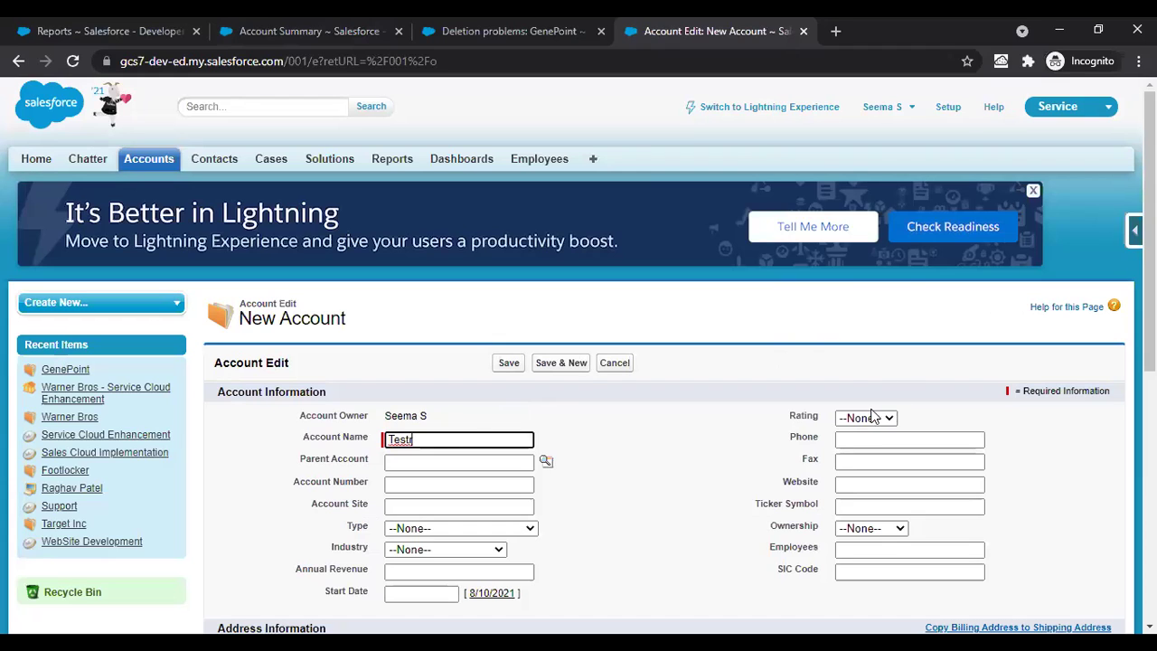
left_click(860, 418)
left_click(854, 462)
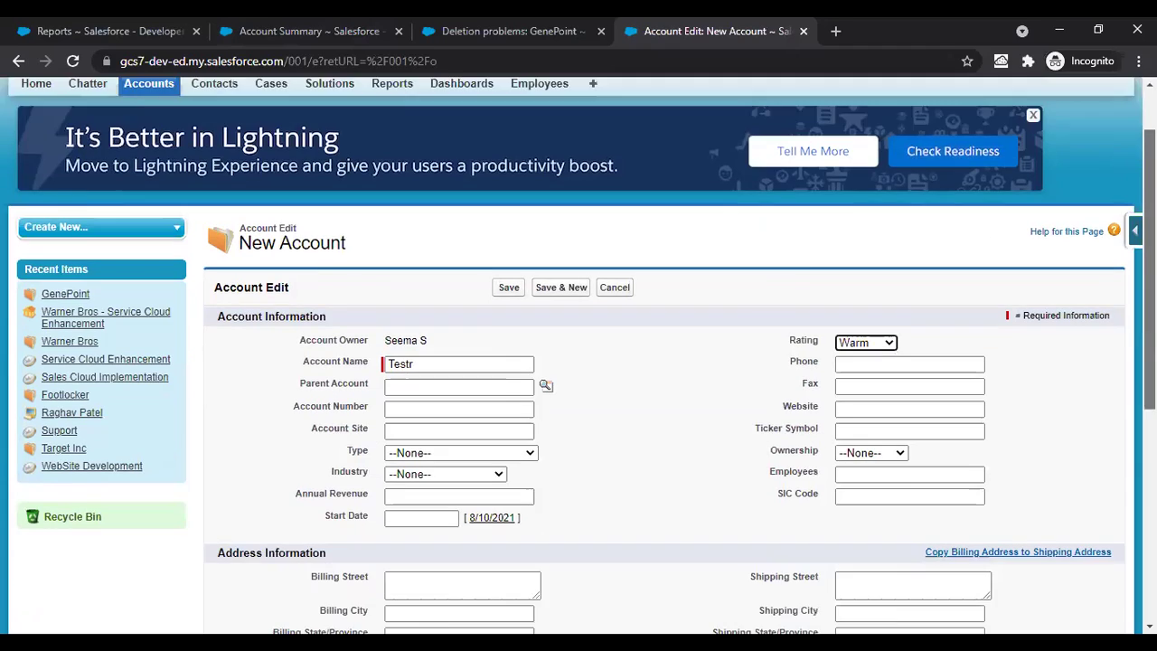
scroll(335, 375, "down", 2)
left_click(404, 353)
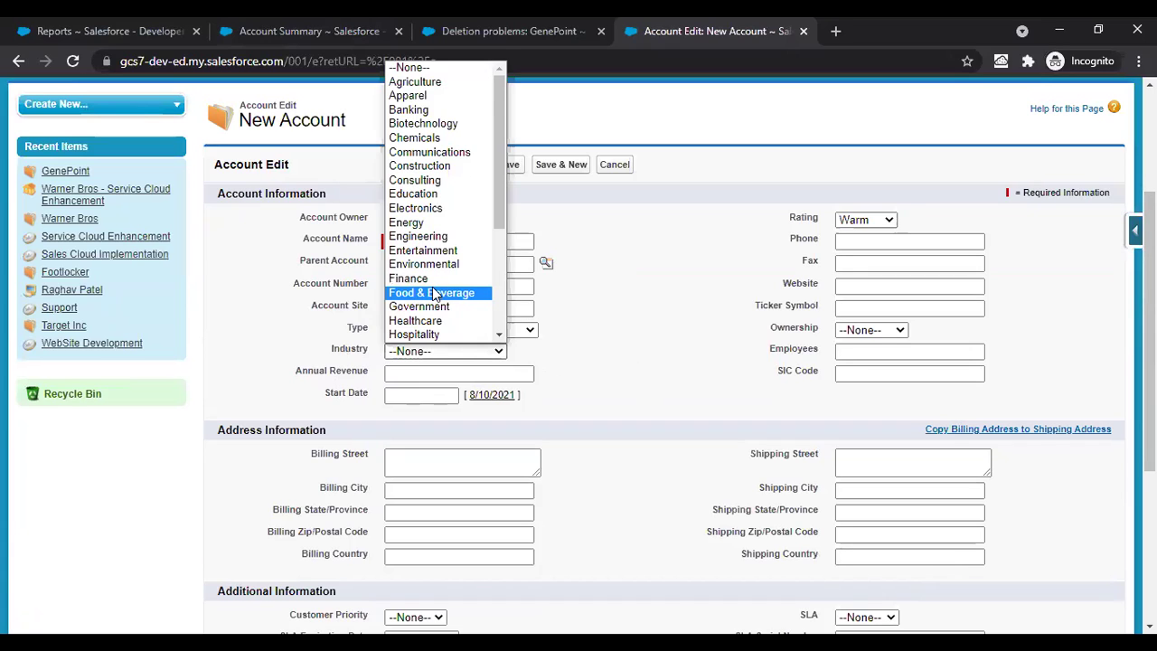
left_click(432, 293)
left_click(511, 164)
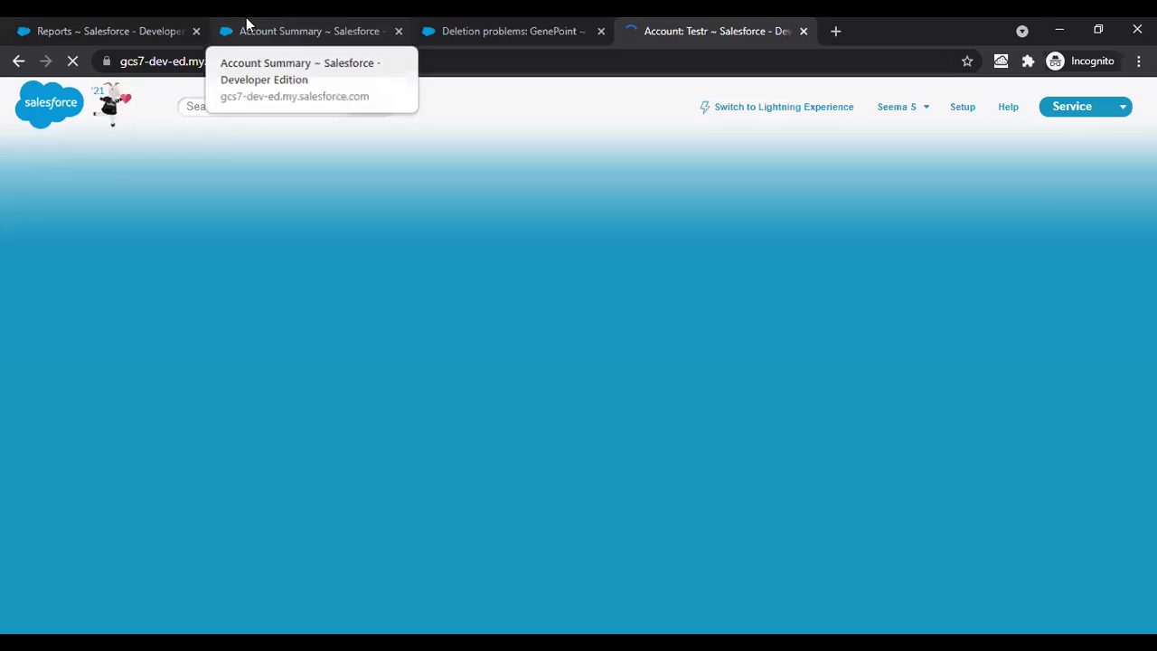
Step: Rerun the Account Summary report and look for the Testr account under the Food & Beverage industry
left_click(246, 19)
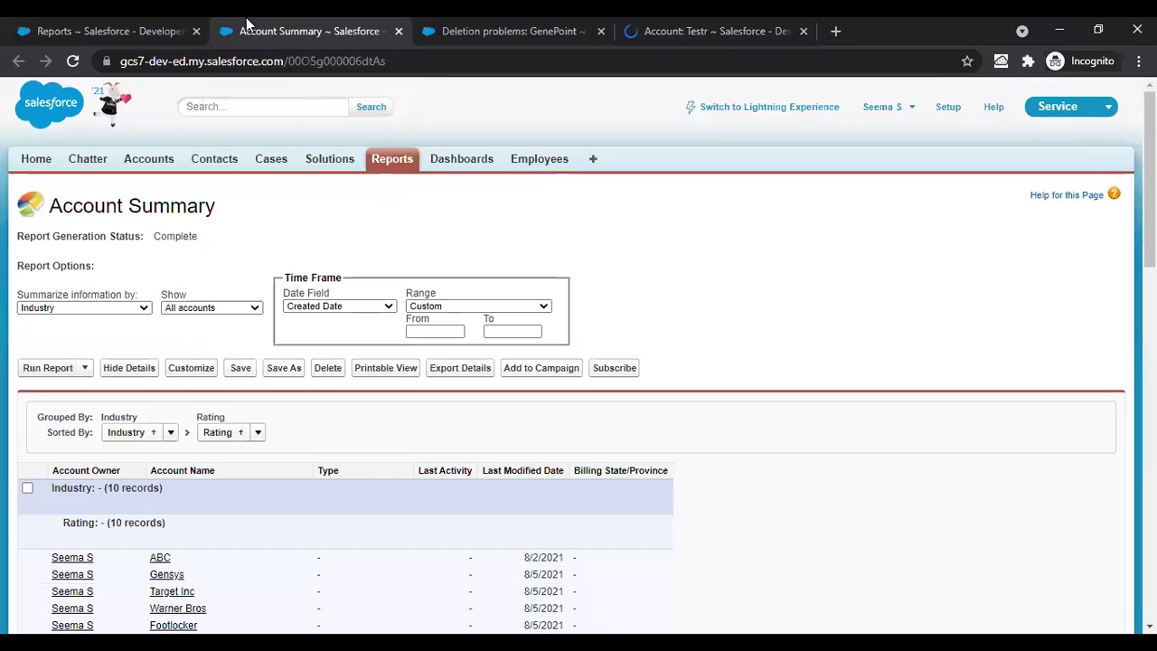
left_click(48, 370)
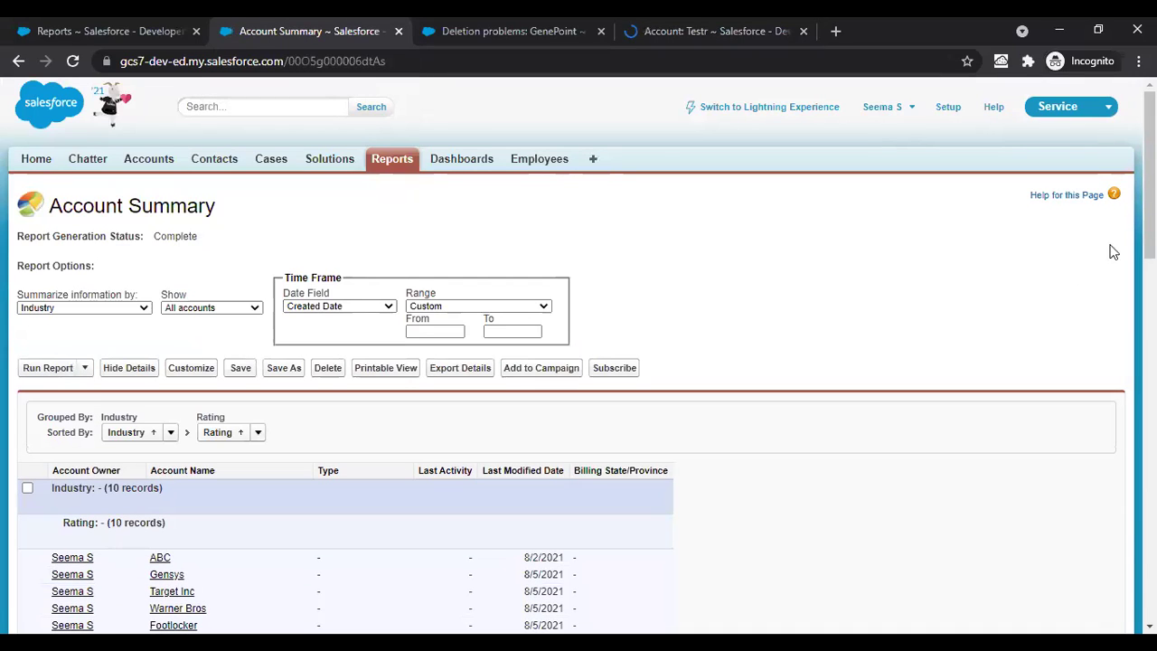
scroll(1149, 180, "down", 3)
scroll(578, 361, "down", 7)
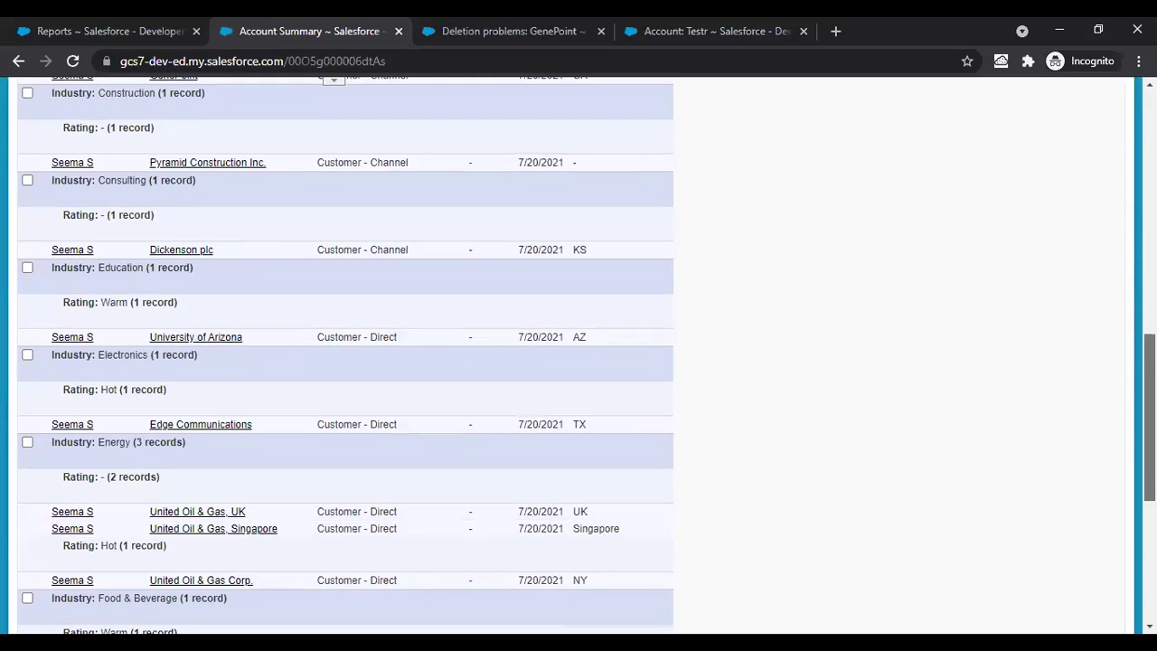
scroll(942, 483, "down", 1)
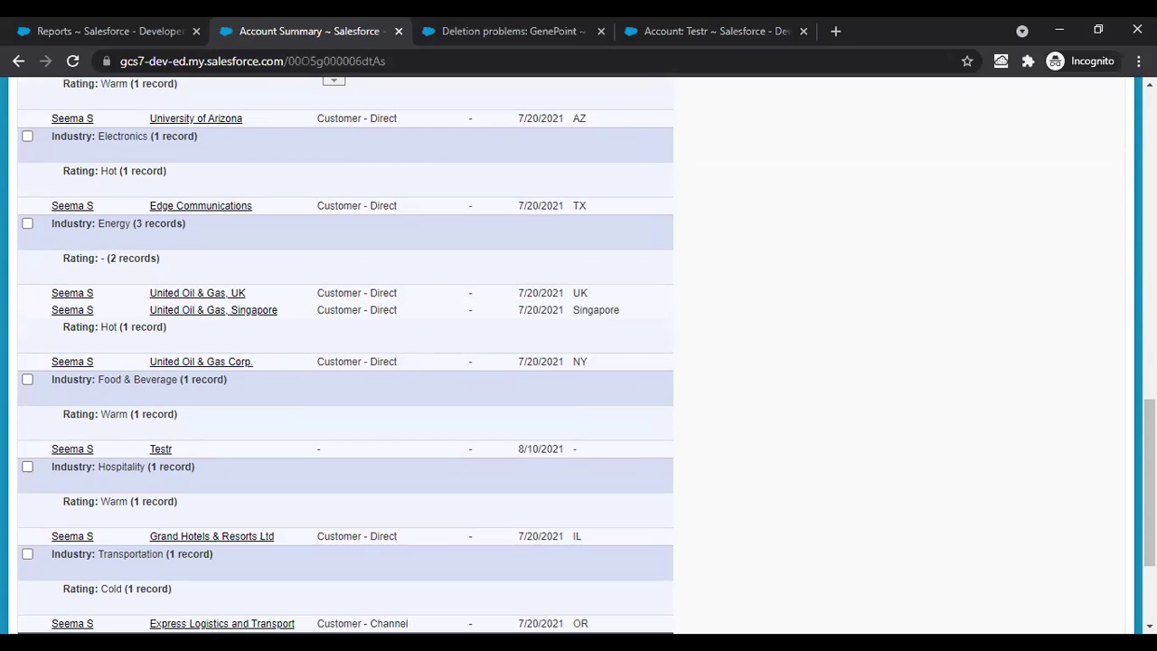
Step: Save the Account Summary report in the Project Management Report folder and reopen it from the reports list
left_click_drag(1149, 483, 1149, 201)
scroll(678, 560, "up", 1)
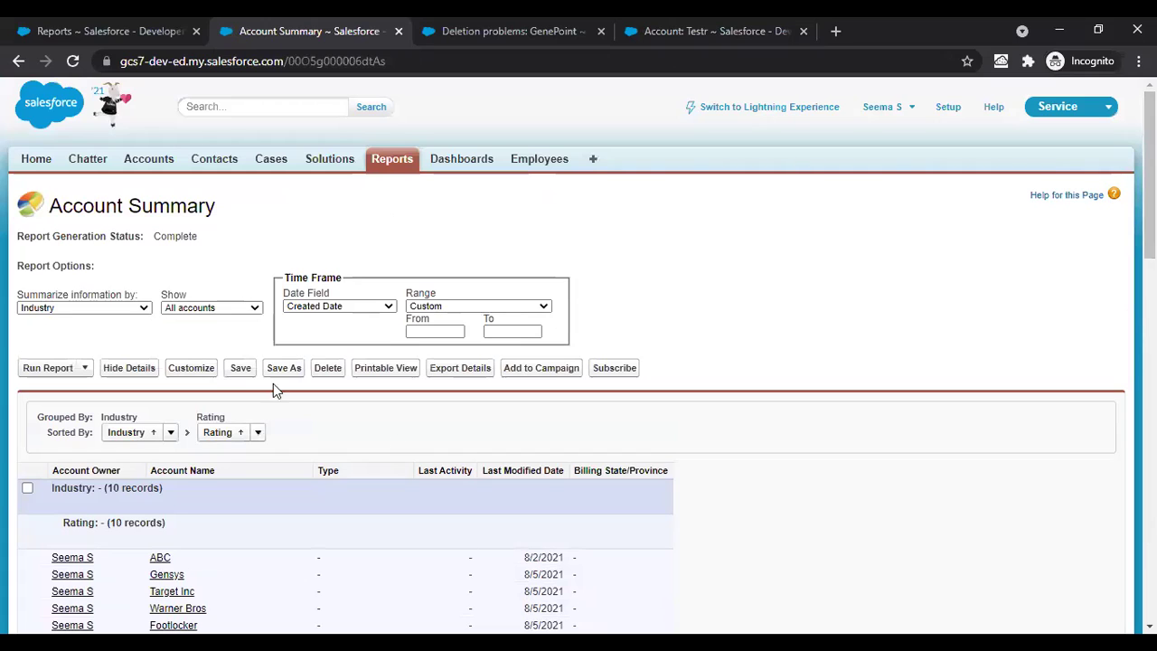
left_click(240, 368)
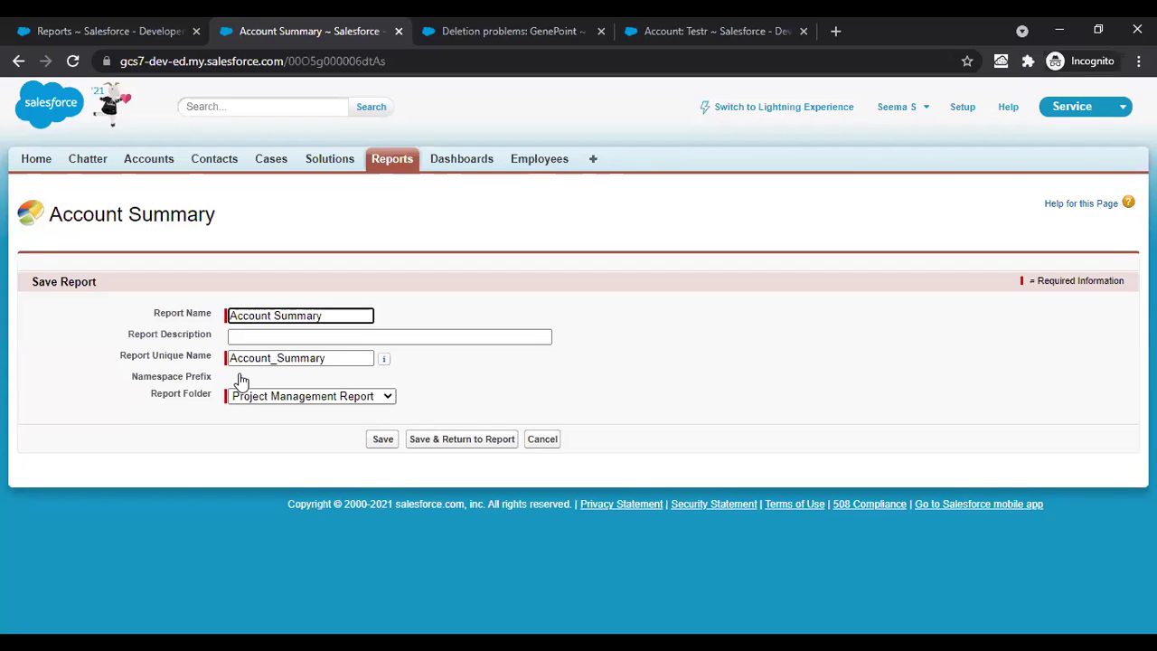
left_click(382, 439)
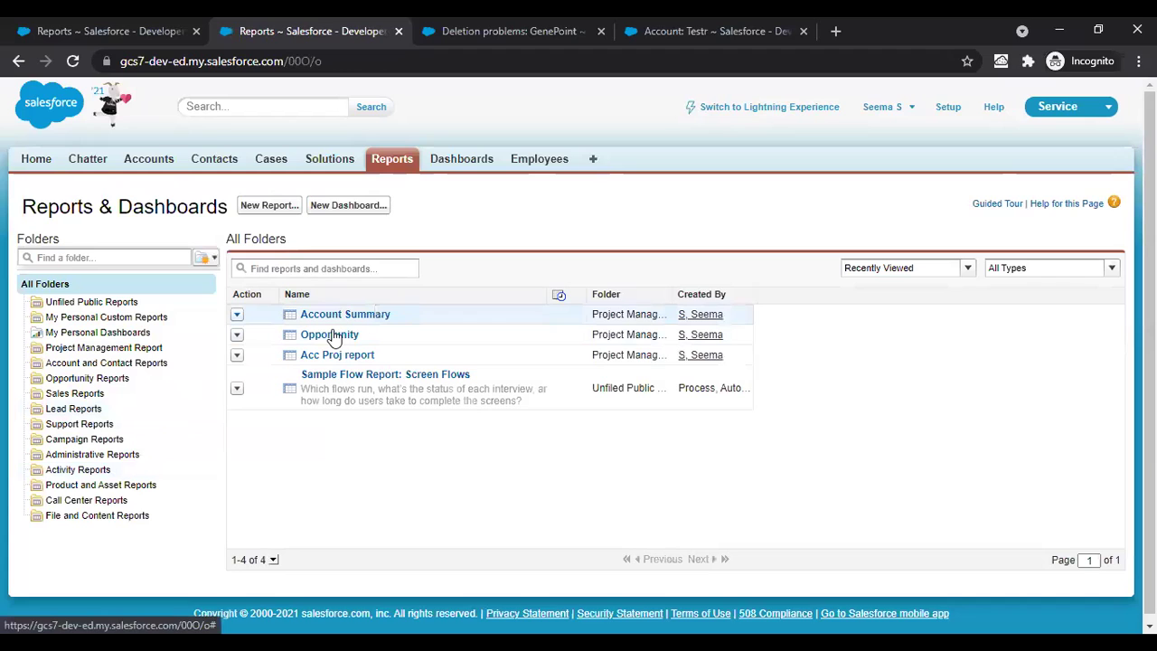
left_click(361, 316)
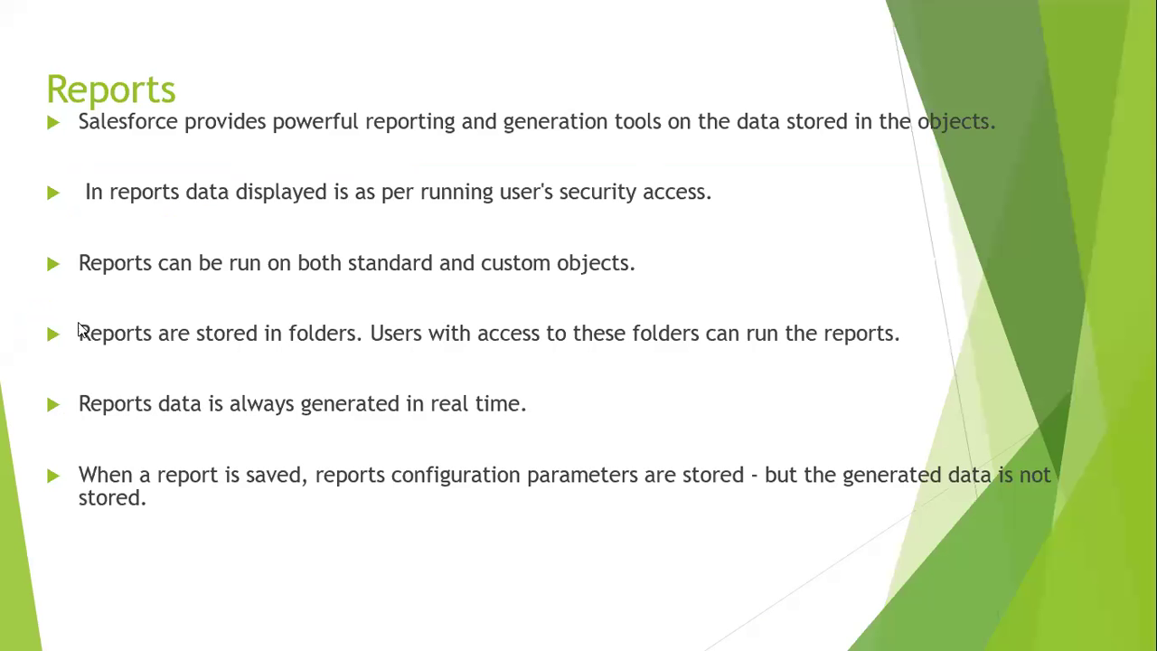
left_click(111, 318)
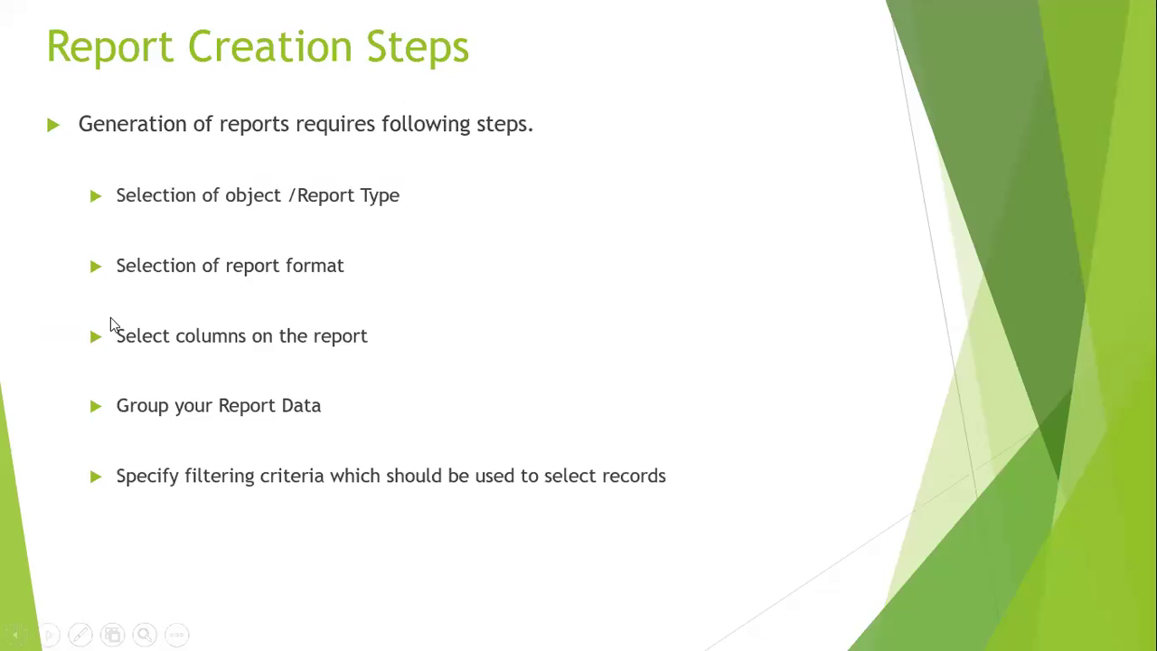
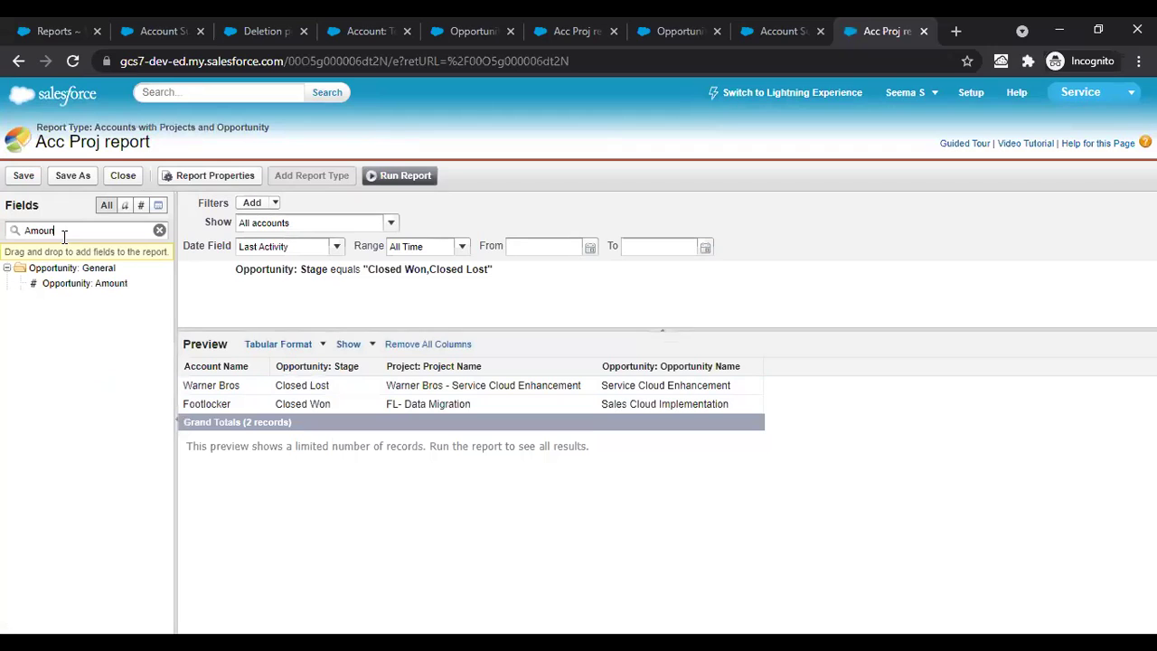
Step: Add the Opportunity: Amount column with a Sum summary to the Acc Proj report and save the report
mouse_move(107, 285)
left_mouse_down()
mouse_move(509, 434)
mouse_move(578, 385)
mouse_move(760, 382)
mouse_move(737, 373)
left_mouse_up()
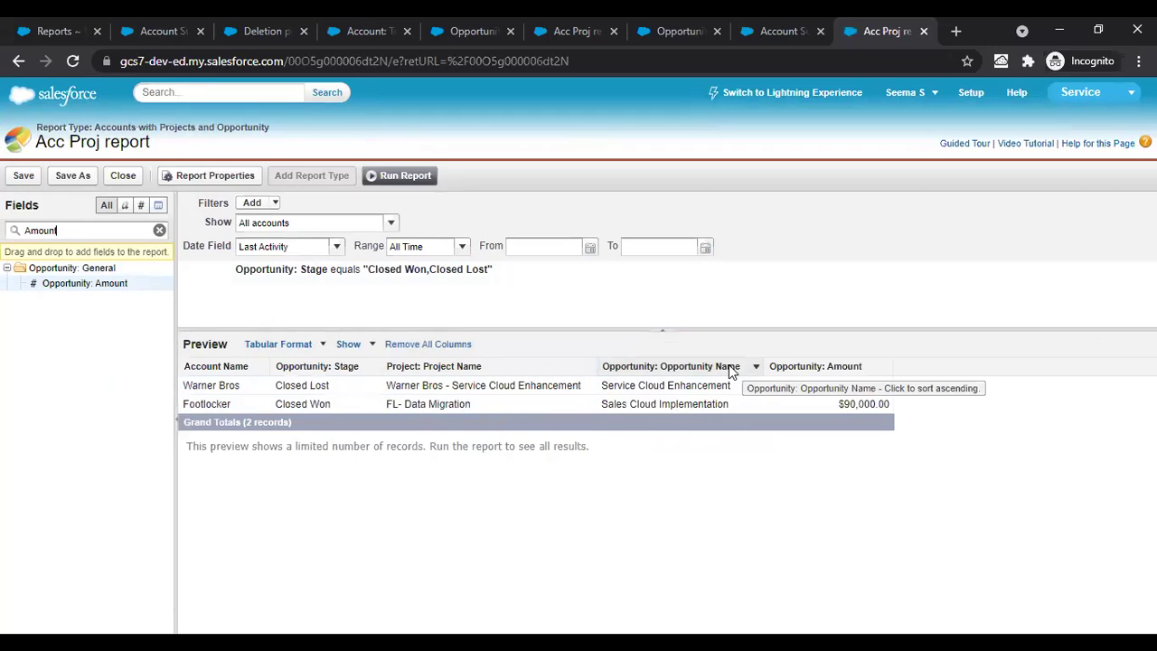
left_click(886, 366)
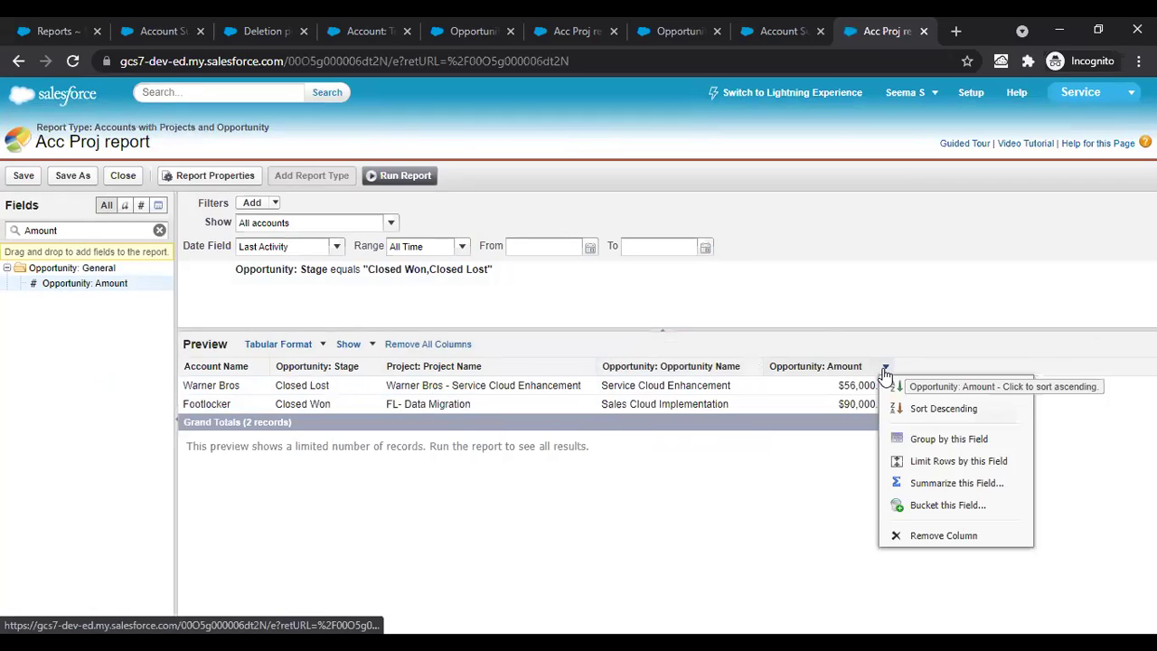
left_click(914, 486)
left_click(554, 350)
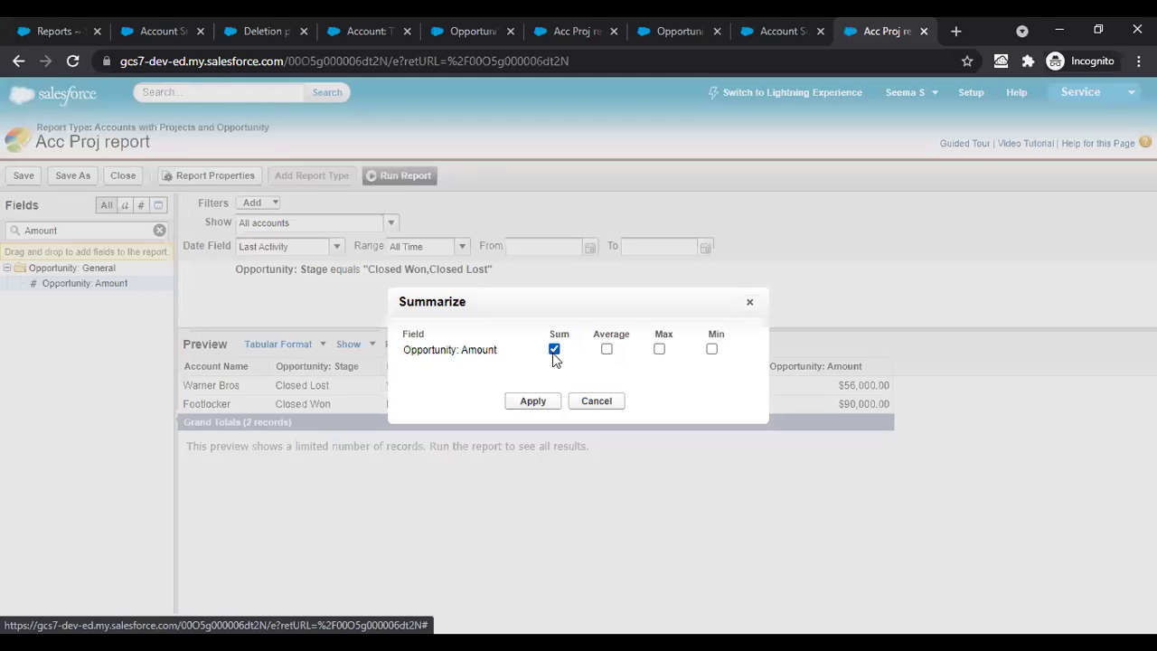
left_click(533, 401)
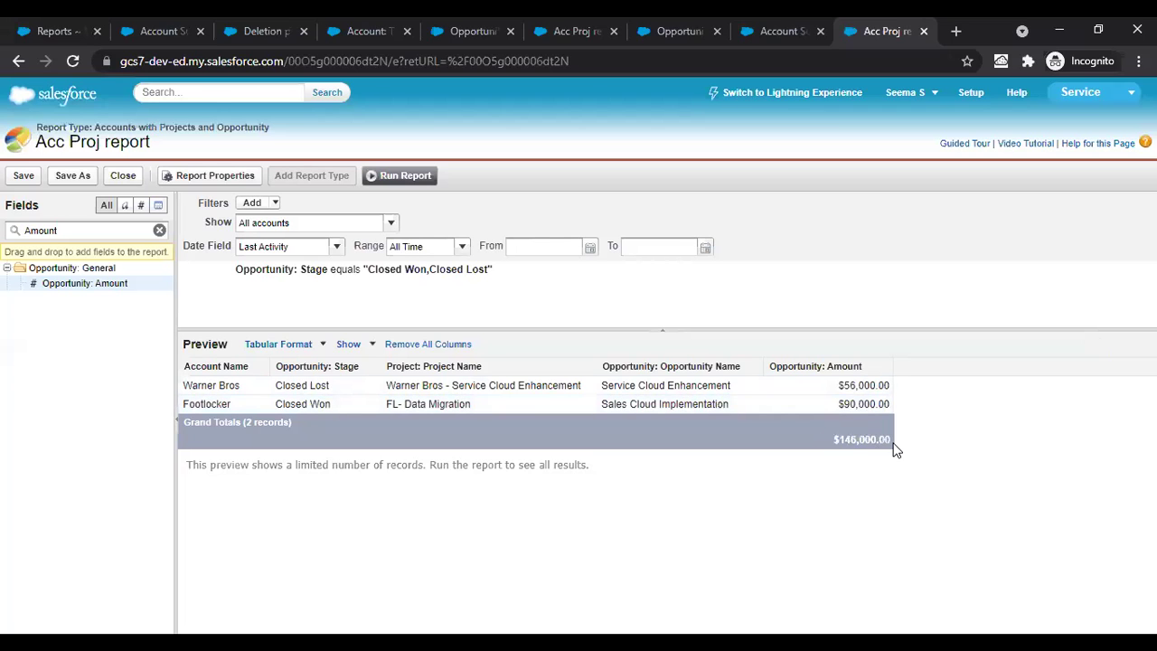
left_click(21, 178)
Step: Switch to Lightning Experience and open the list of recent reports
left_click(786, 92)
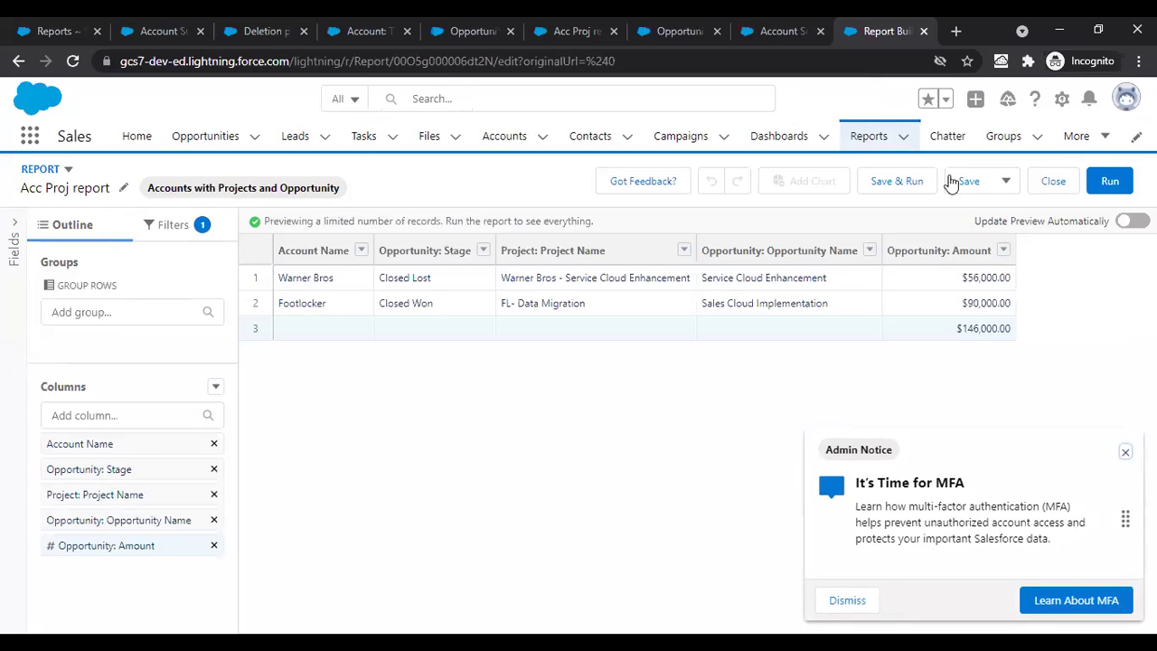
left_click(869, 131)
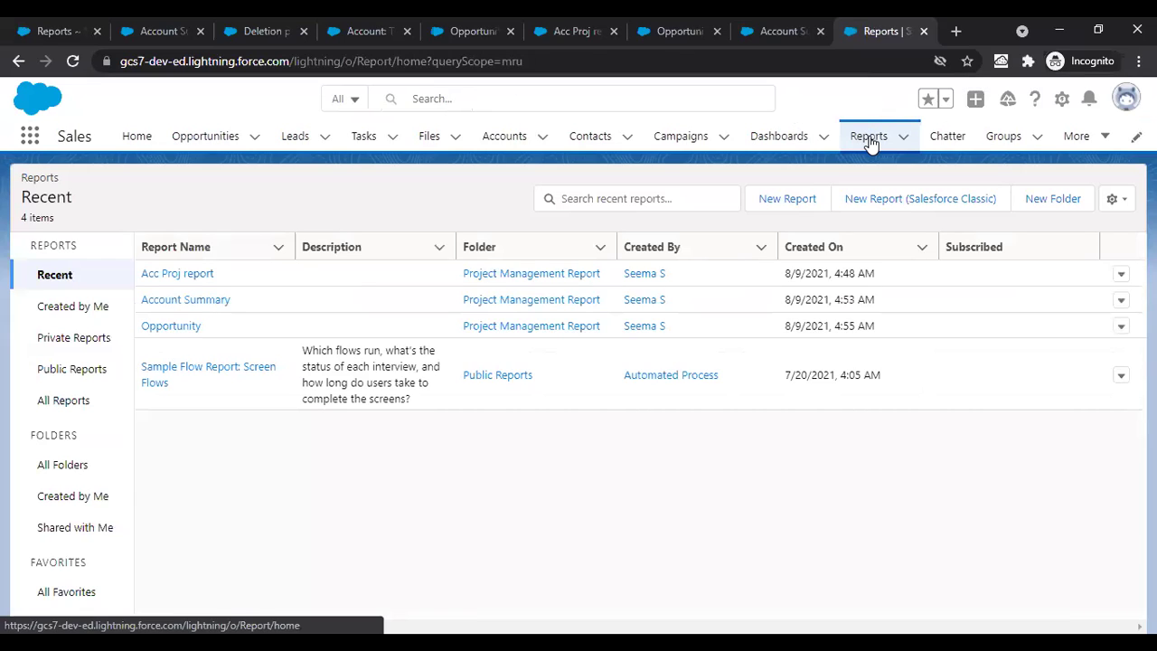
left_click(869, 141)
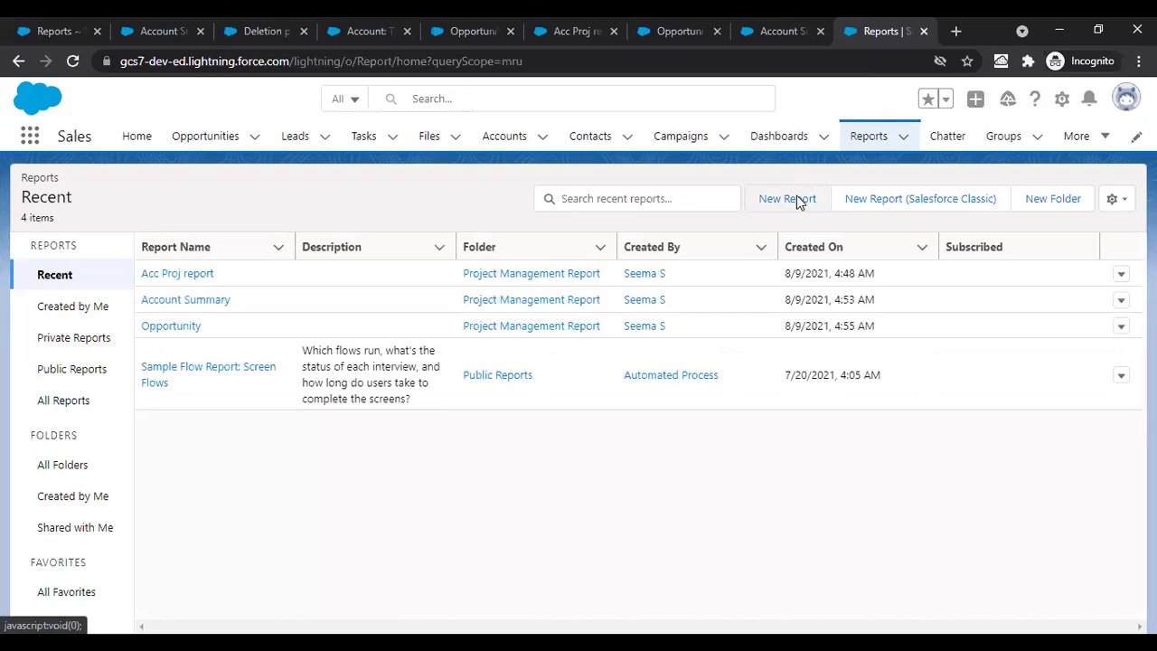
Step: Start a new report using the Accounts with Projects and Opportunity report type
left_click(796, 196)
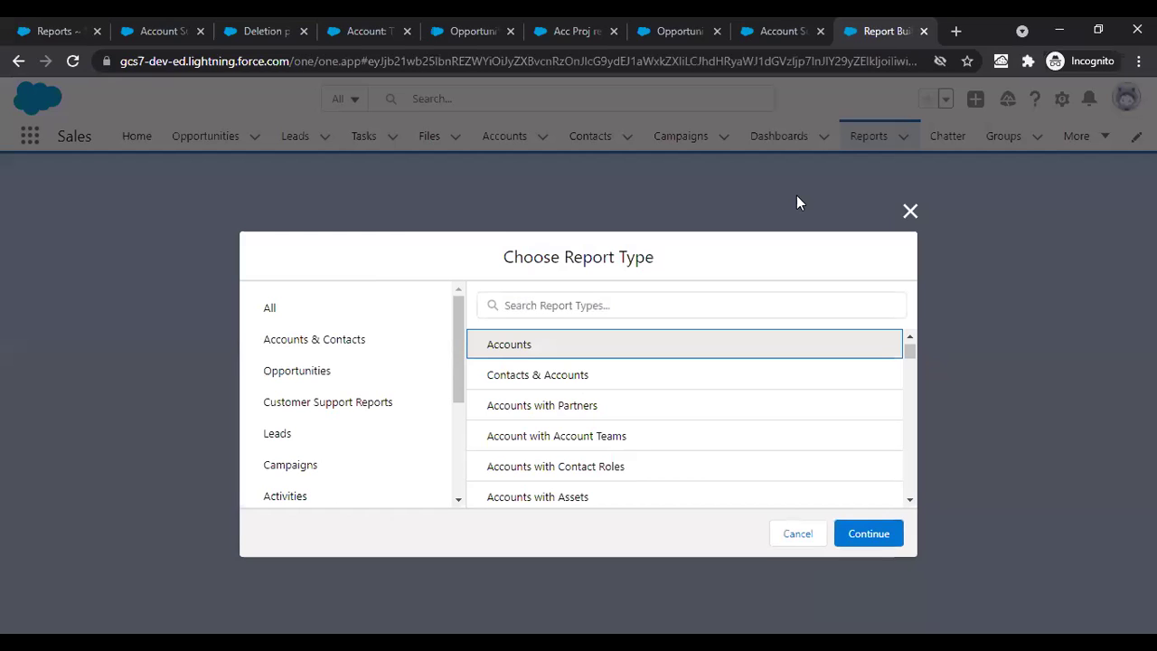
left_click(531, 305)
type("accou")
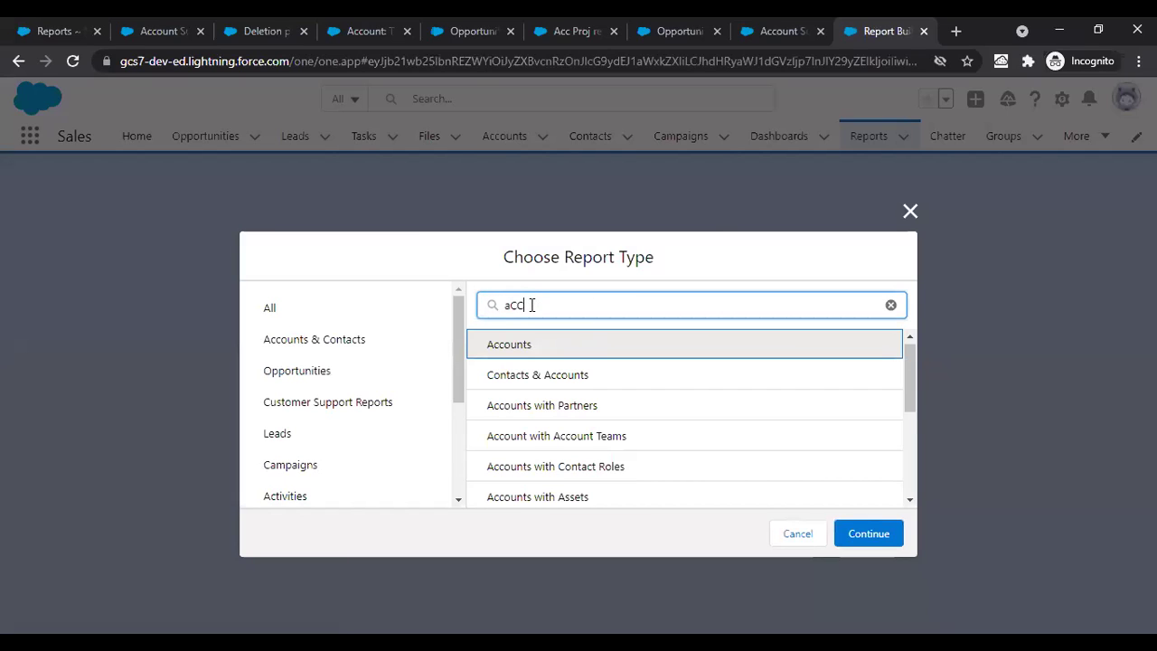
type("n")
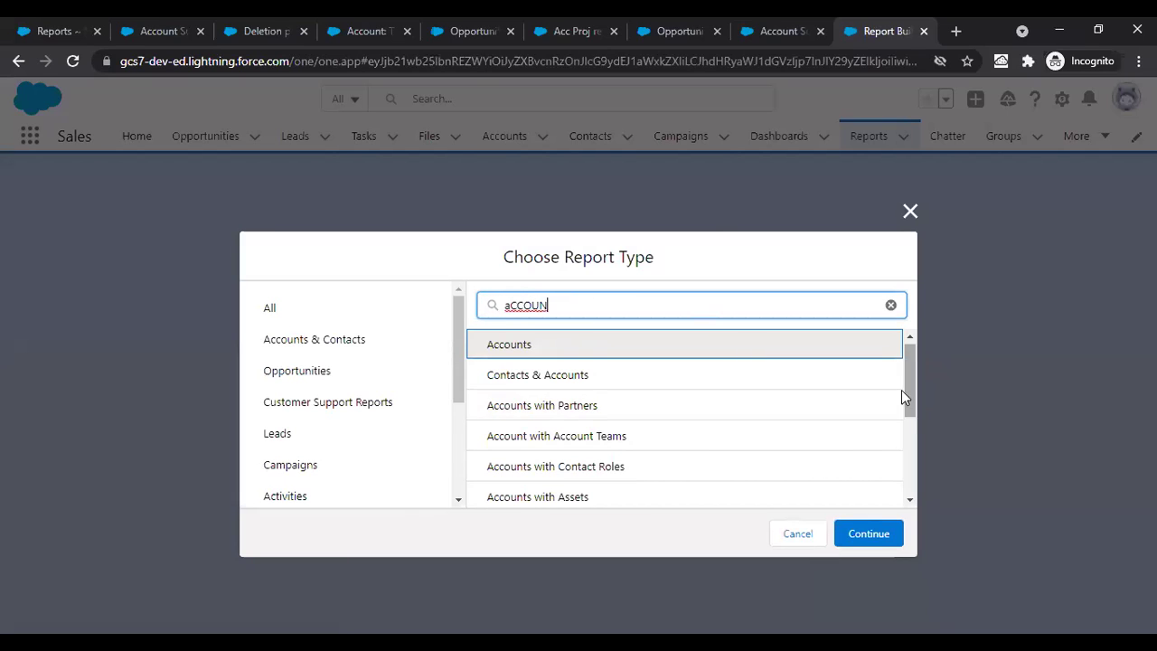
left_click_drag(907, 385, 909, 471)
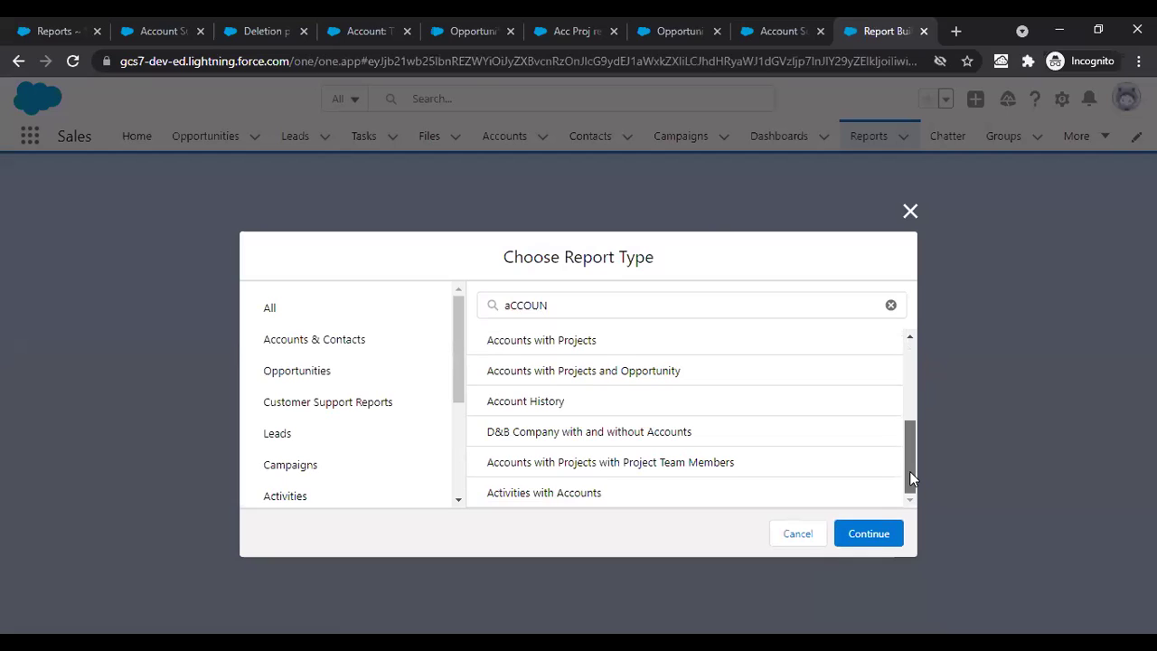
left_click(699, 382)
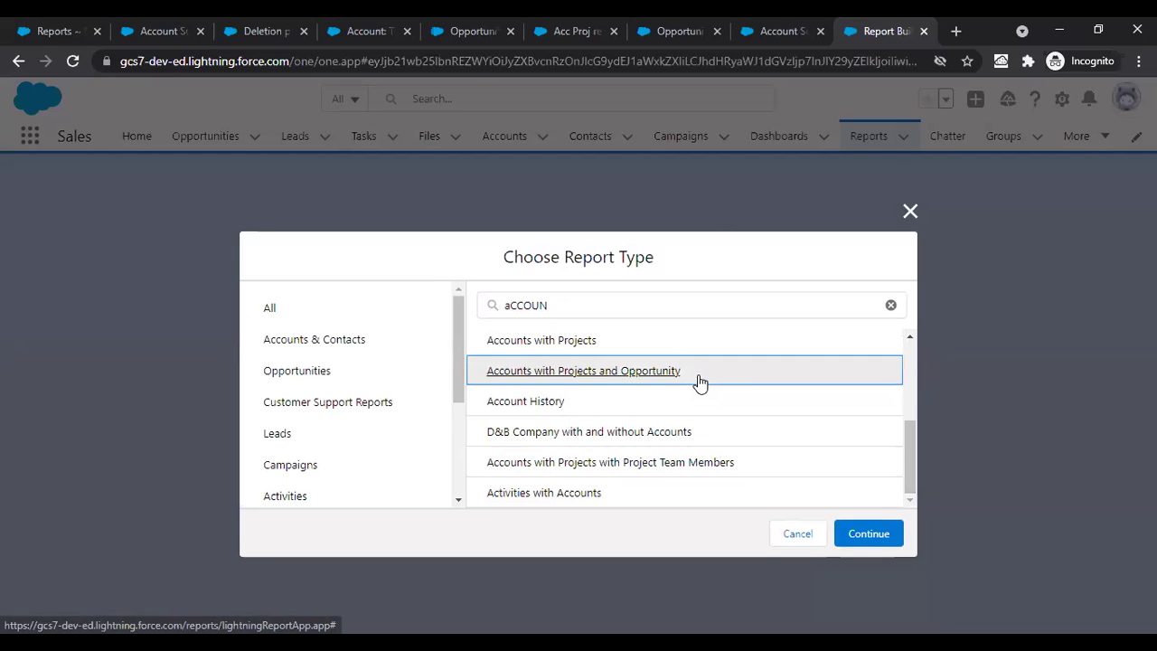
left_click(885, 534)
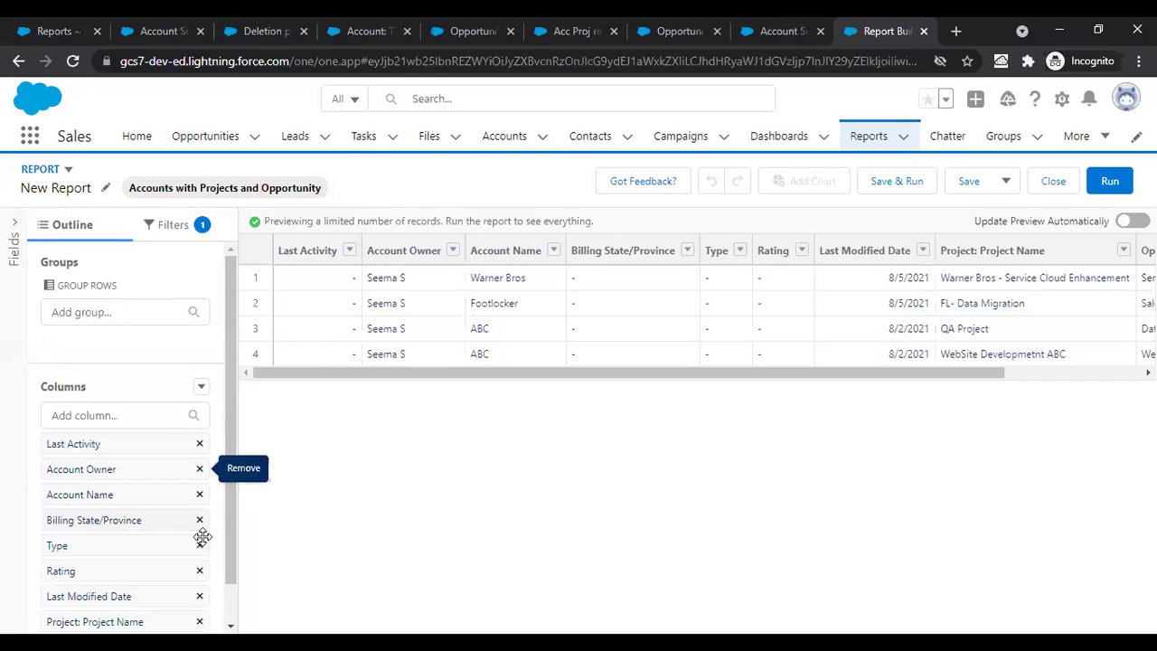
Step: Remove the Last Activity, Account Owner, Billing State/Province and Last Modified Date columns from the report
left_click(113, 415)
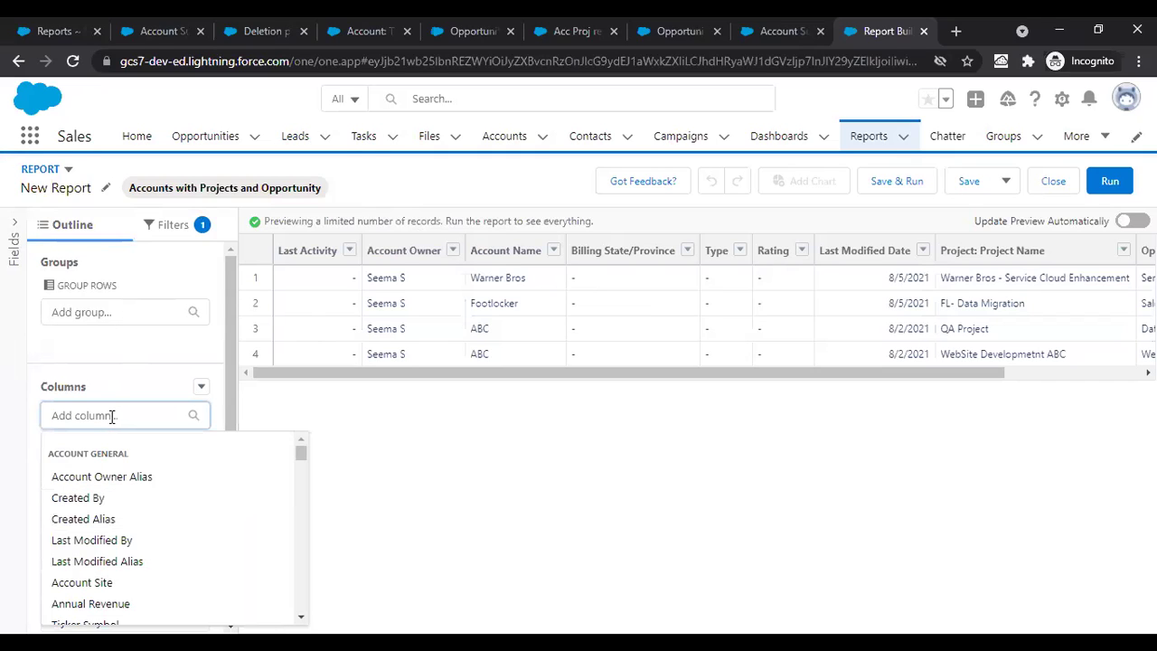
left_click(110, 389)
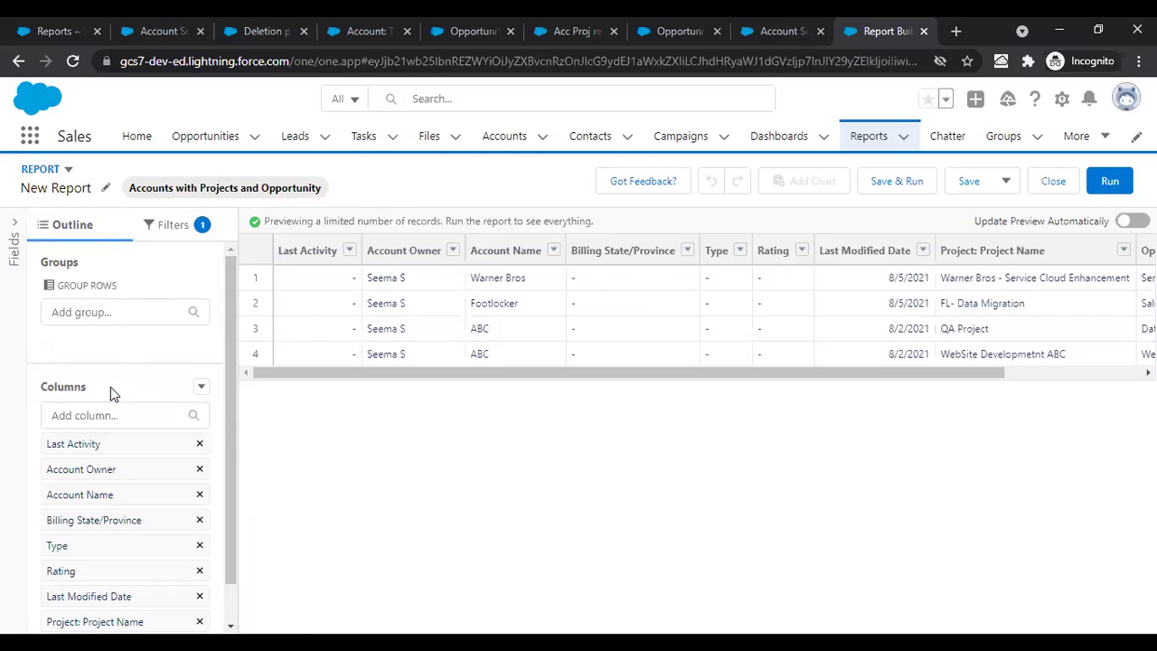
left_click(200, 444)
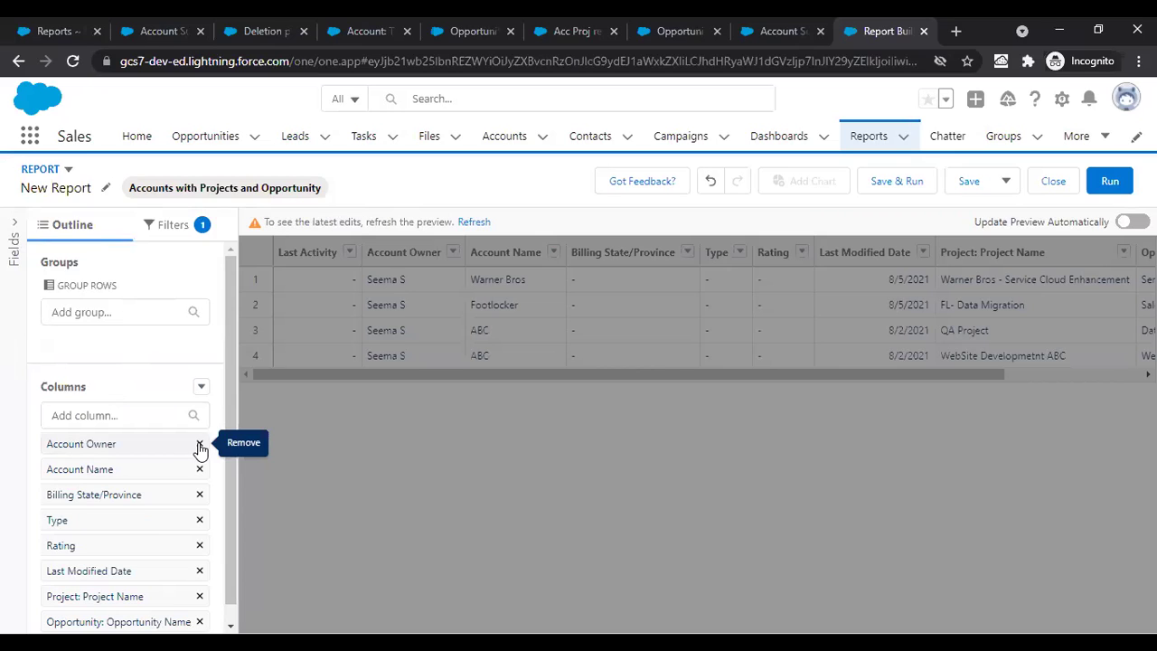
left_click(200, 445)
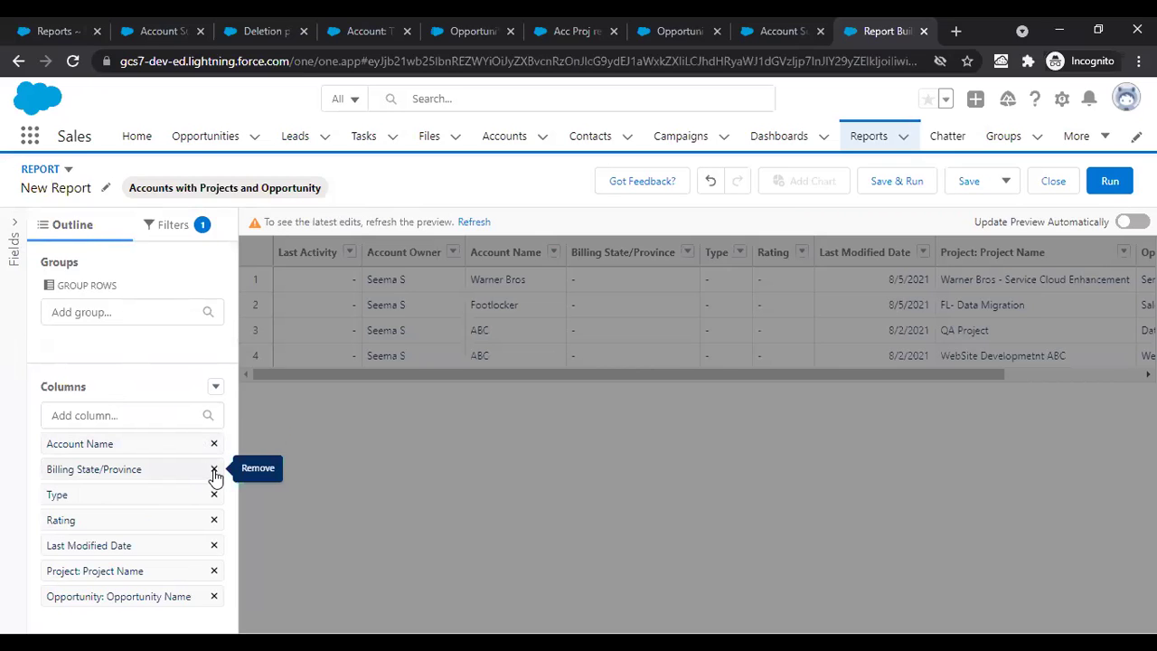
left_click(215, 470)
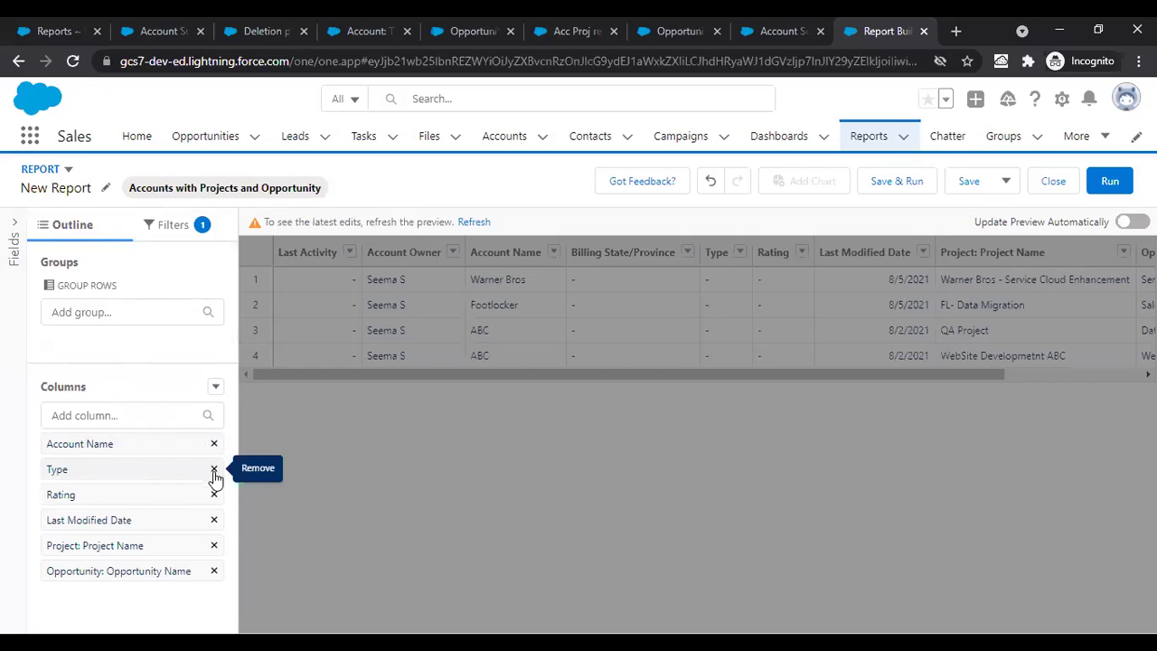
left_click(214, 519)
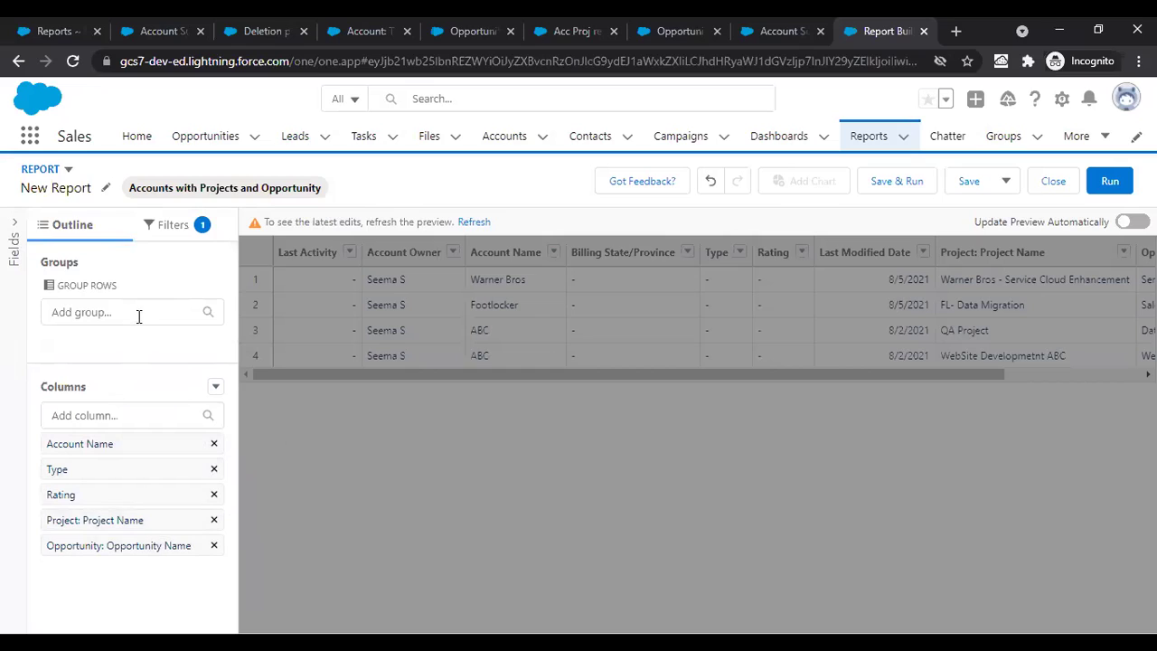
Step: Add the account's Industry column and place it directly after Rating
left_click(83, 413)
type("Indus")
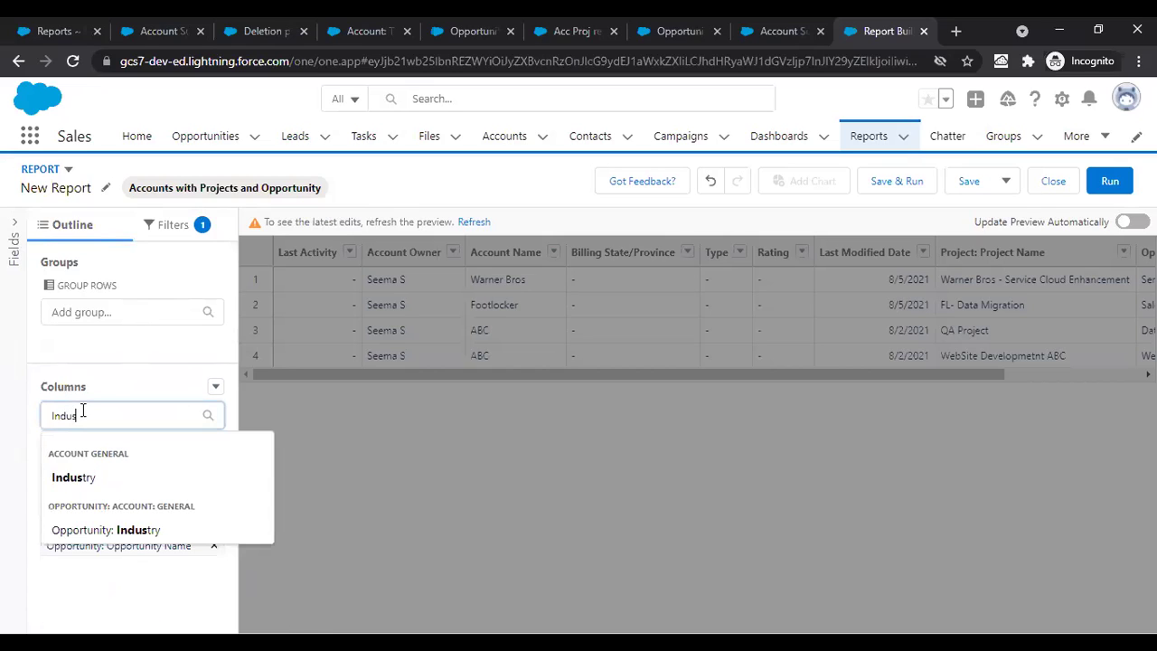
left_click(81, 476)
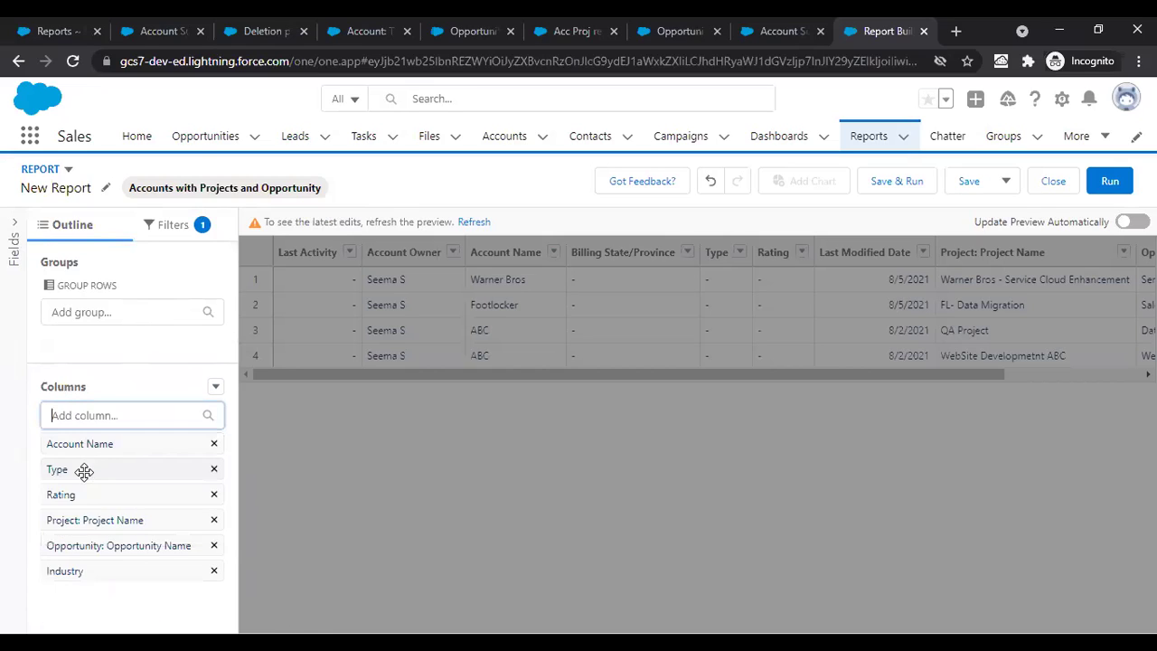
left_click_drag(82, 574, 92, 503)
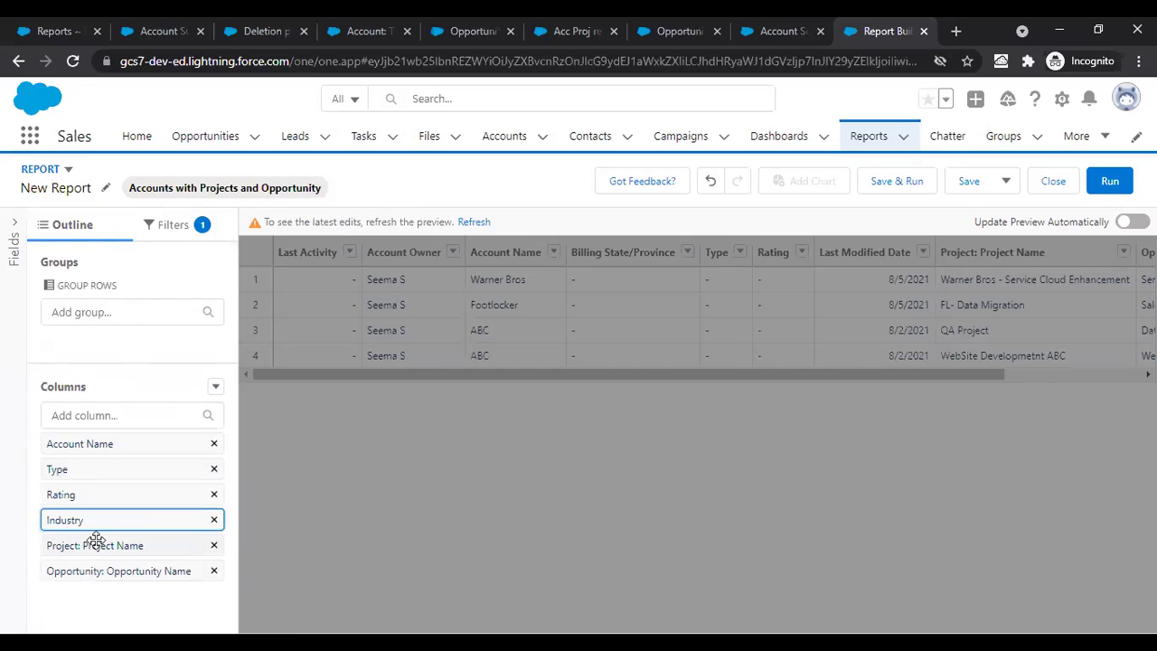
Step: Add the Opportunity: Amount column to the report
left_click(86, 416)
left_click(125, 373)
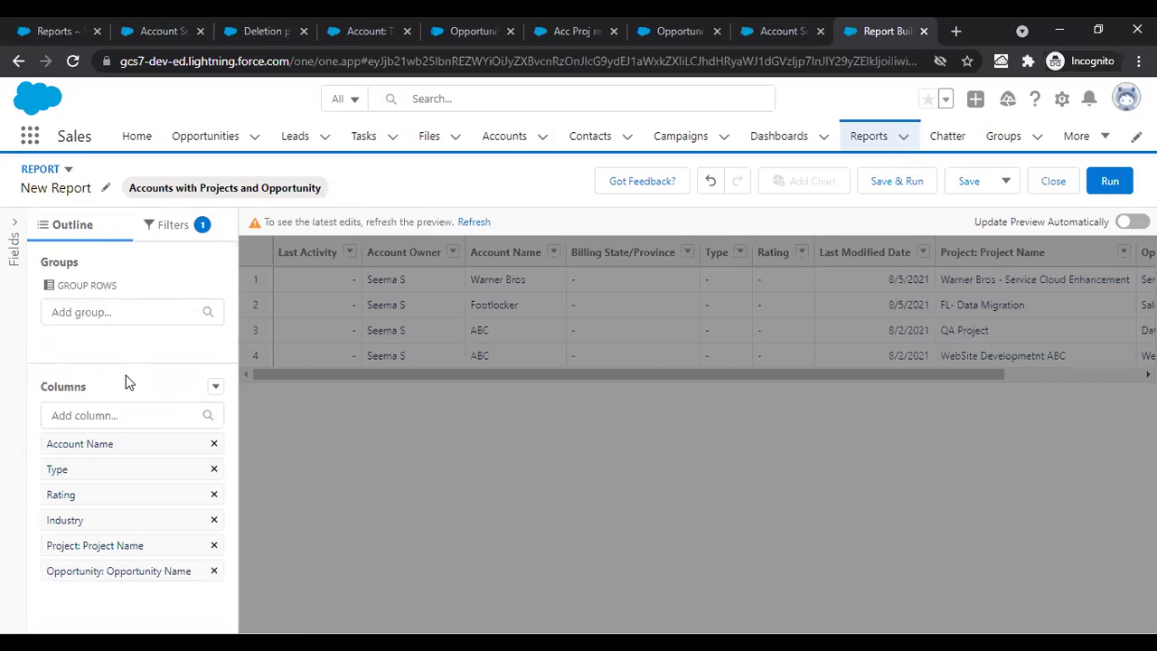
left_click(110, 413)
type("Amount")
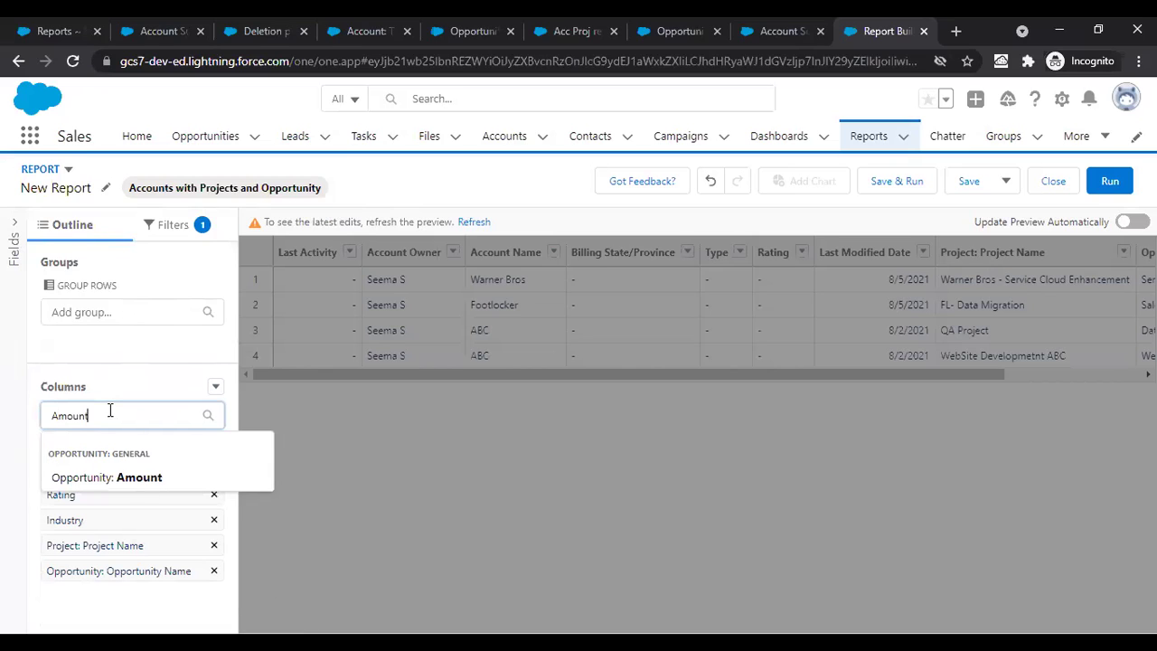
left_click(122, 477)
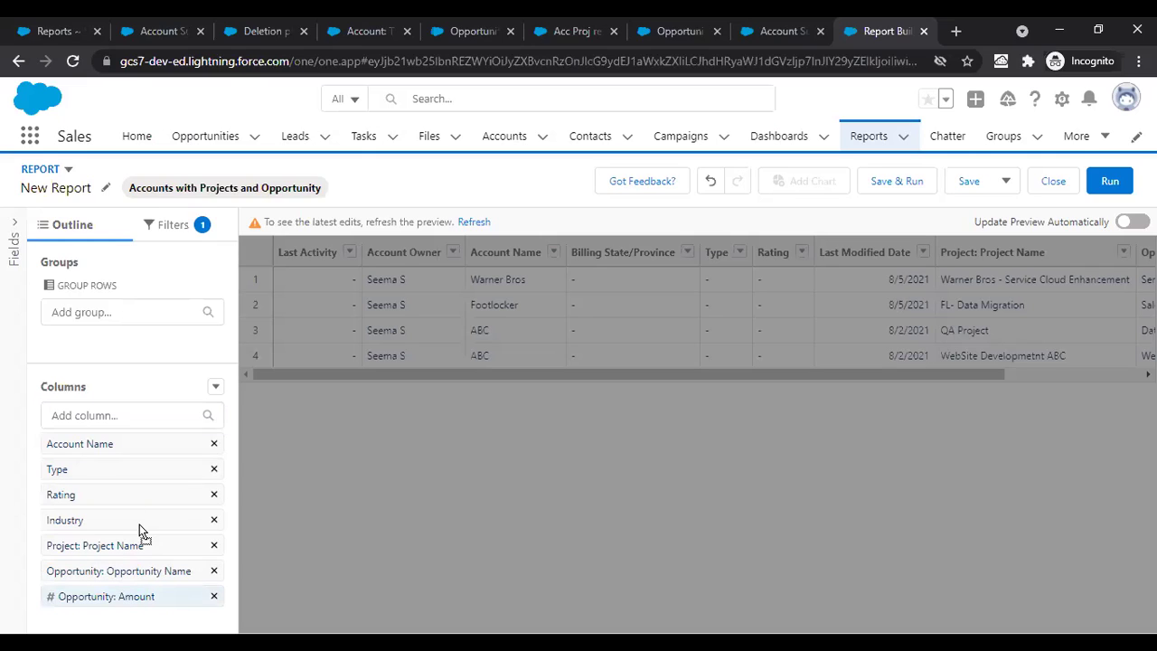
Step: Reorder the columns so Opportunity Name and Opportunity: Amount follow Rating, and refresh the preview
left_click_drag(114, 591, 112, 542)
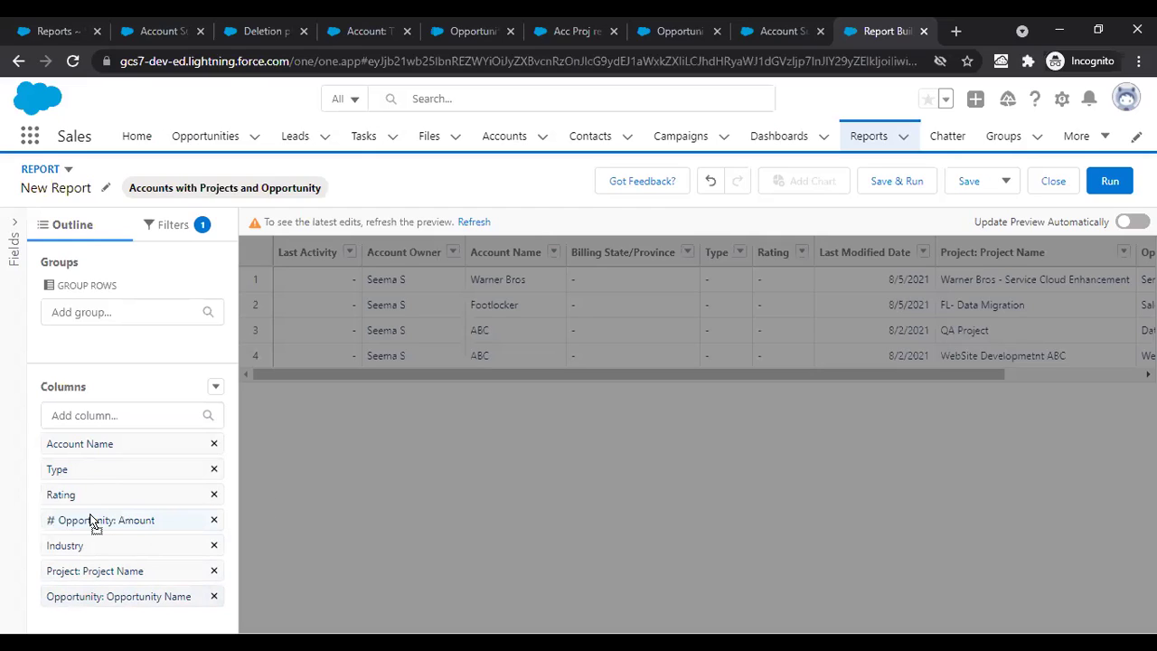
left_click_drag(90, 519, 90, 497)
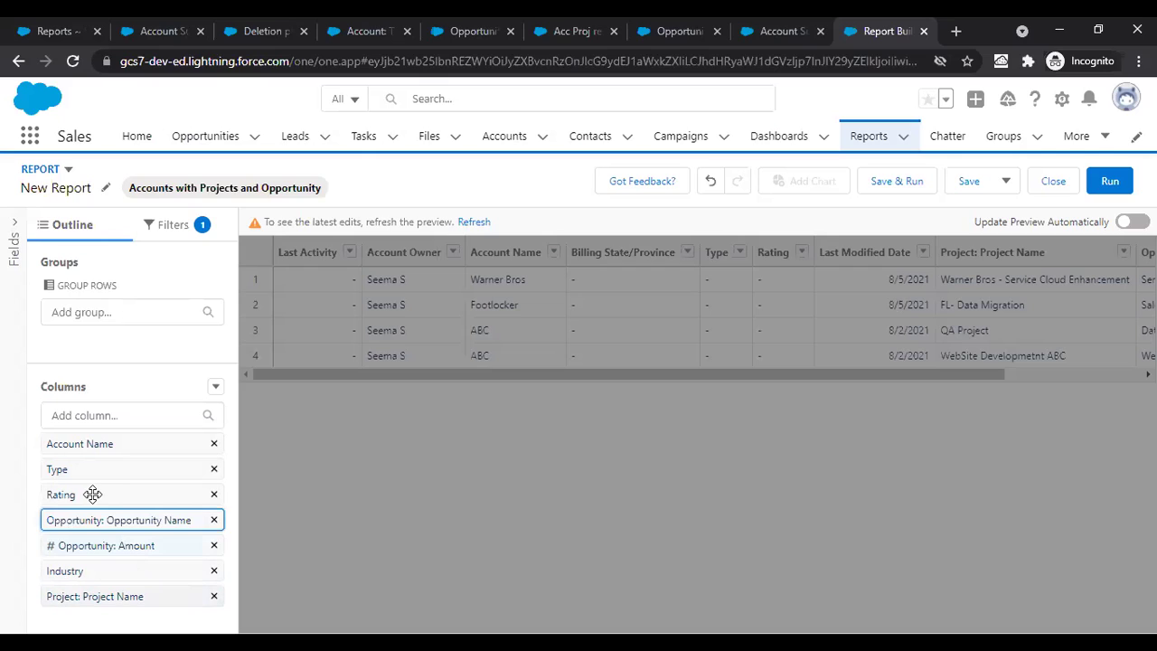
left_click(469, 222)
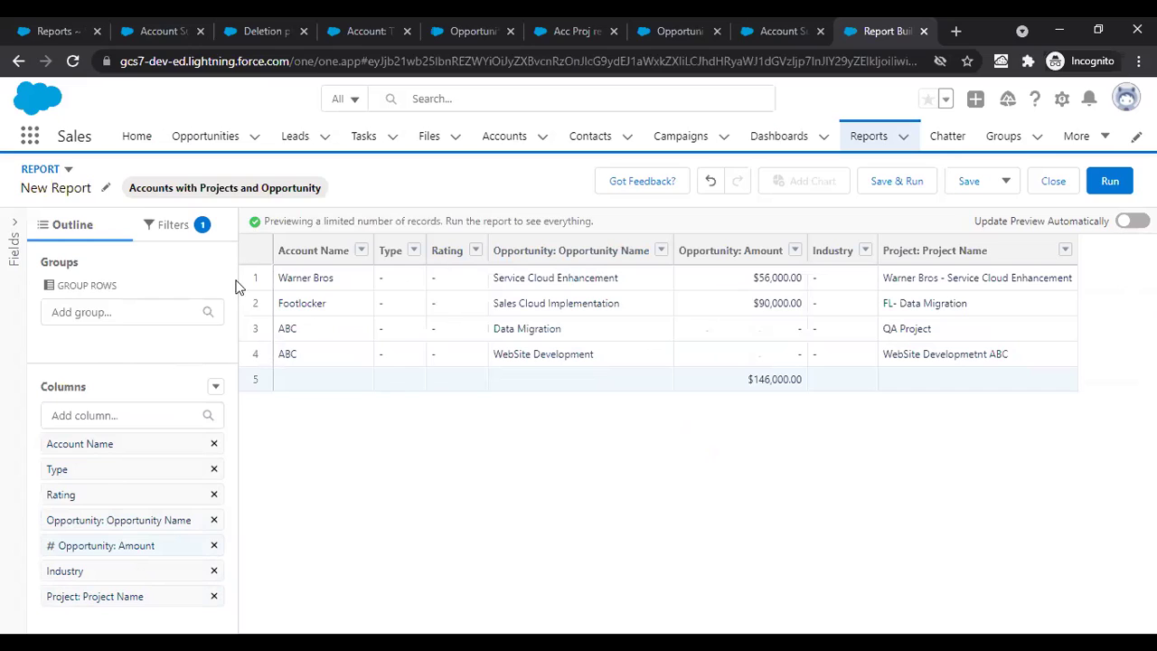
Step: Set the report's Show Me filter to All accounts
left_click(186, 237)
left_click(96, 333)
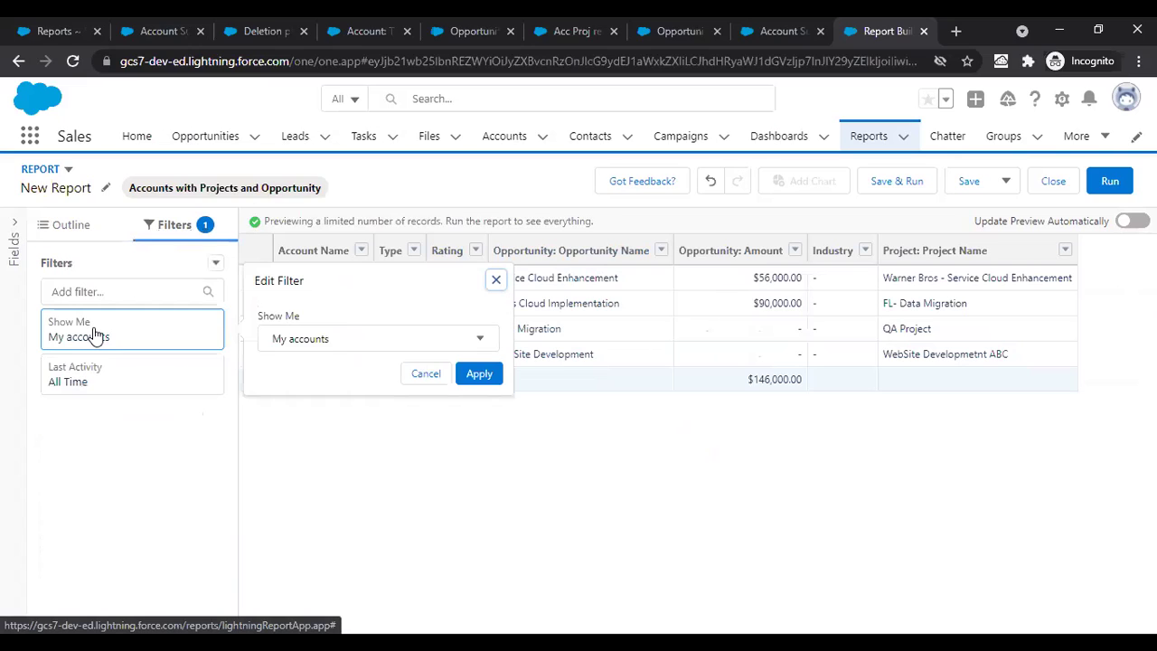
left_click(305, 348)
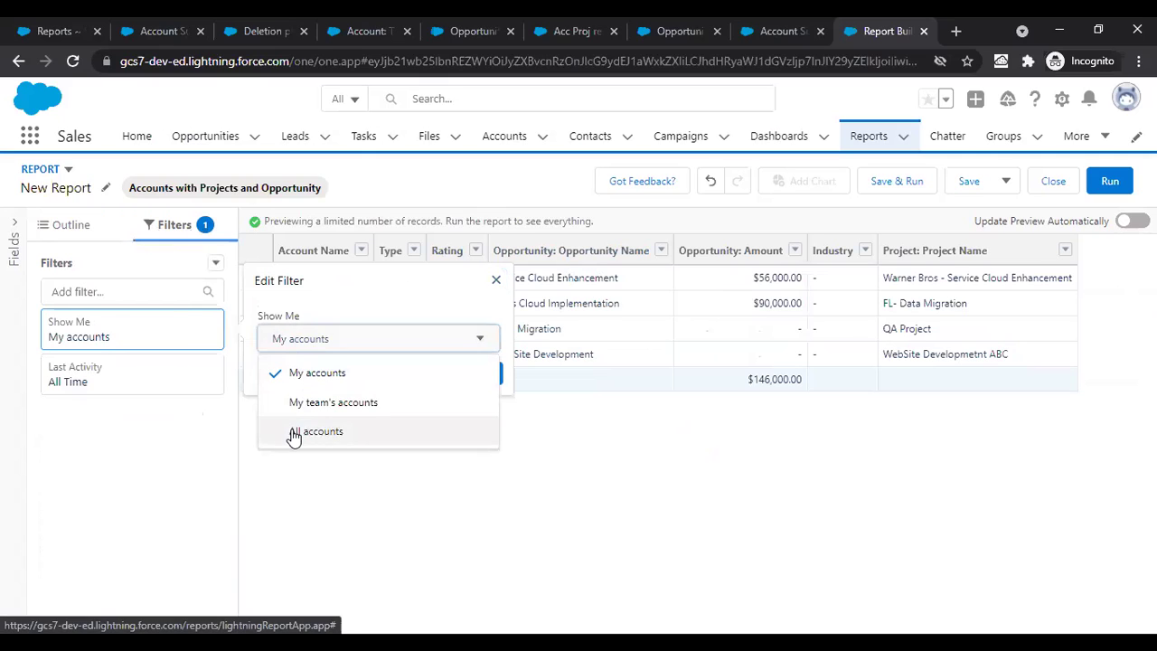
left_click(296, 431)
left_click(479, 374)
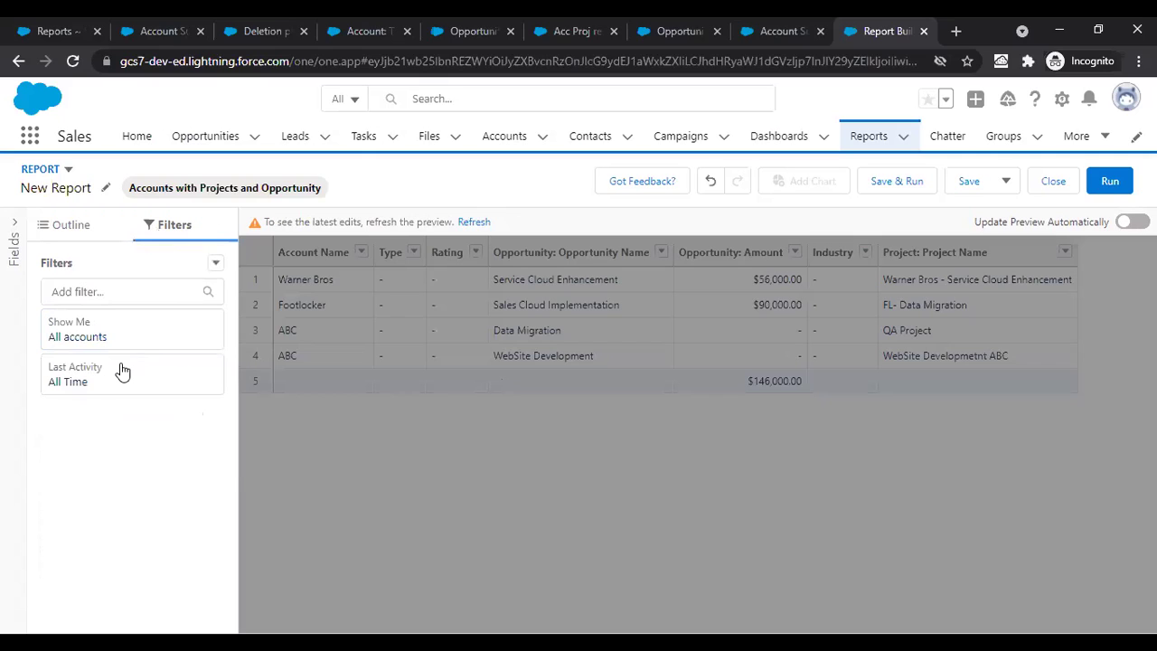
Step: Change the date filter to Created Date with the Current FY range and refresh the preview
left_click(120, 371)
left_click(357, 342)
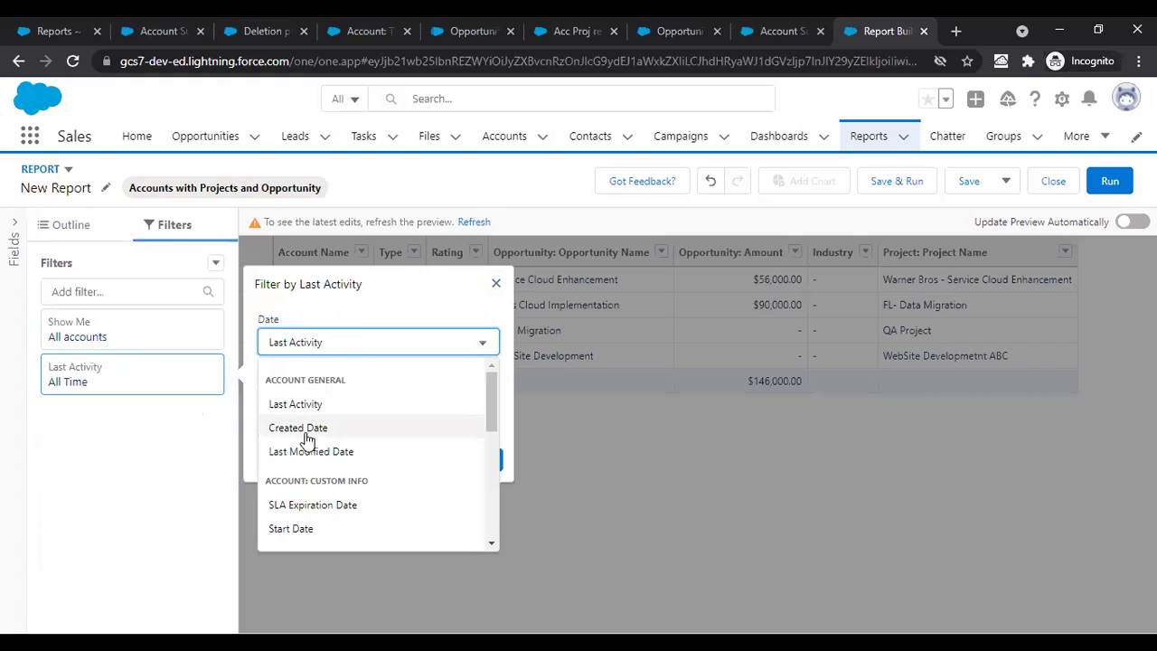
left_click(309, 428)
left_click(316, 403)
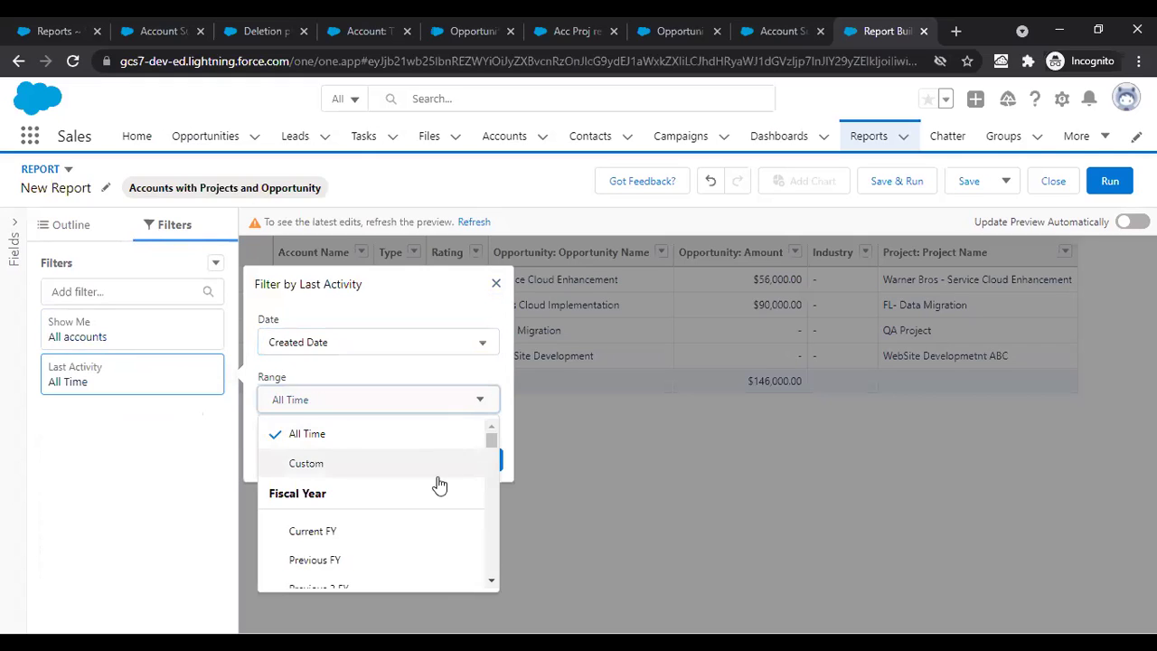
left_click(365, 530)
left_click(481, 459)
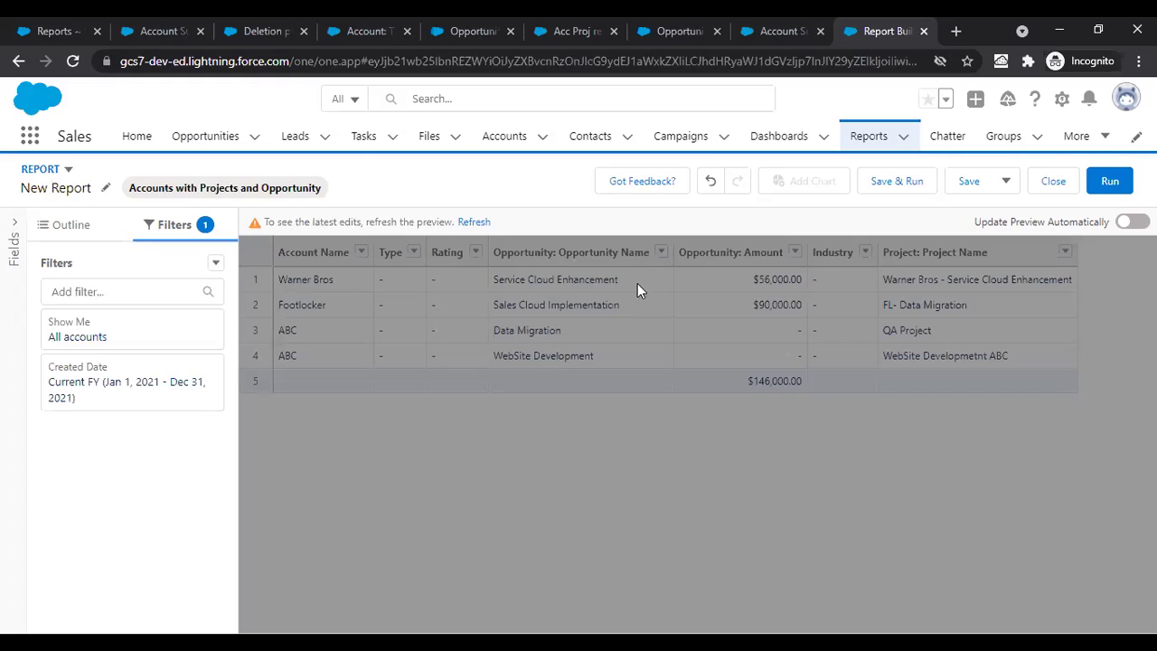
left_click(476, 222)
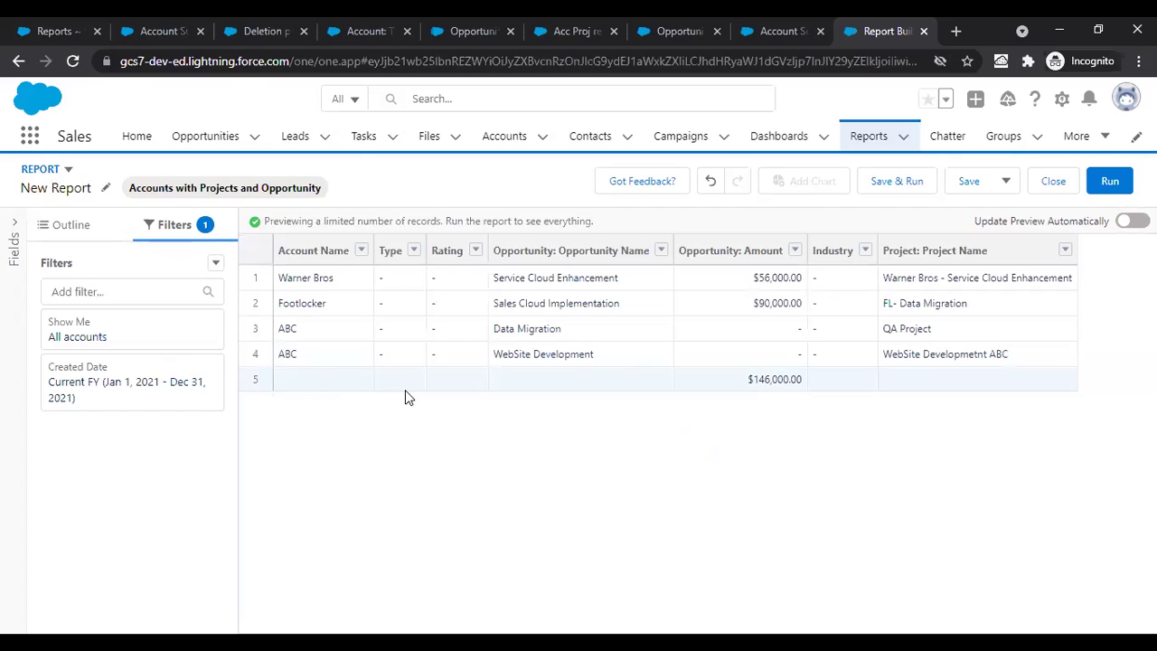
Step: Save and run the report as Lighting Report in the Project Management Report folder
left_click(893, 186)
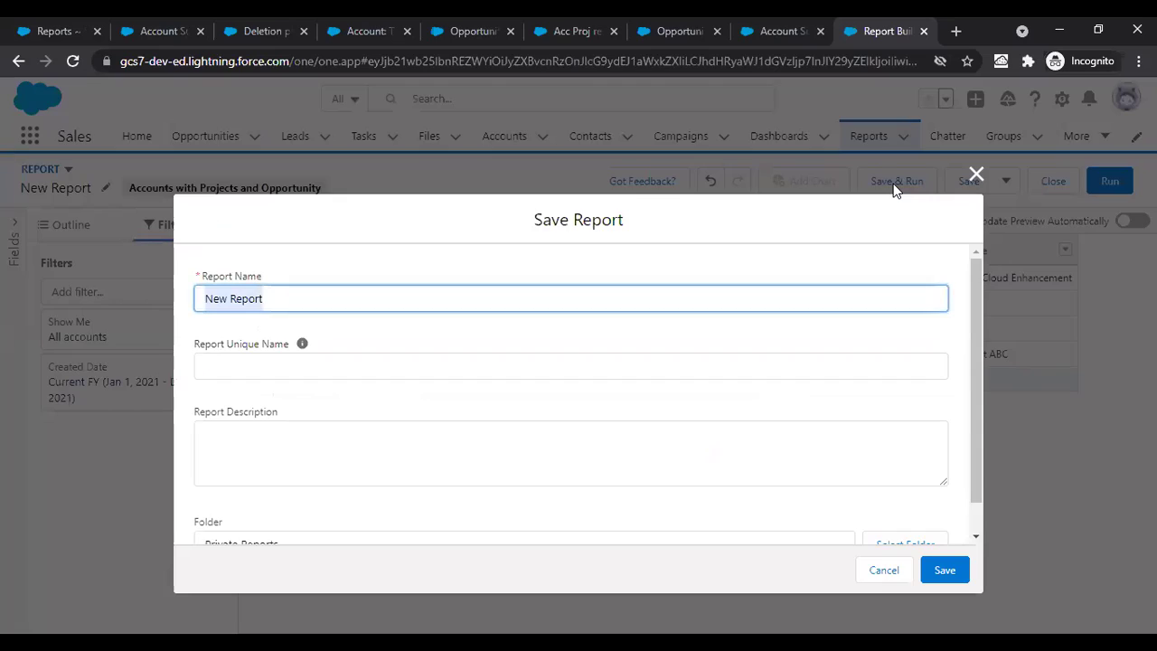
type("Ligh")
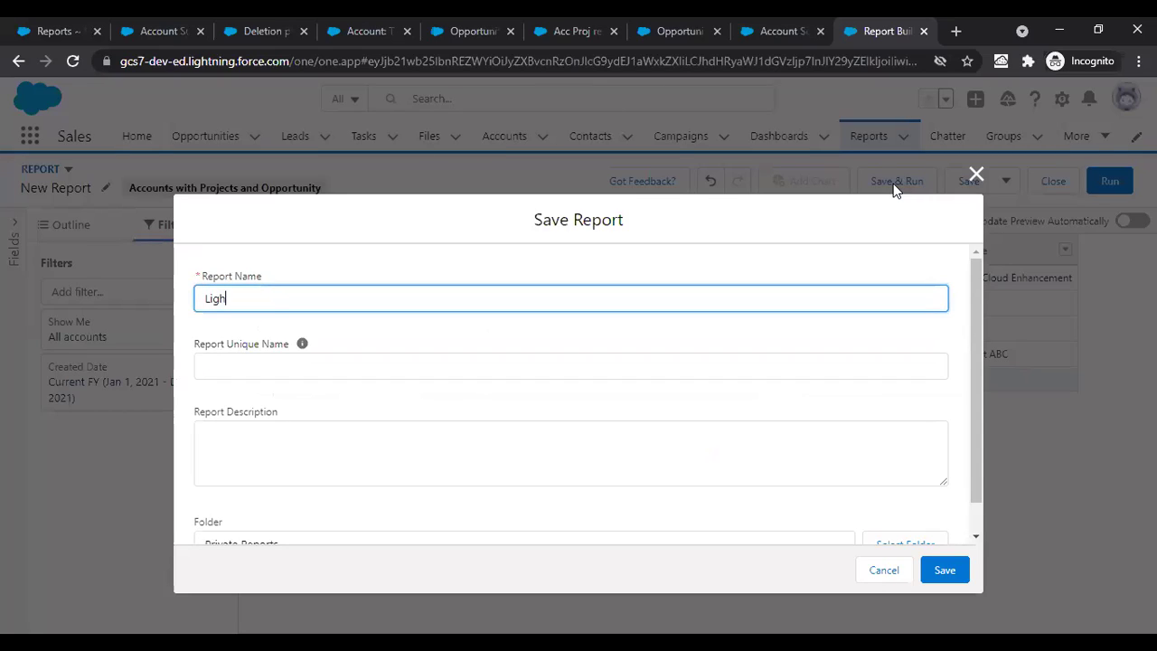
type("ting Report")
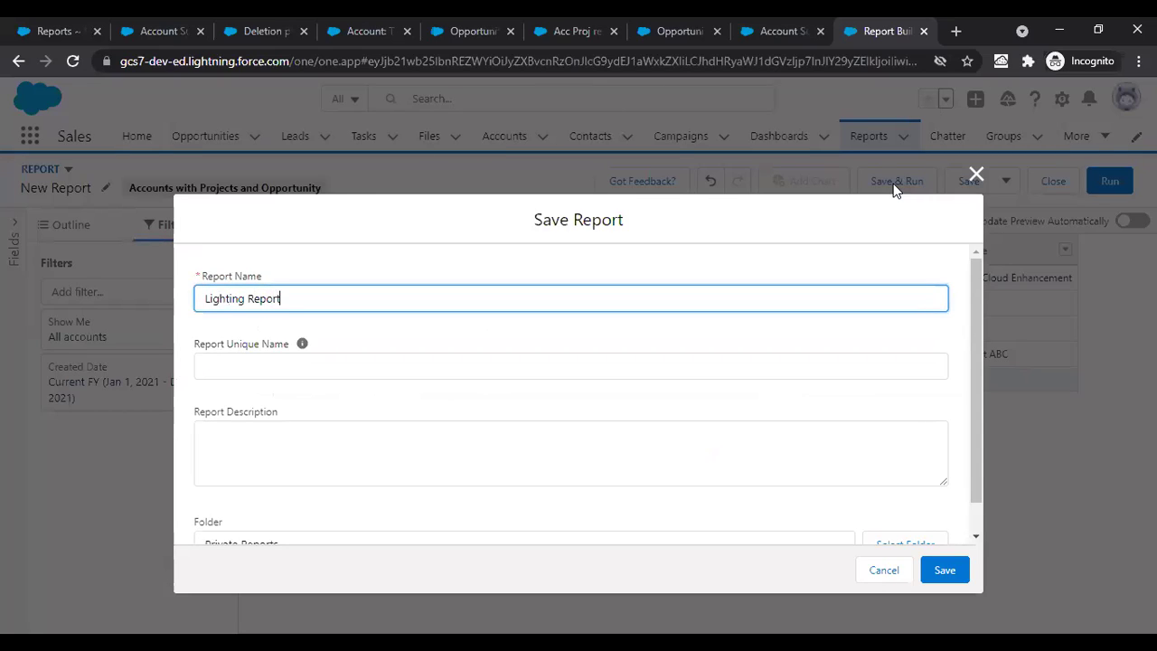
left_click_drag(967, 367, 975, 505)
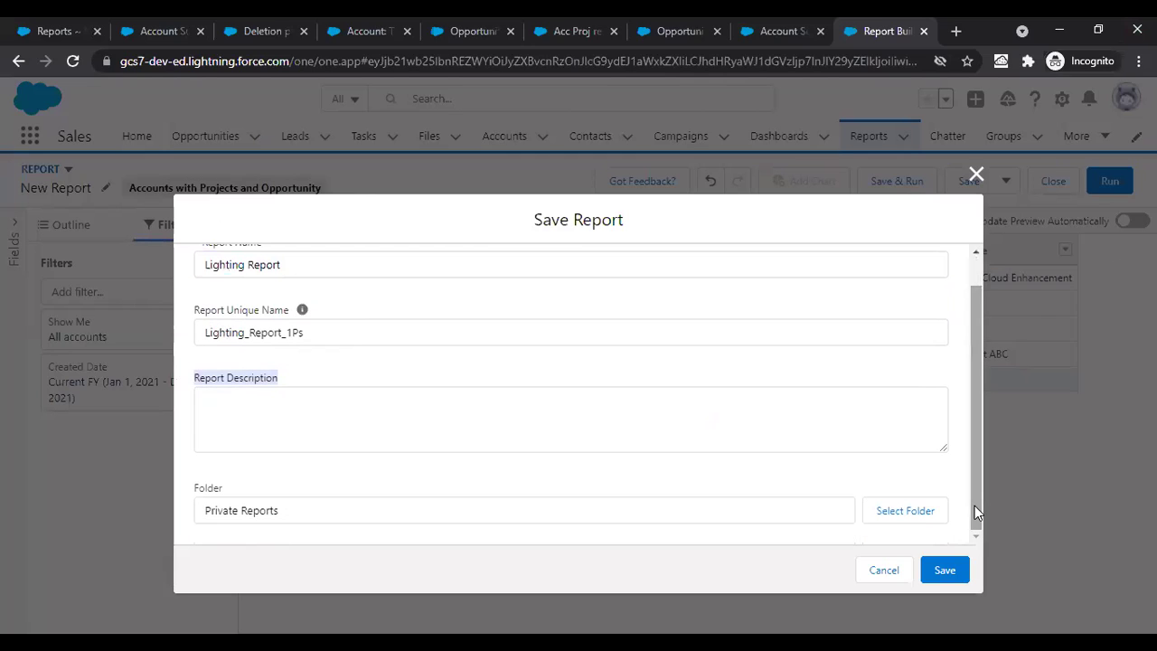
left_click(905, 512)
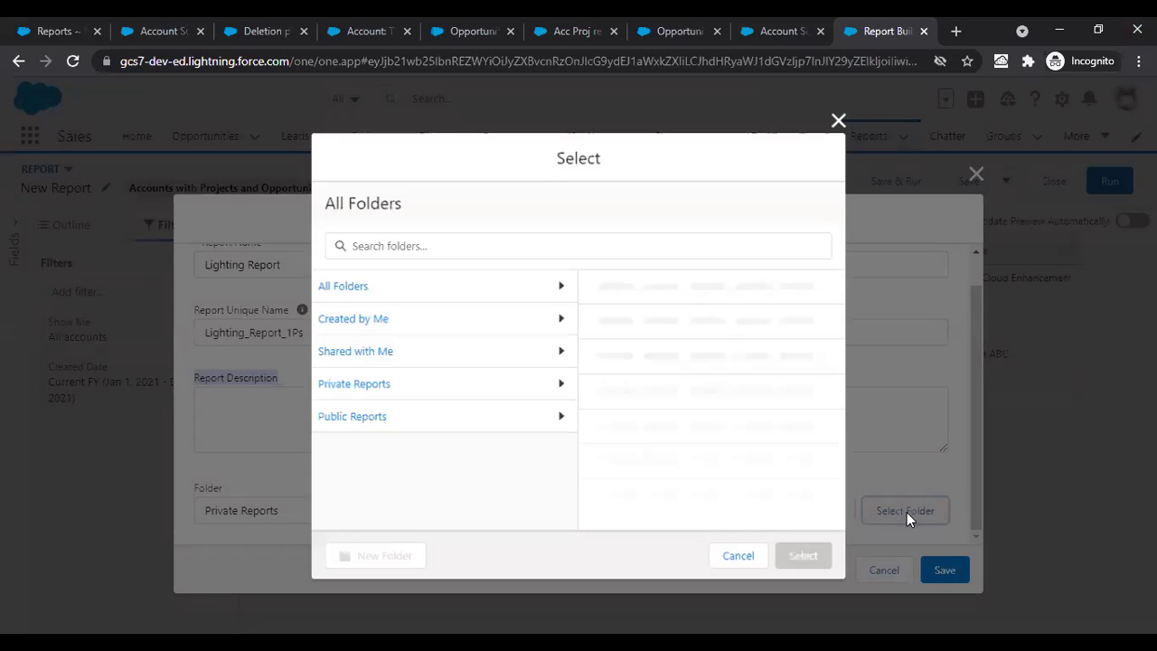
left_click(634, 287)
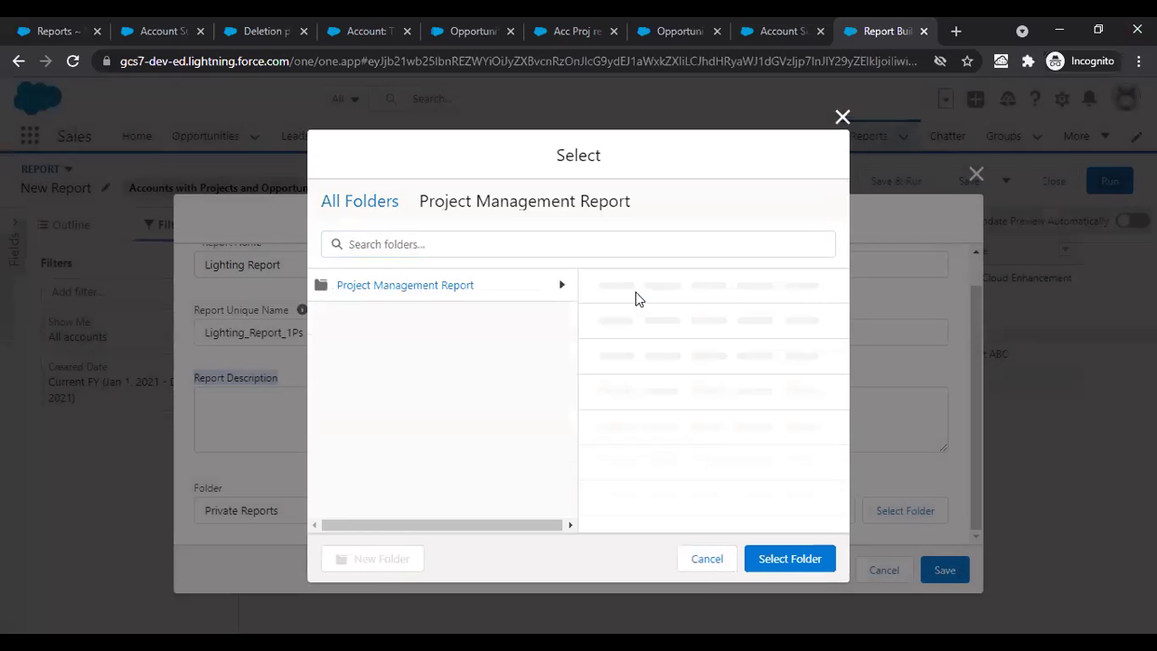
left_click(790, 563)
left_click(927, 569)
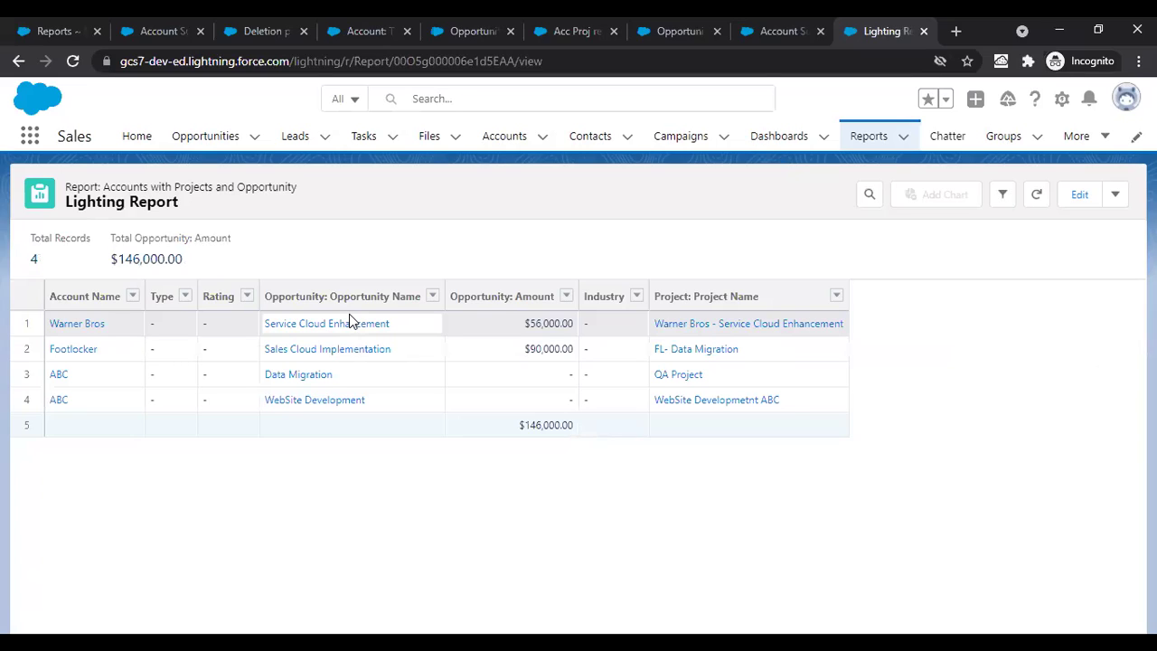
Step: Edit the report to add an Opportunity: Stage filter equal to Closed Won and Closed Lost, and refresh the preview
left_click(1080, 196)
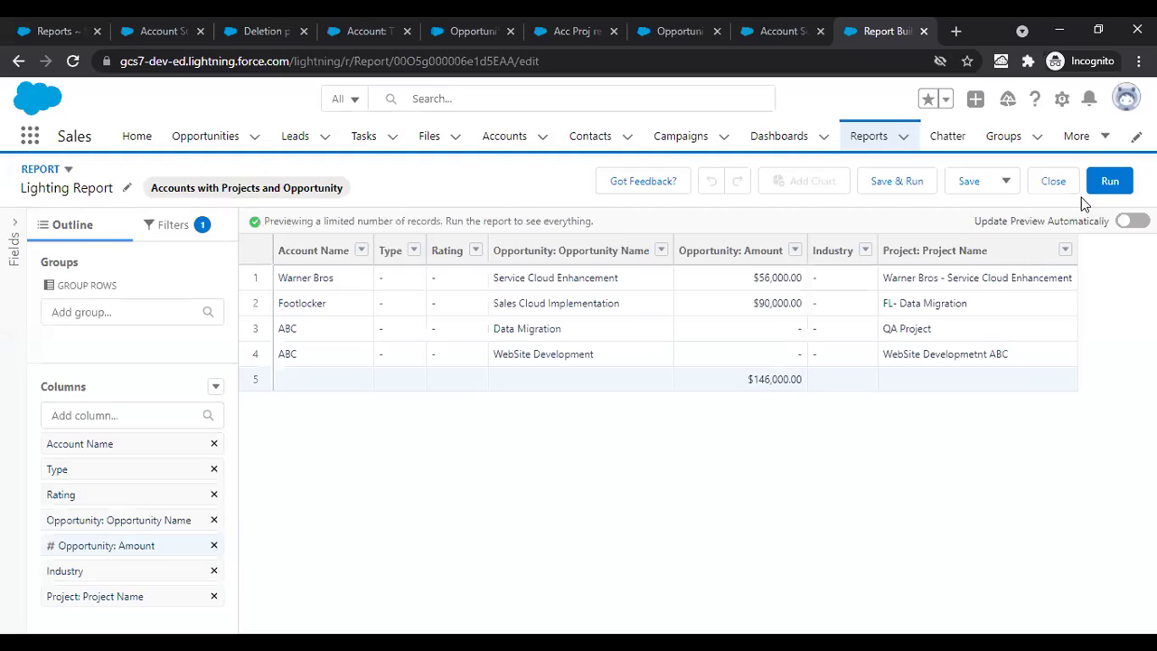
left_click(153, 226)
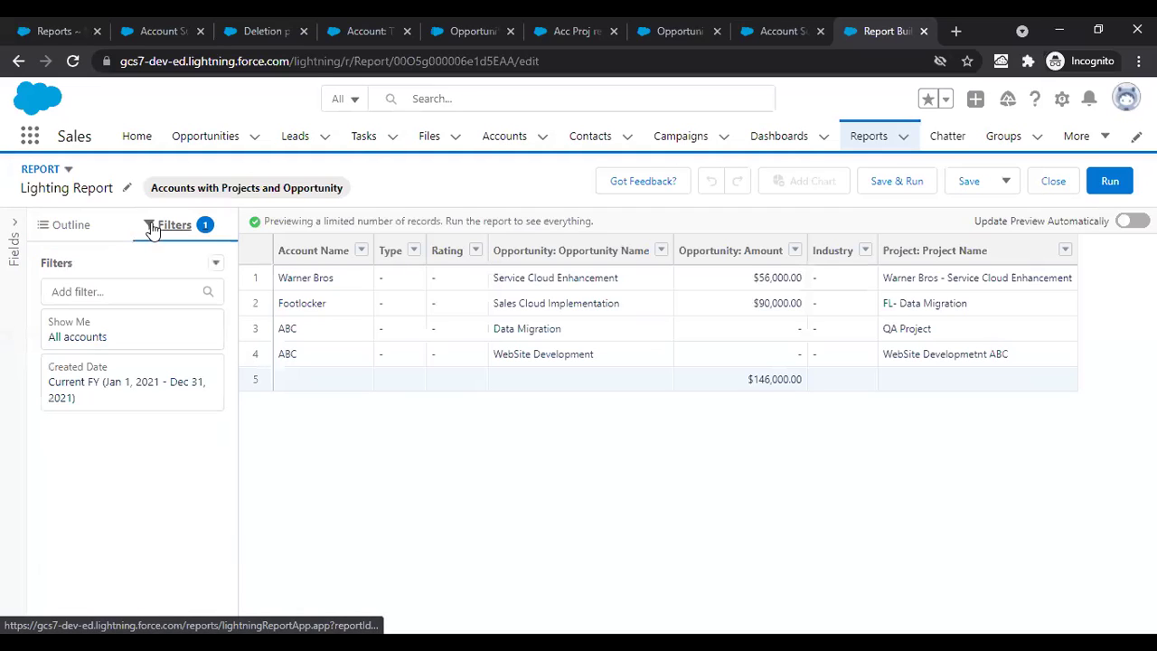
left_click(107, 291)
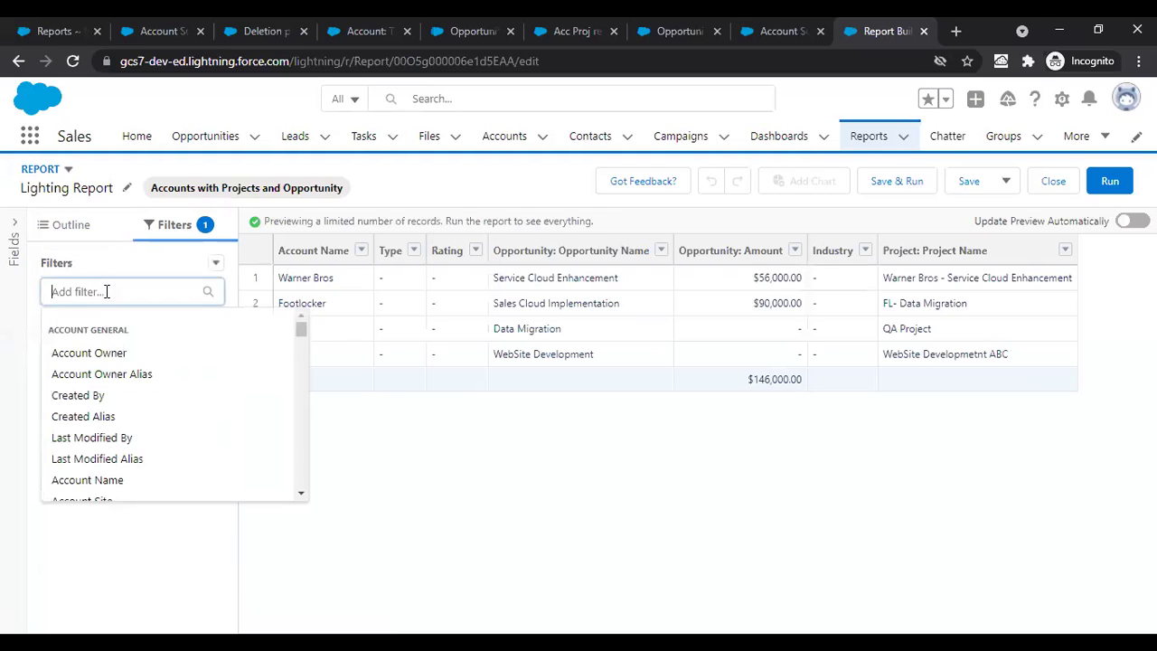
type("stage")
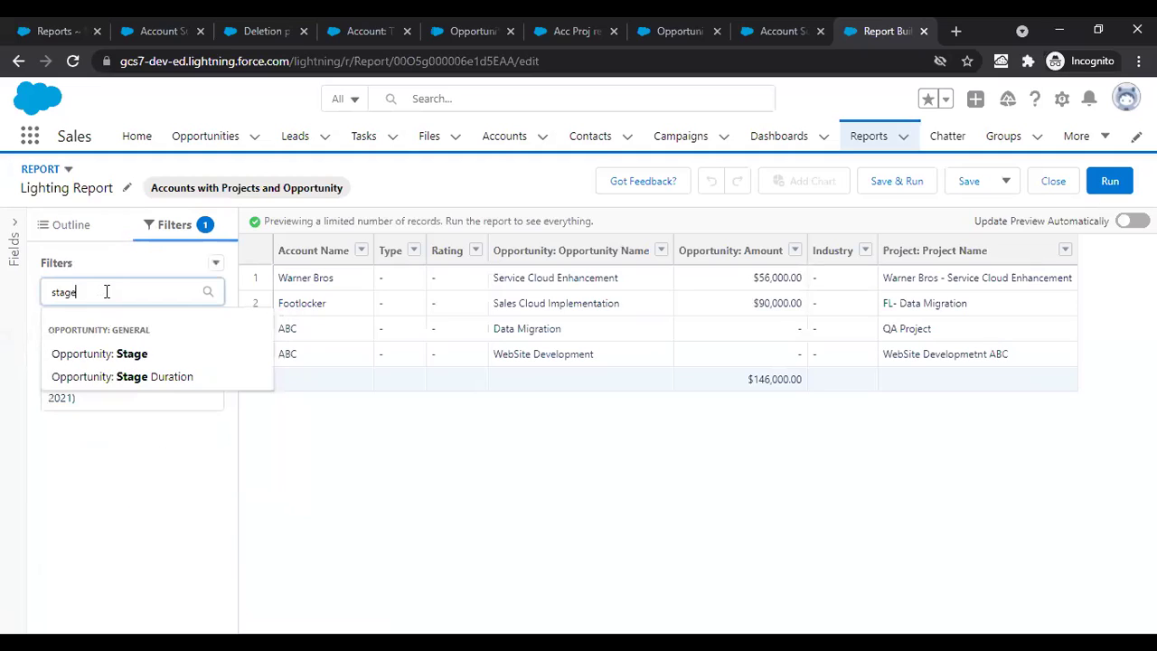
left_click(136, 354)
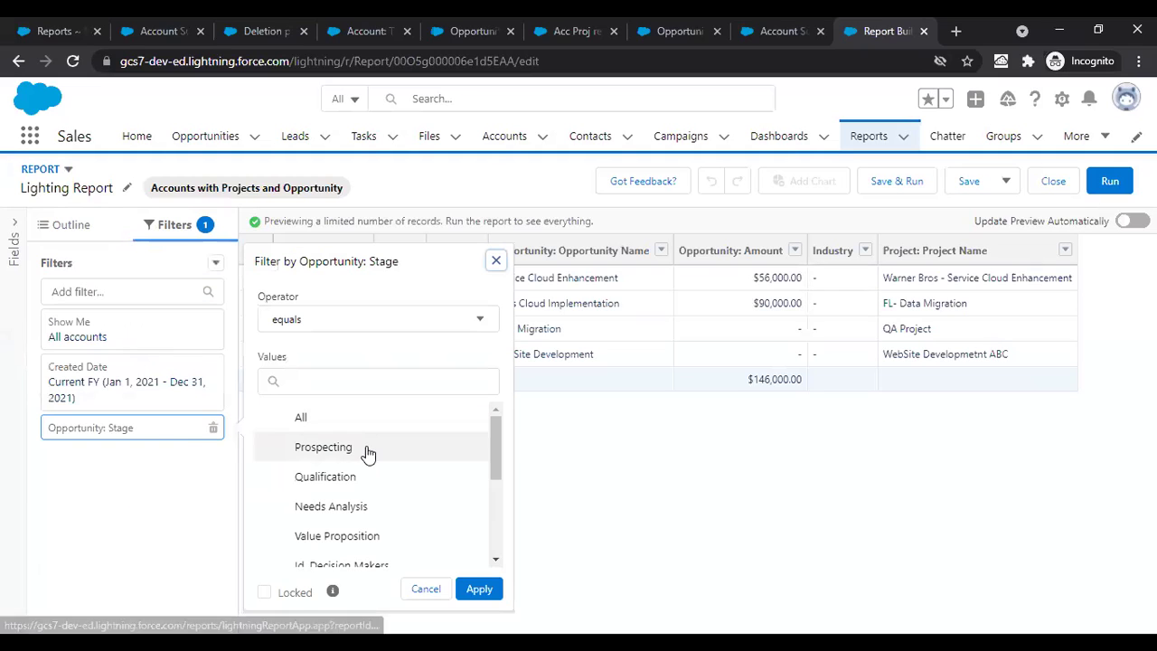
left_click_drag(495, 459, 495, 524)
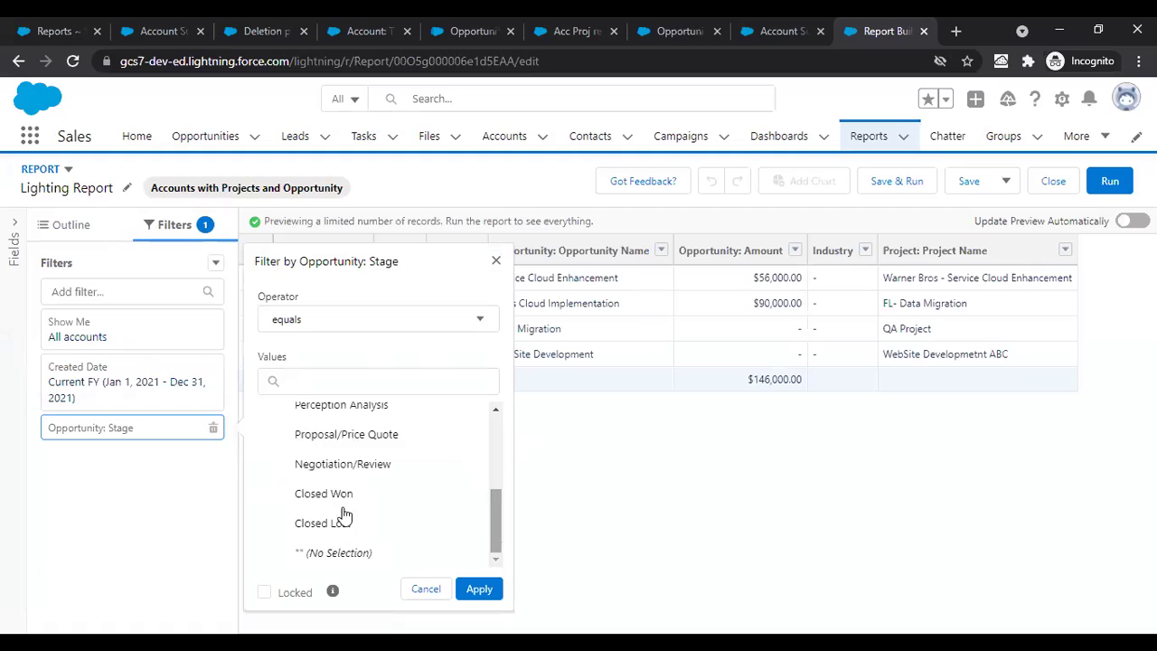
left_click(314, 497)
left_click(316, 522)
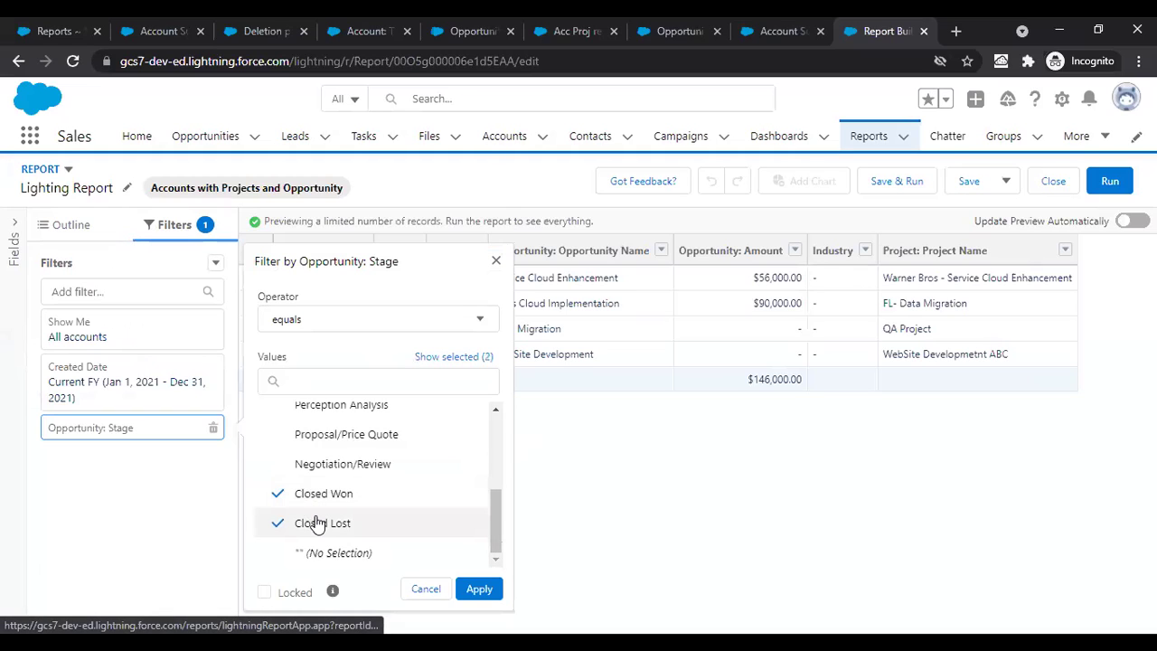
left_click(478, 585)
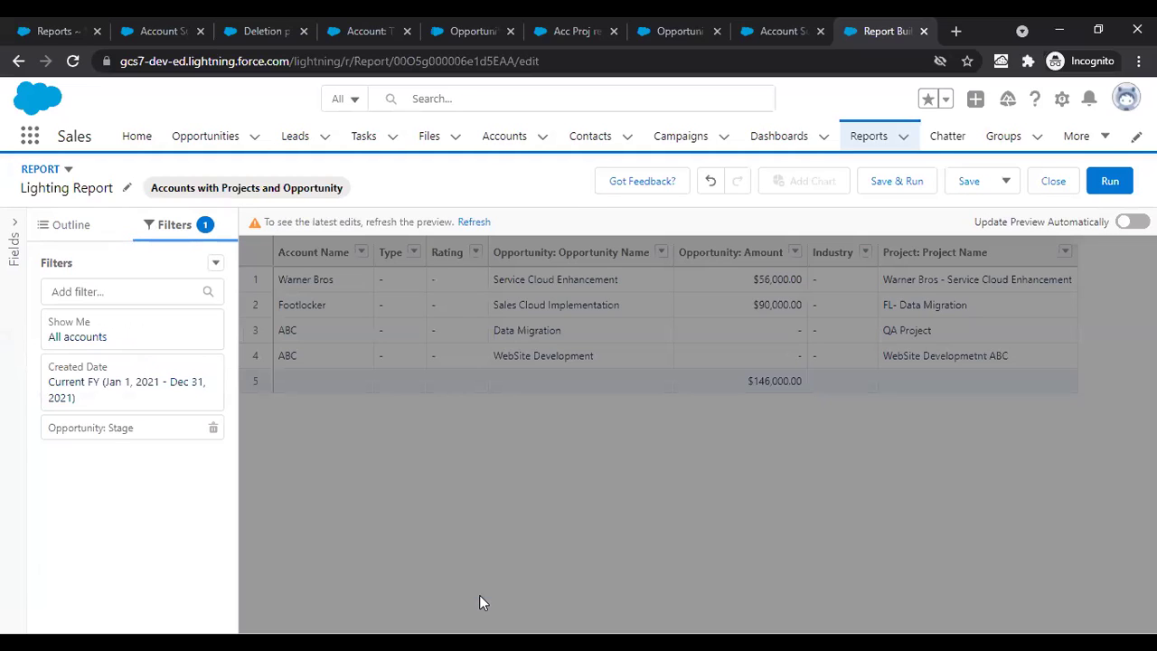
left_click(474, 222)
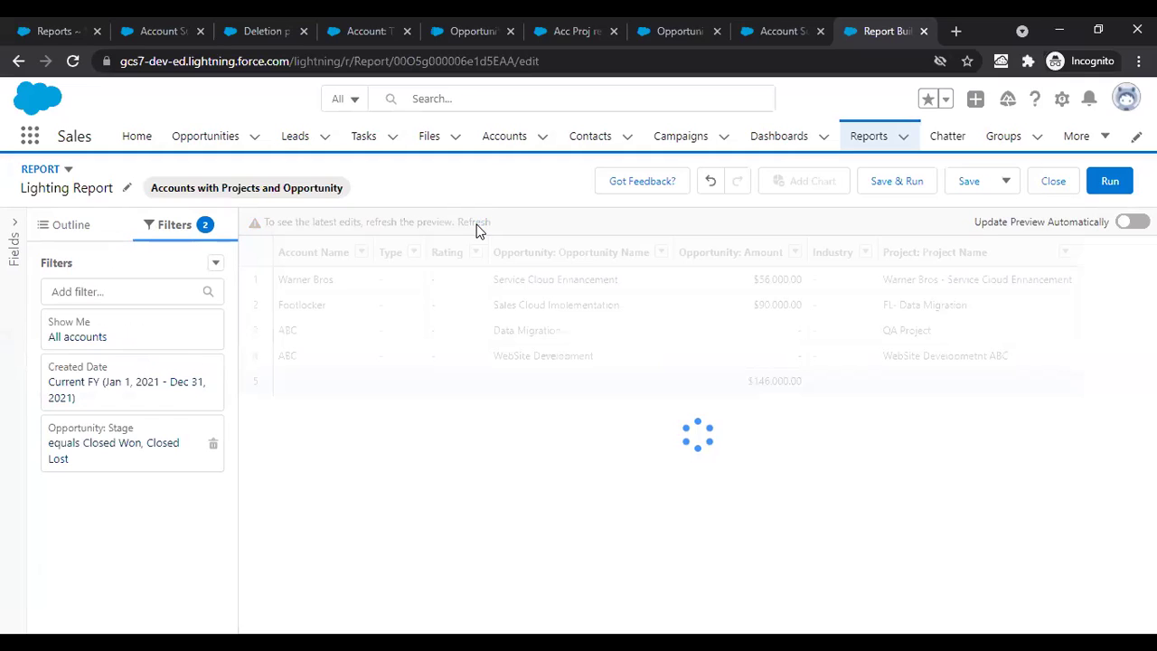
Step: Run the filtered Lighting Report and save it
left_click(1113, 184)
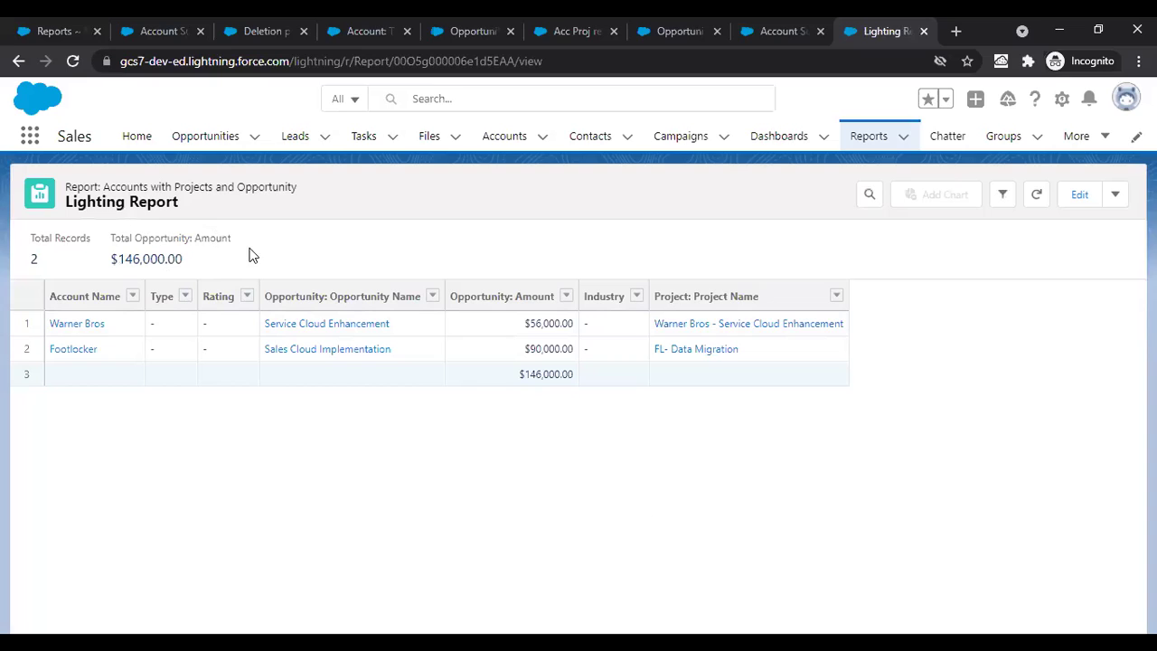
left_click(1115, 205)
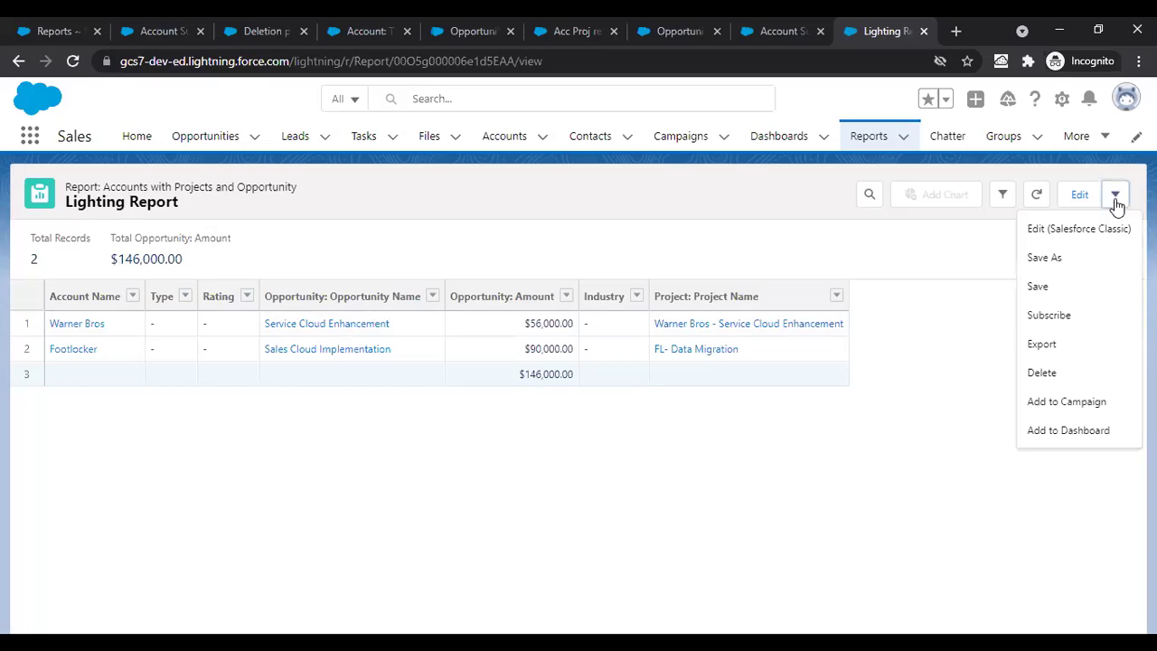
left_click(1039, 285)
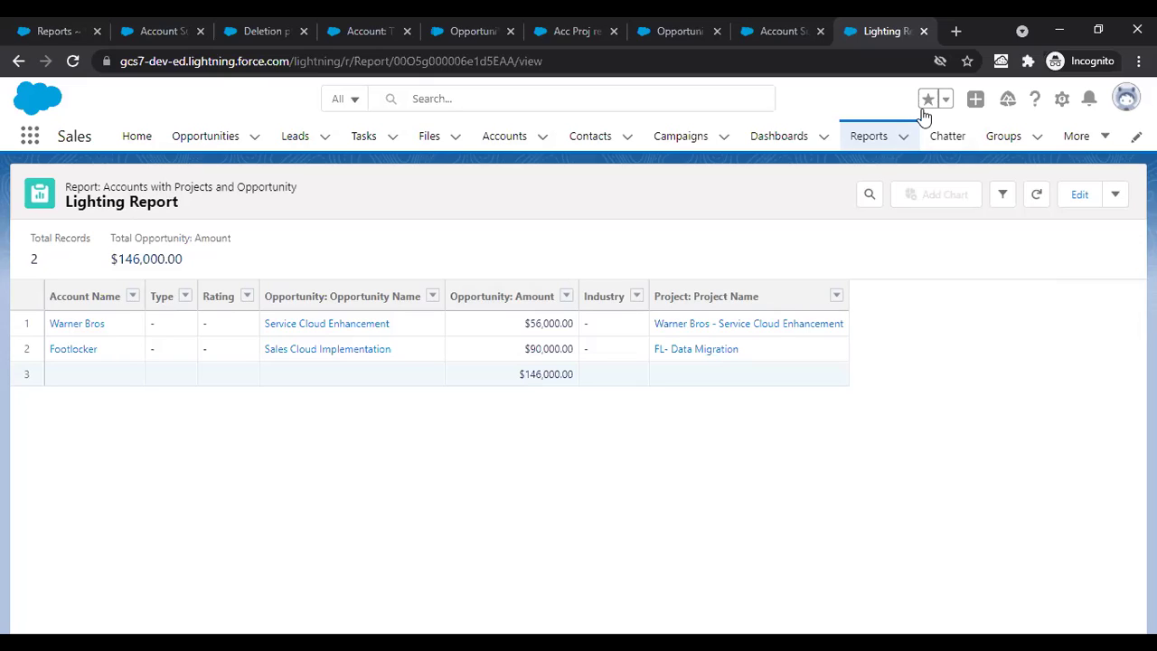
Step: Switch the open Opportunity report builder session to Salesforce Classic and open Acc Proj report for customization
left_click(688, 21)
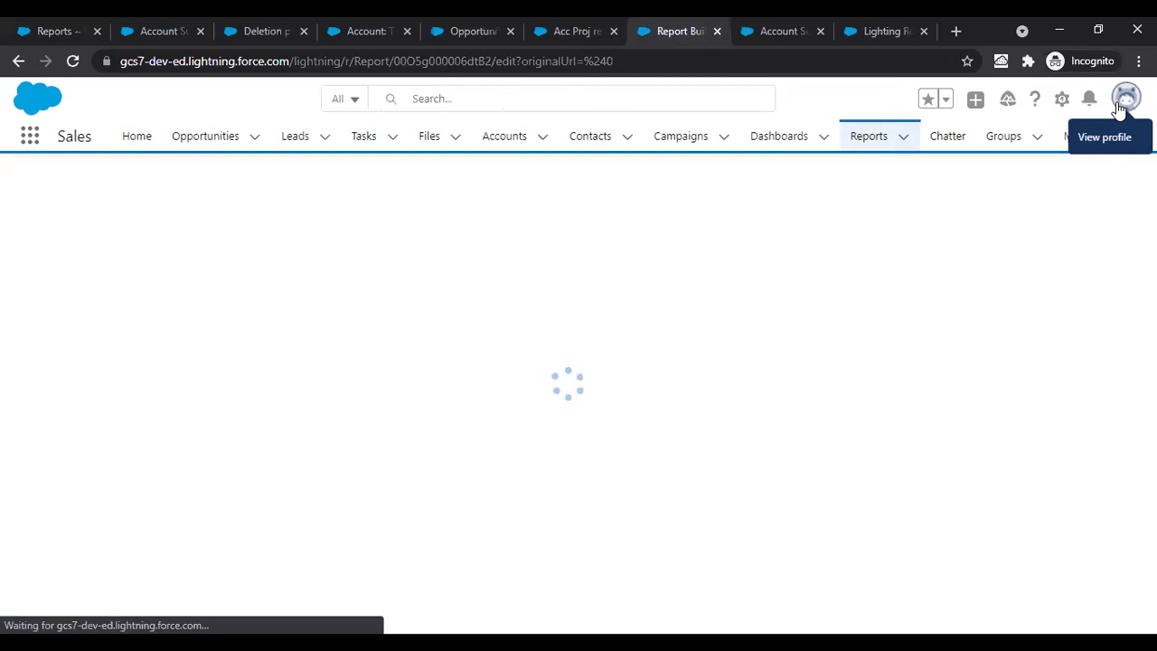
left_click(1122, 103)
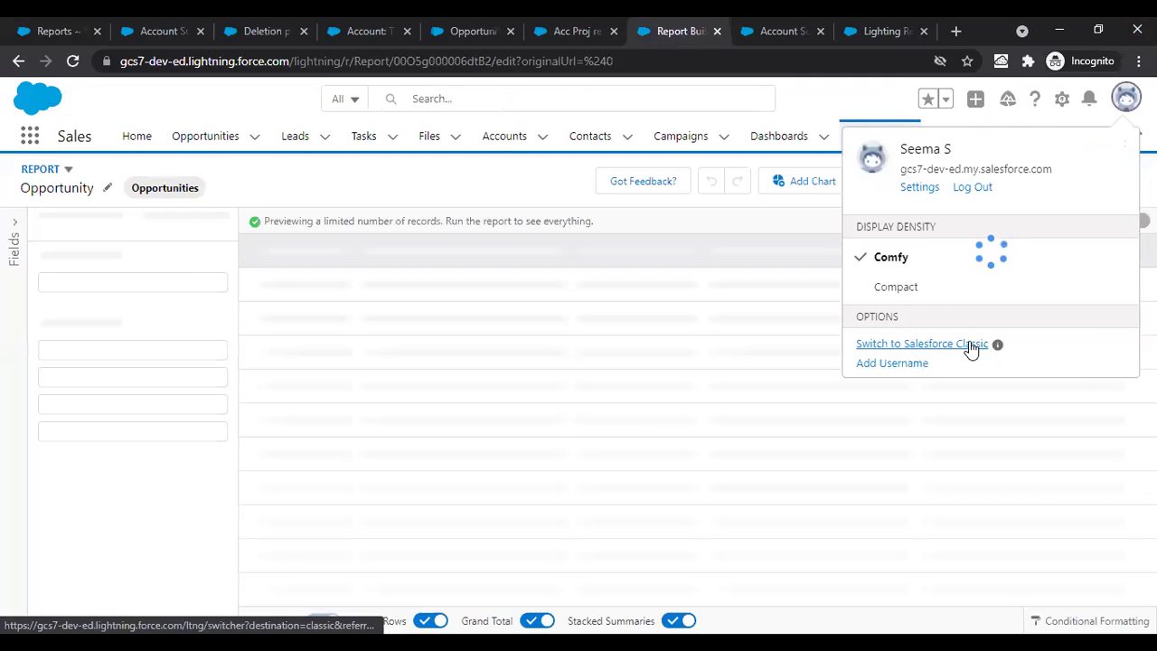
left_click(970, 345)
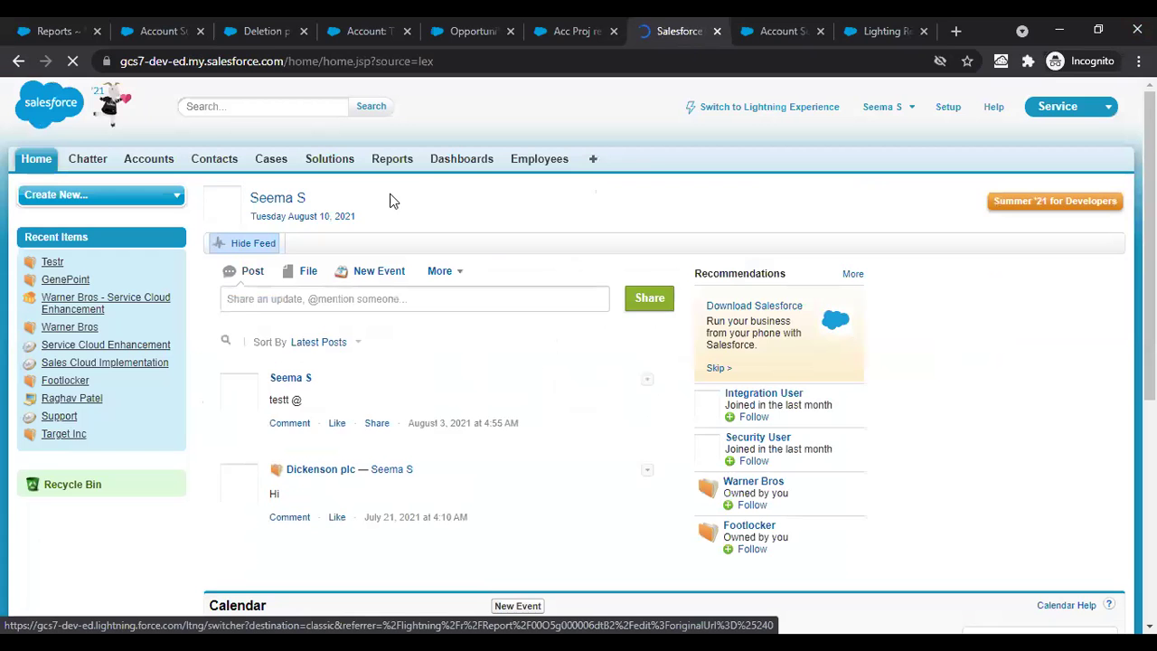
left_click(392, 163)
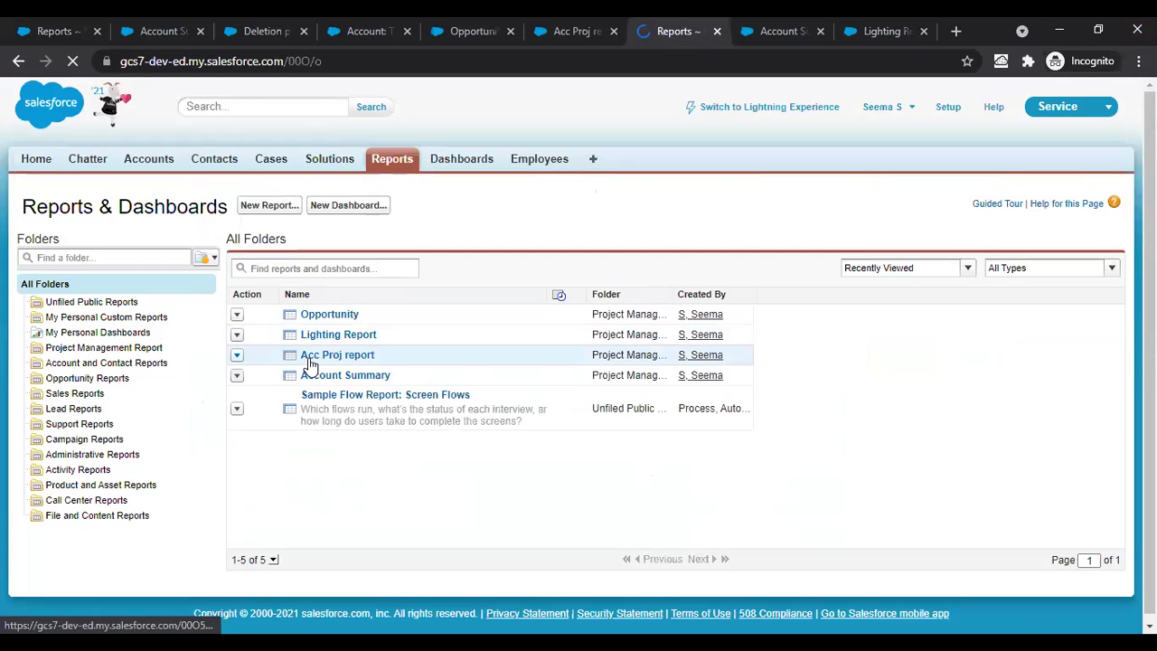
left_click(308, 357)
left_click(201, 372)
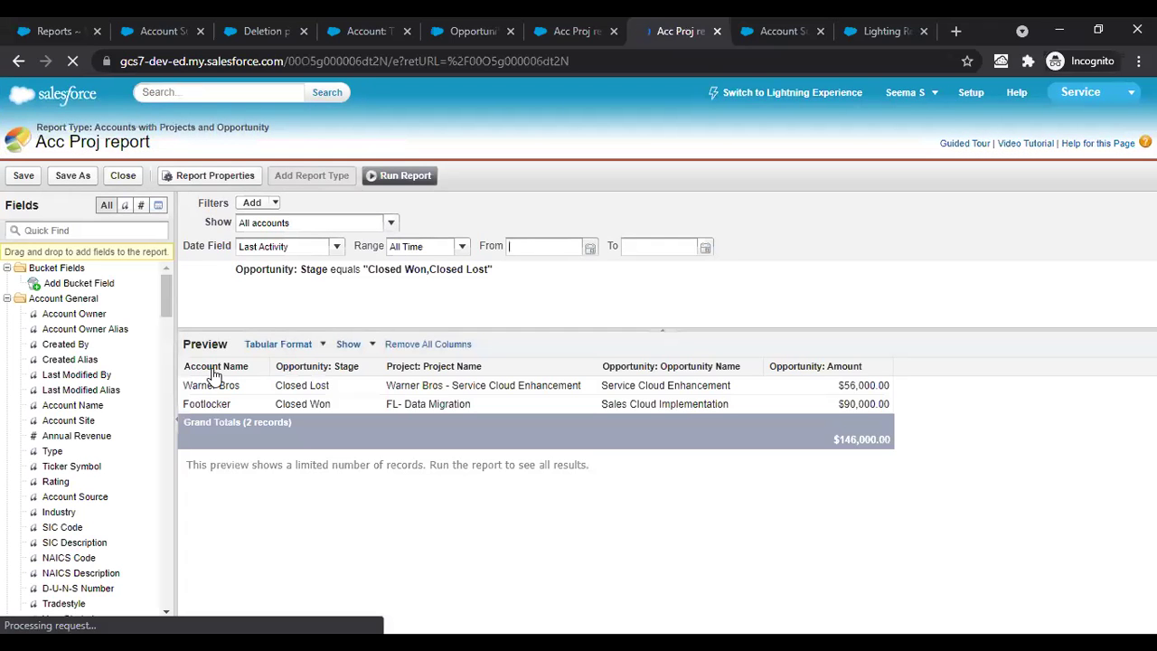
Step: Change the Acc Proj report's format to Summary and back to Tabular
left_click(282, 345)
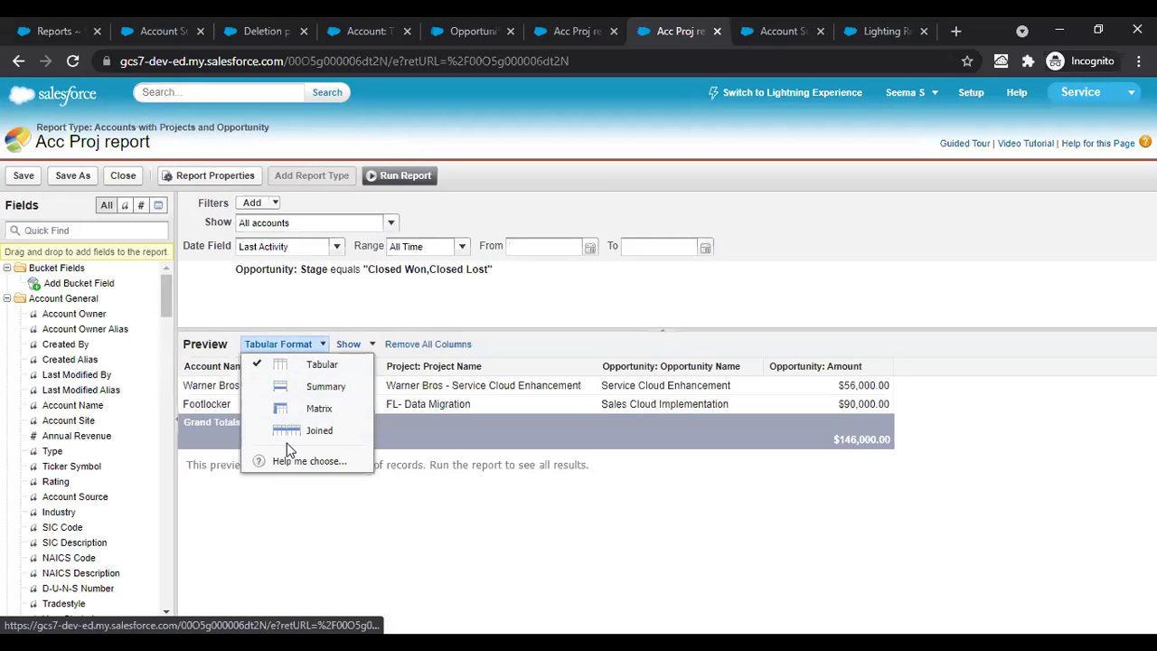
left_click(296, 394)
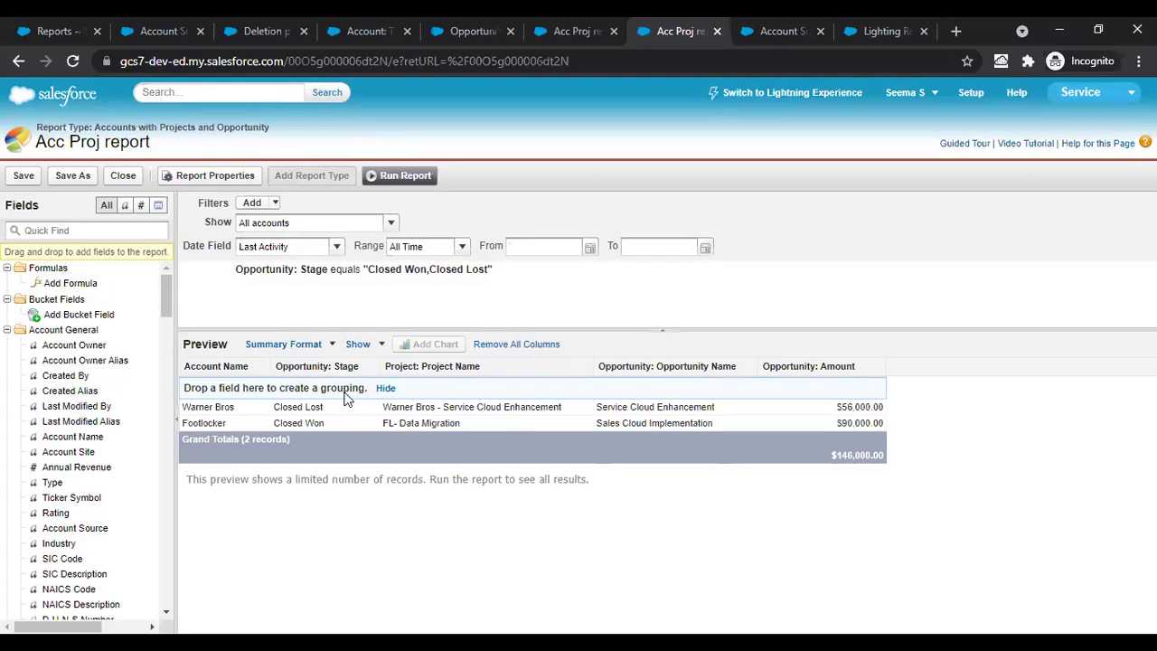
left_click(285, 345)
left_click(289, 371)
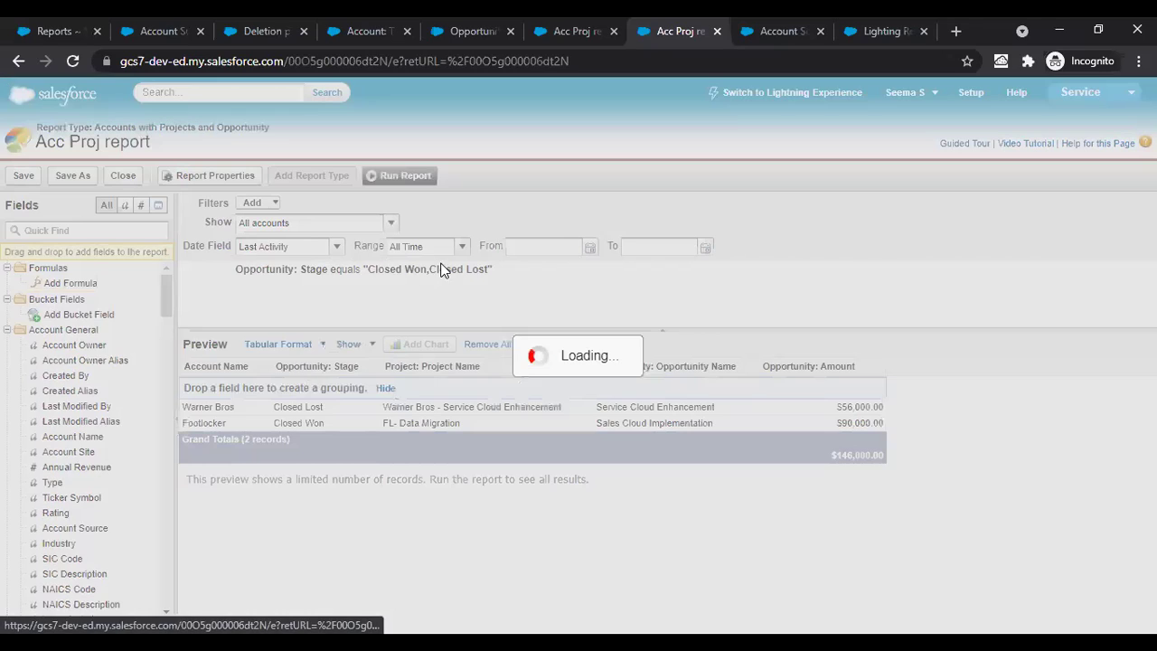
Step: Open Lighting Report for editing in Lightning Experience and view the fields available for grouping rows
left_click(909, 27)
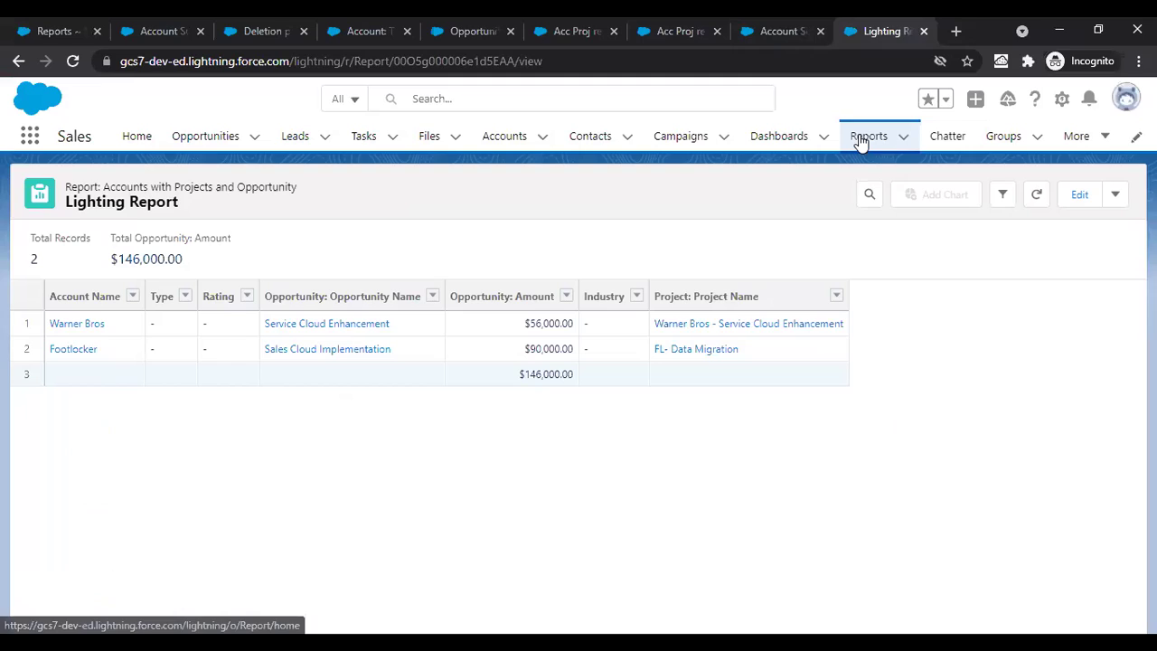
left_click(1097, 204)
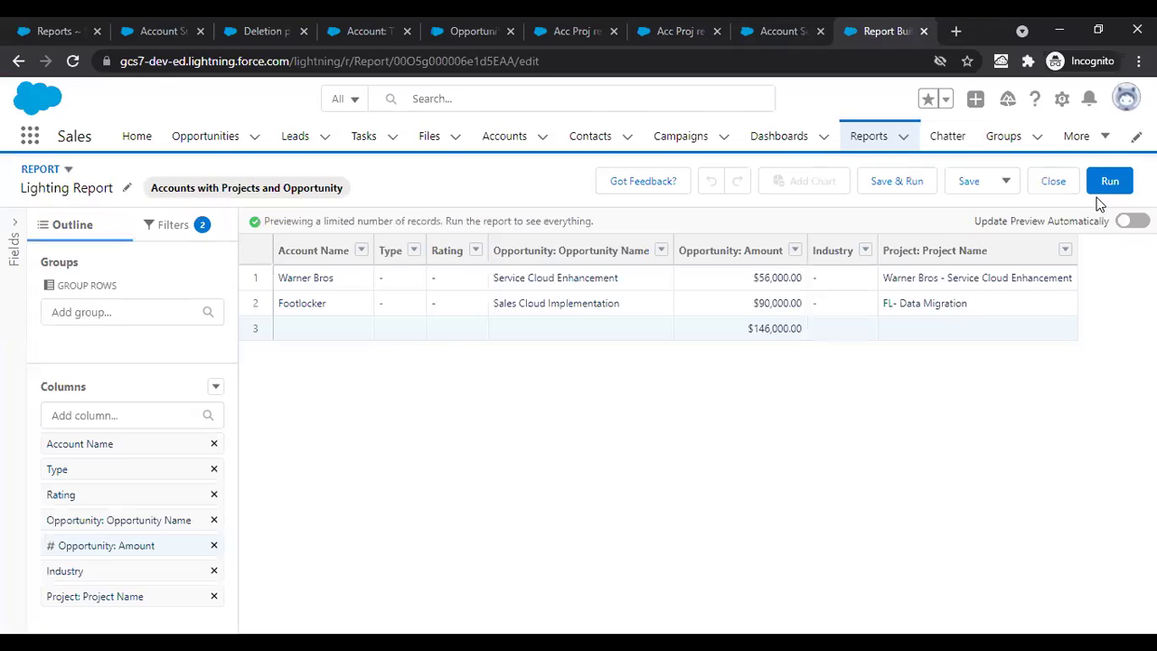
left_click(122, 316)
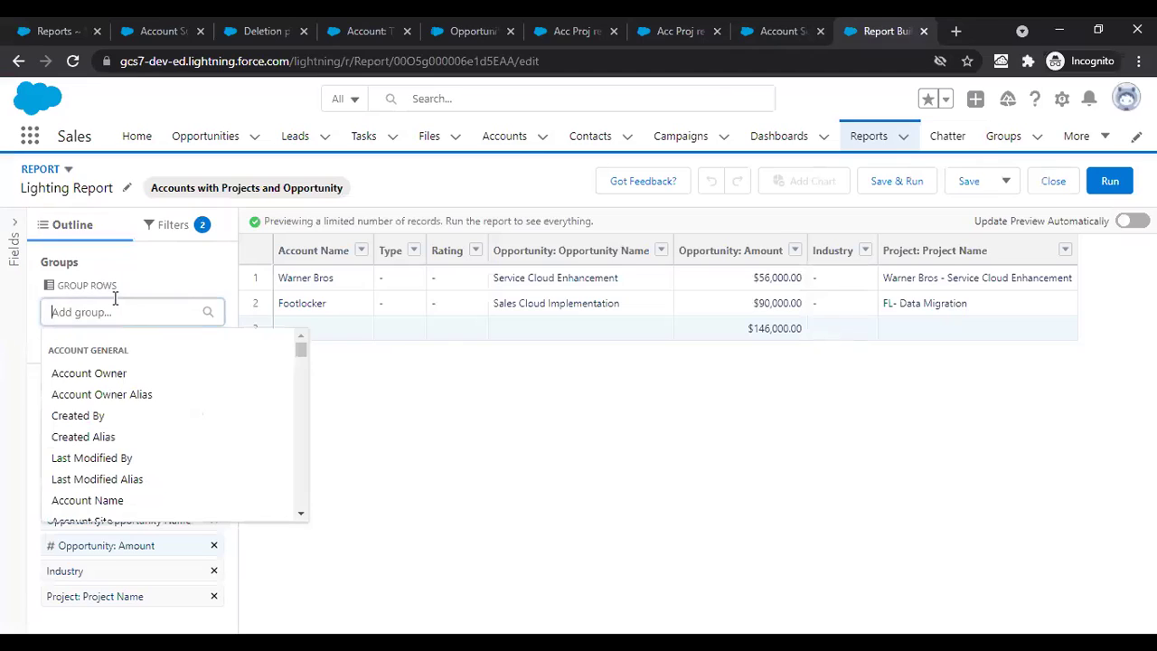
left_click(155, 282)
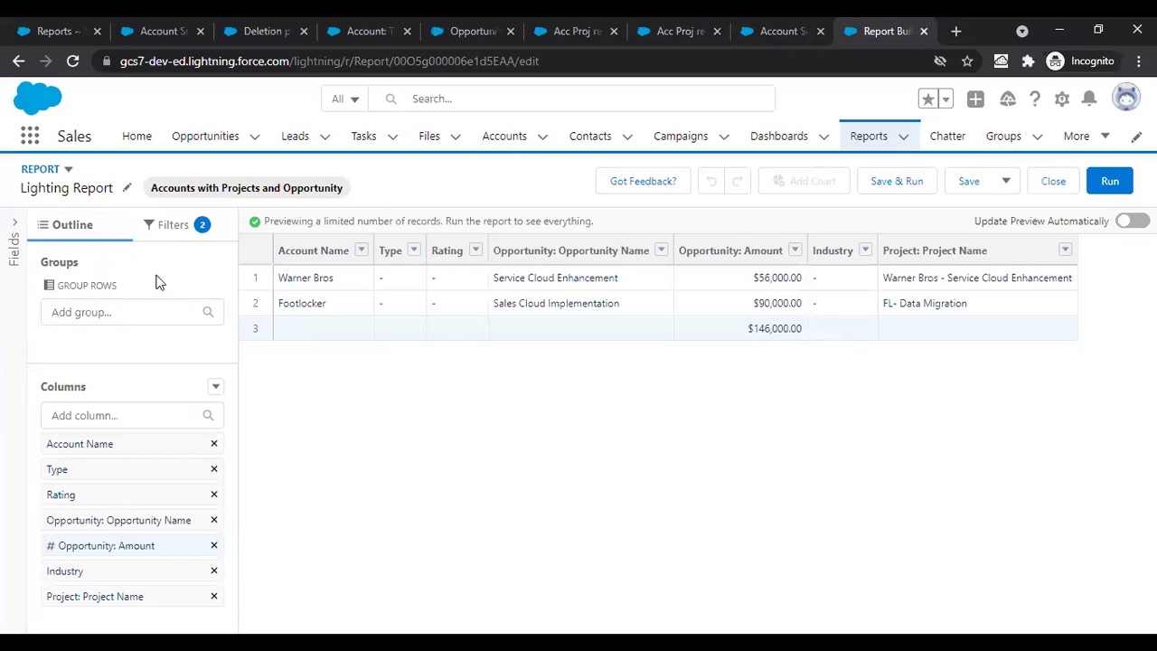
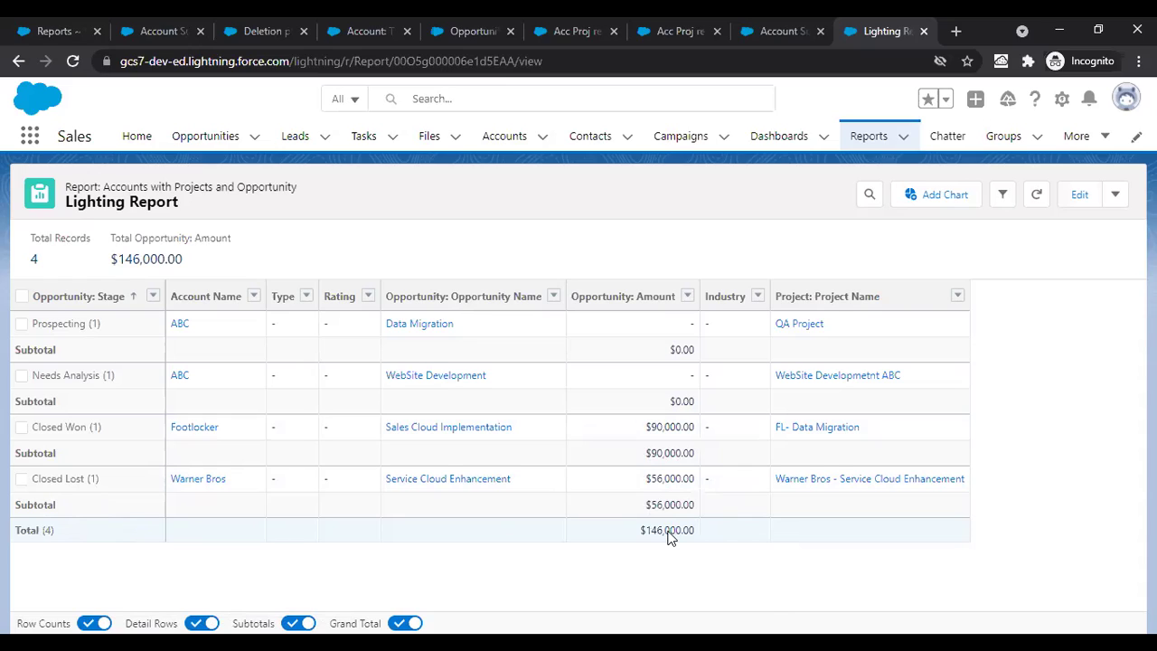
Step: Return to the Acc Proj report builder in Salesforce Classic and change the report's format to Summary
left_click(583, 31)
left_click(469, 30)
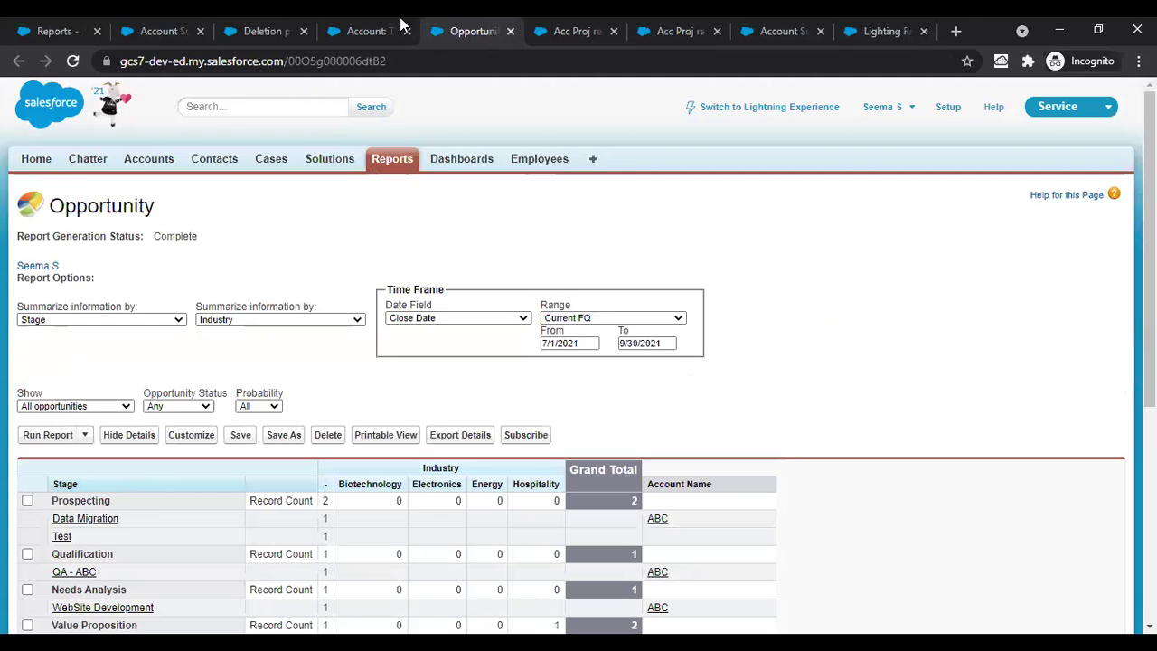
left_click(400, 24)
left_click(578, 23)
left_click(697, 24)
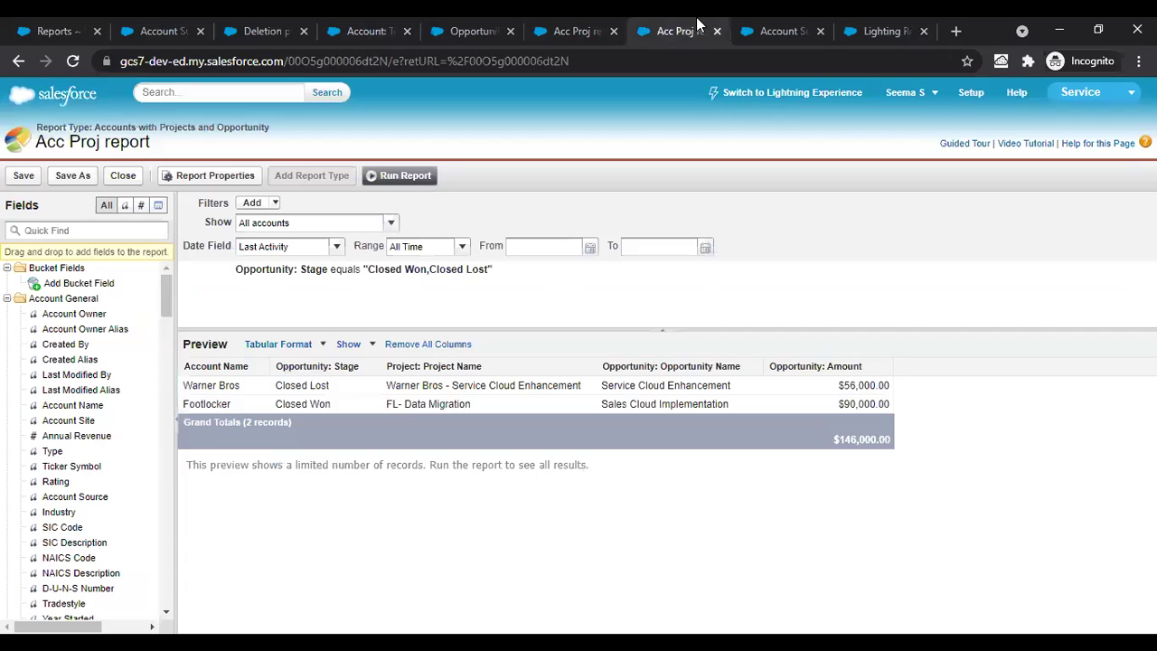
left_click(308, 344)
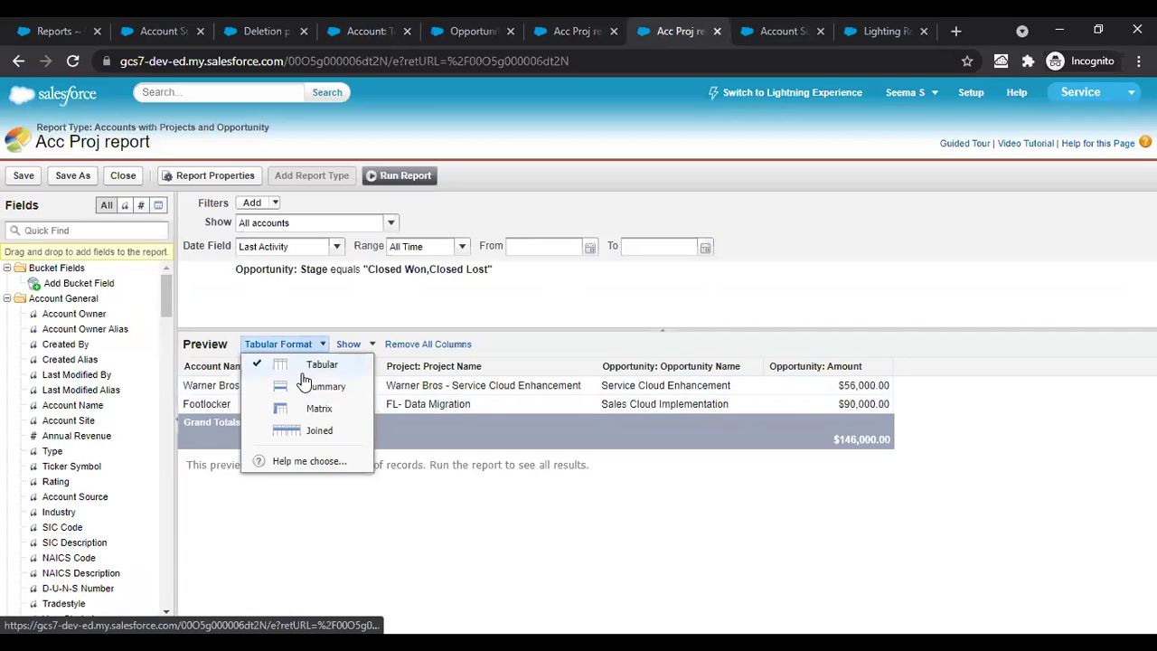
left_click(305, 385)
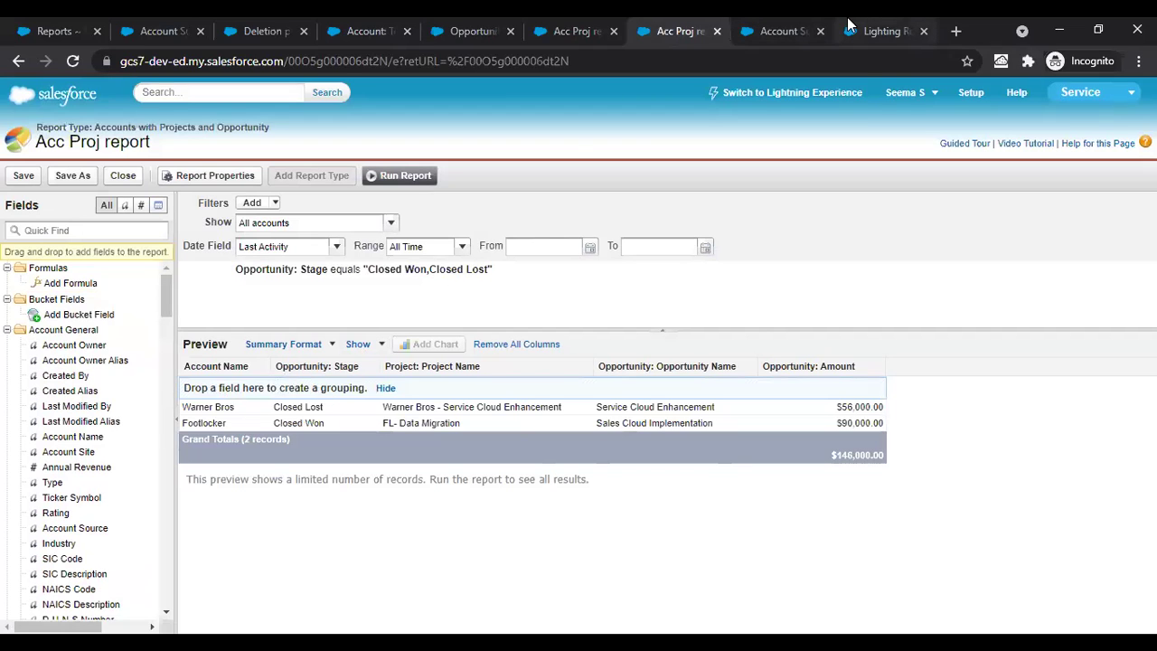
Step: Edit Lighting Report in Lightning Experience to add Account Name as a row group and place it above Opportunity: Stage
left_click(883, 30)
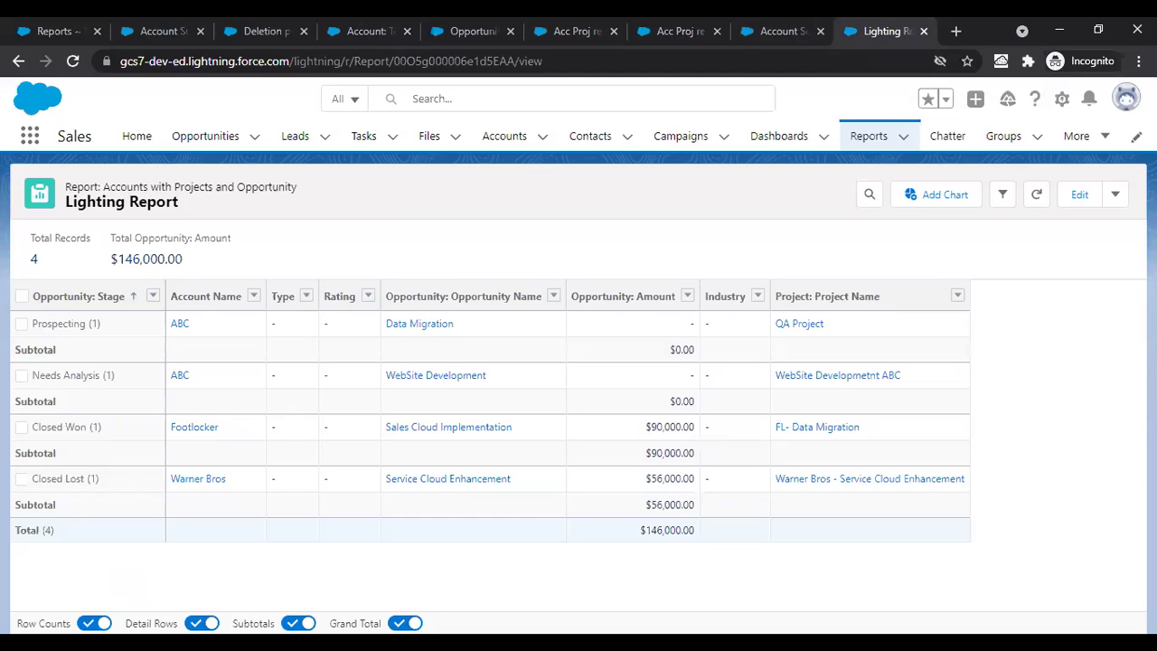
left_click(1080, 197)
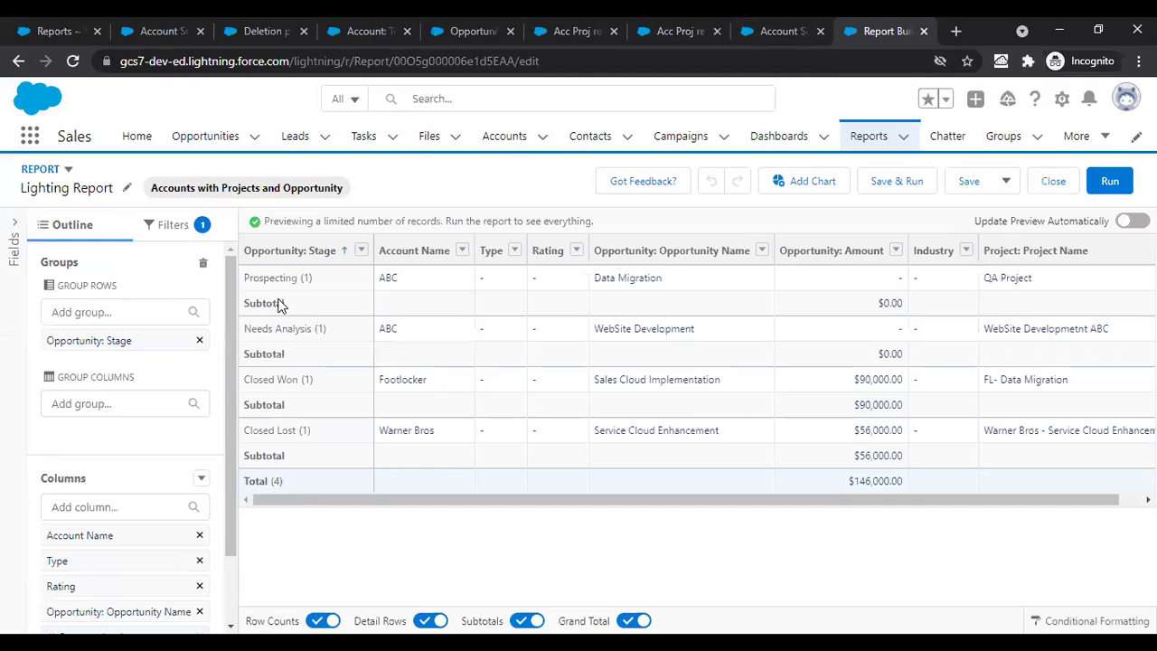
left_click(115, 311)
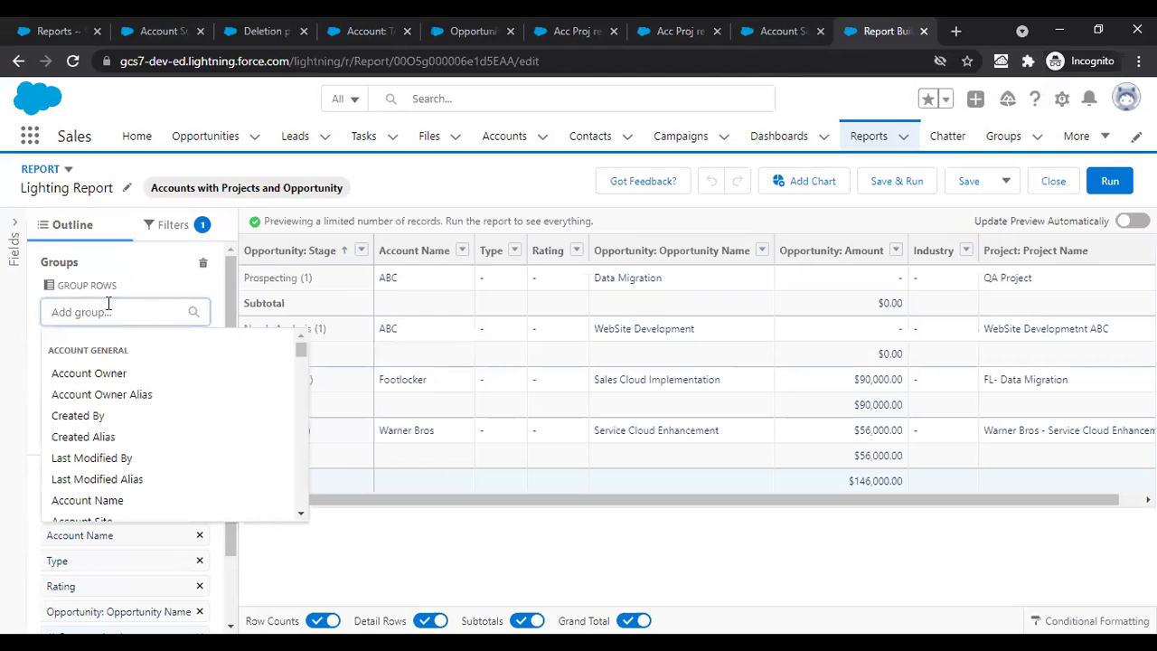
left_click(103, 500)
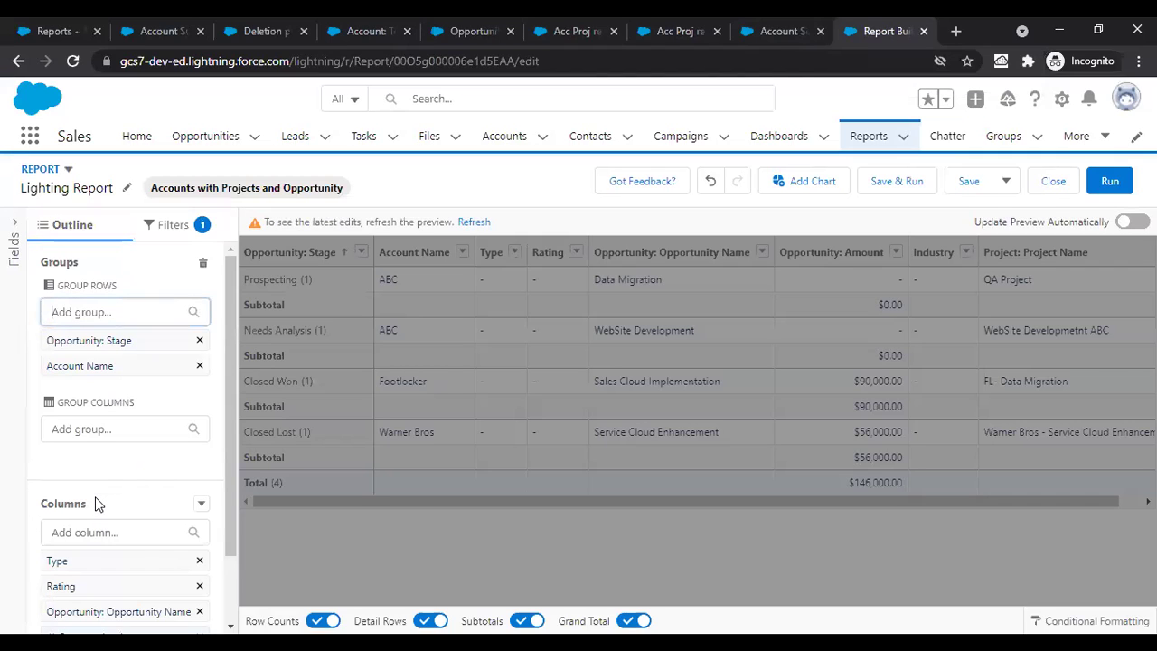
left_click(471, 223)
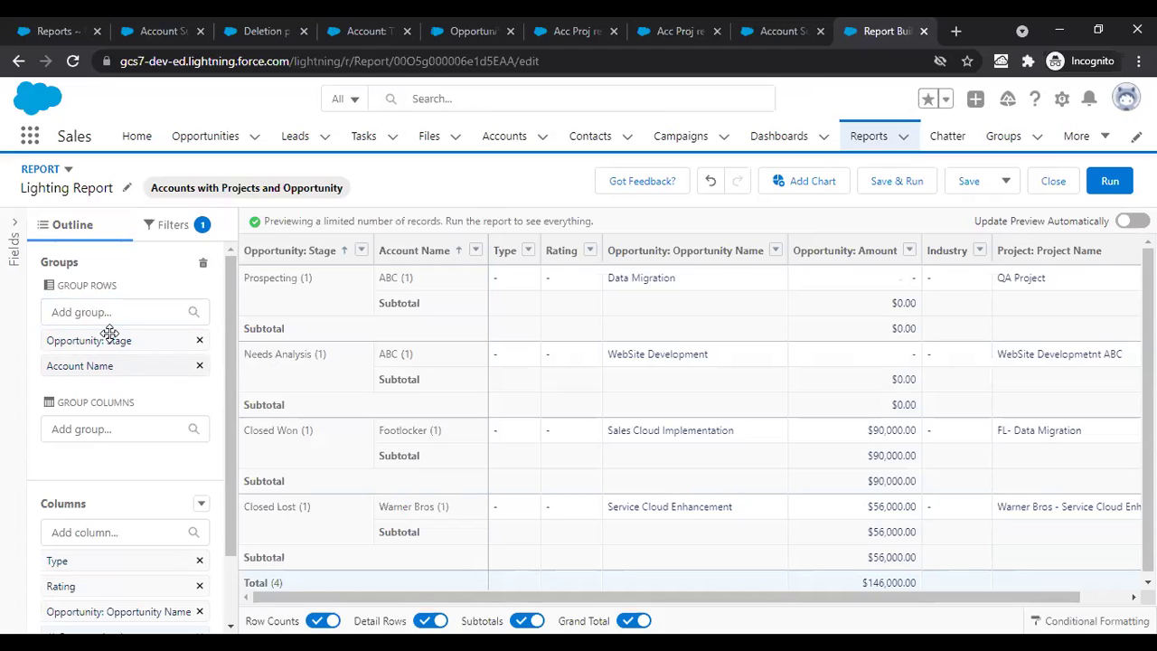
left_click_drag(109, 333, 109, 371)
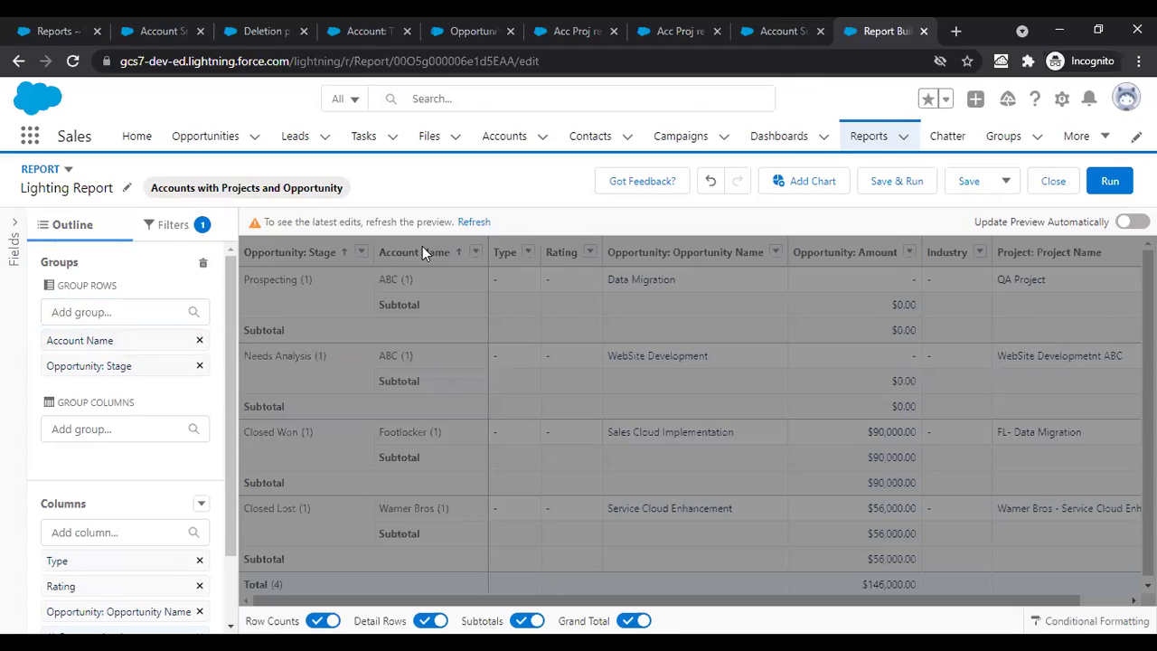
Step: Refresh the Lighting Report preview to check the stages and amount subtotal under account ABC, and run the report
left_click(478, 223)
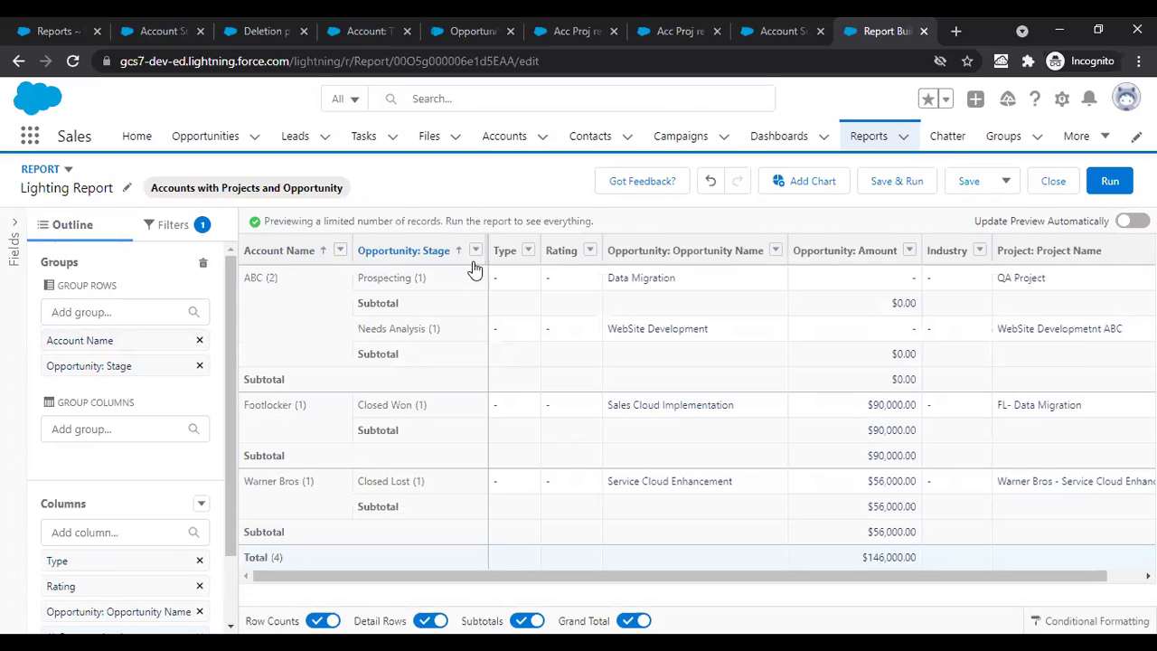
double_click(419, 284)
double_click(398, 335)
left_click(399, 335)
double_click(399, 334)
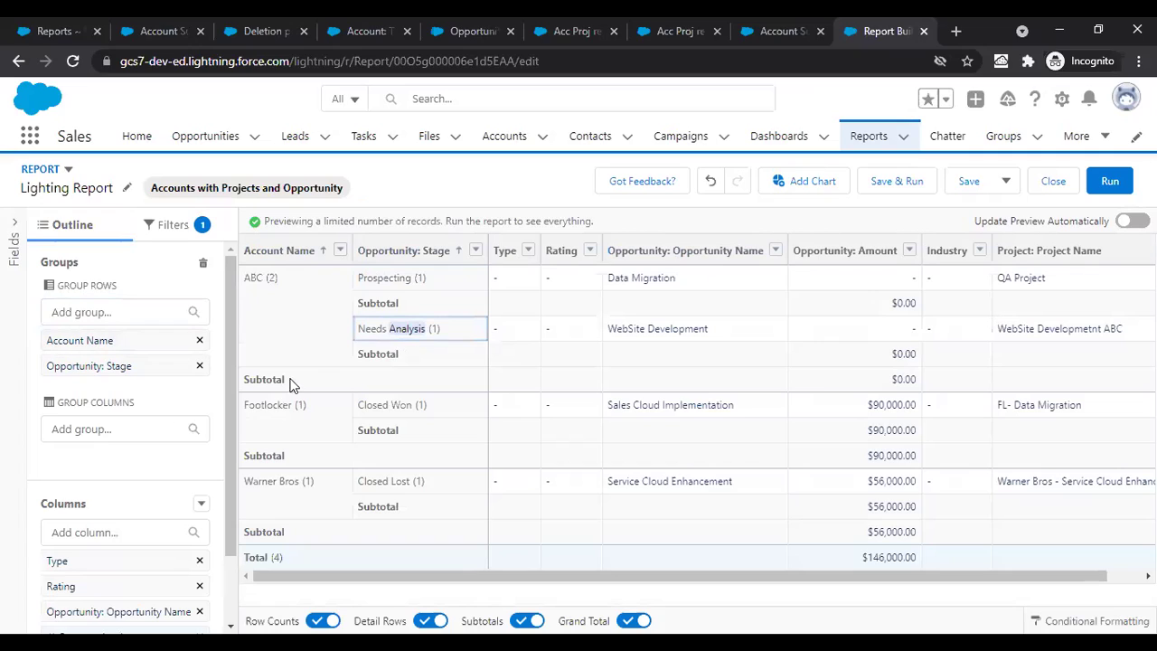
left_click(908, 379)
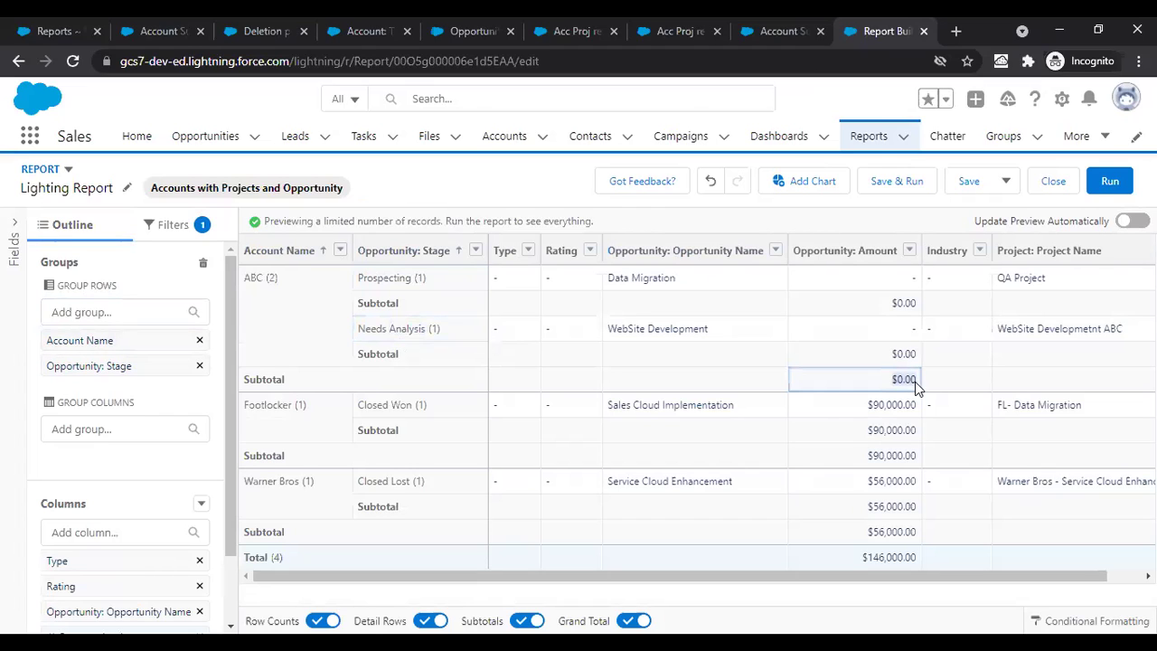
left_click(1117, 182)
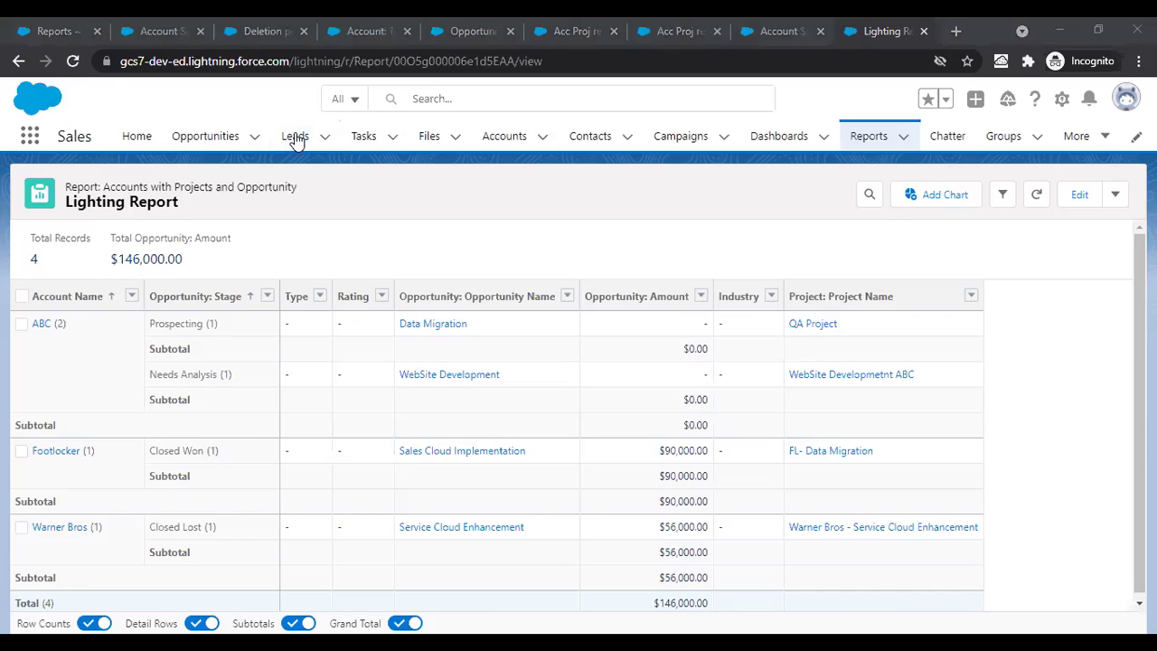
Step: Edit Lighting Report to group columns by the account's Industry field, and run it to review the matrix layout
left_click(1079, 196)
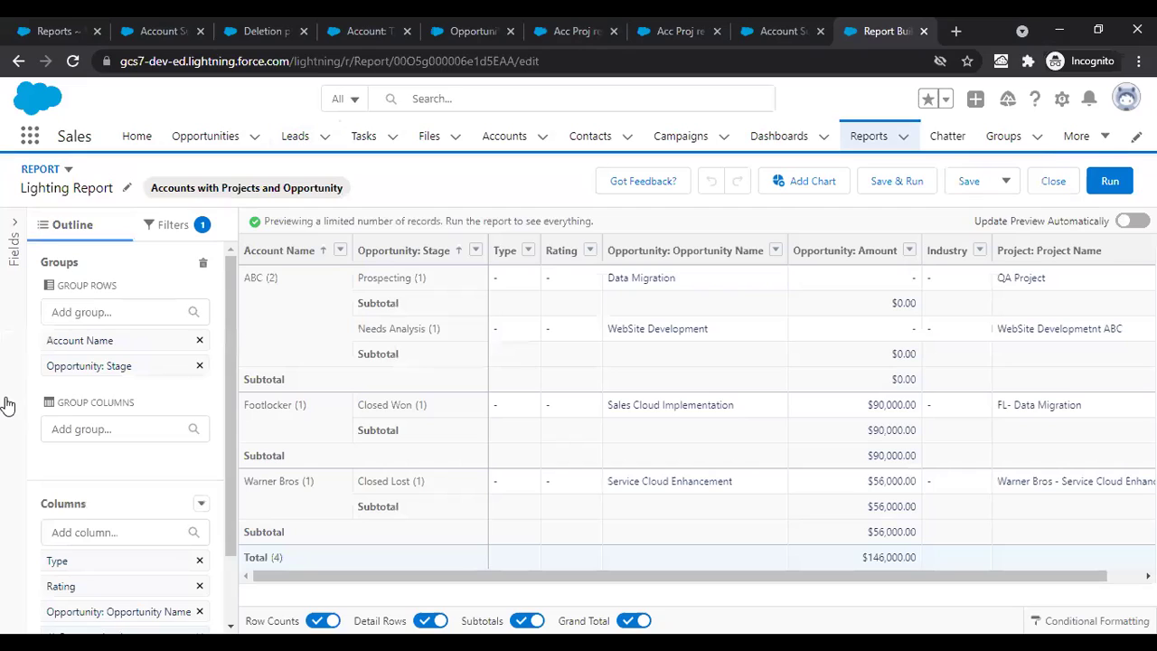
left_click(146, 419)
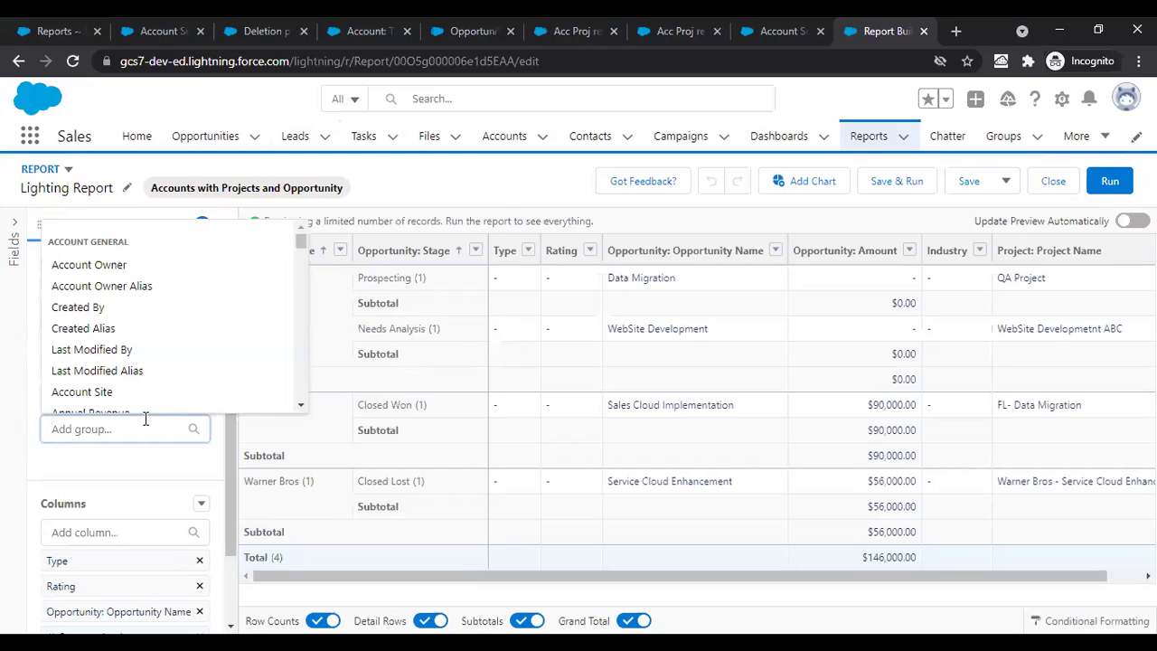
type("indu")
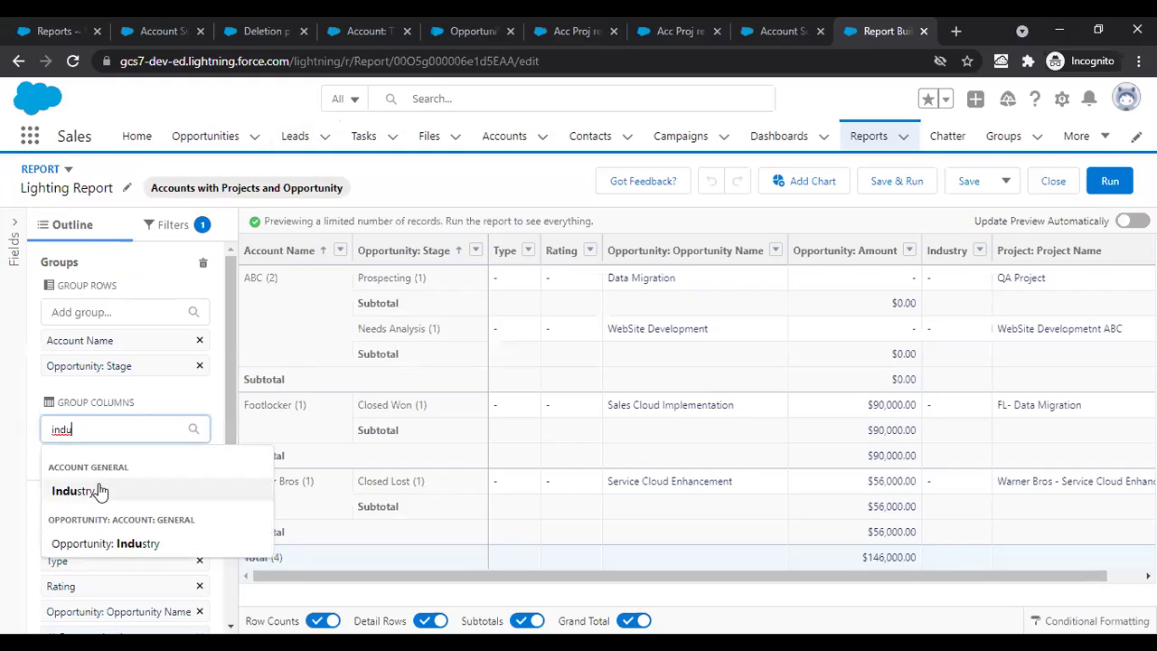
left_click(99, 491)
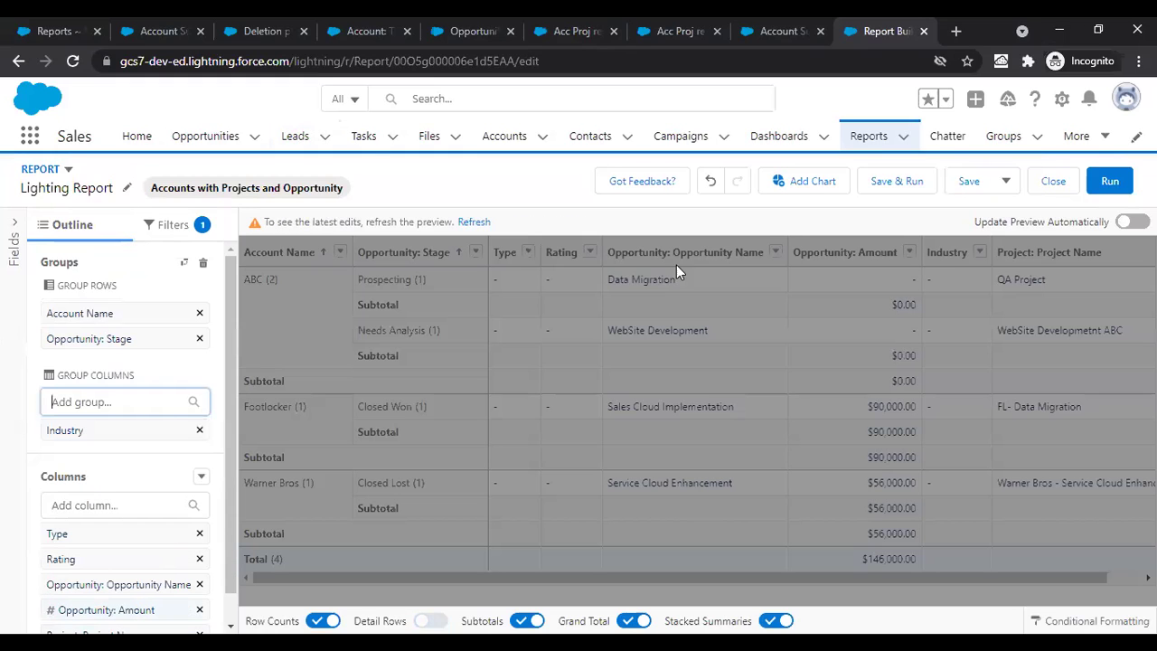
left_click(478, 223)
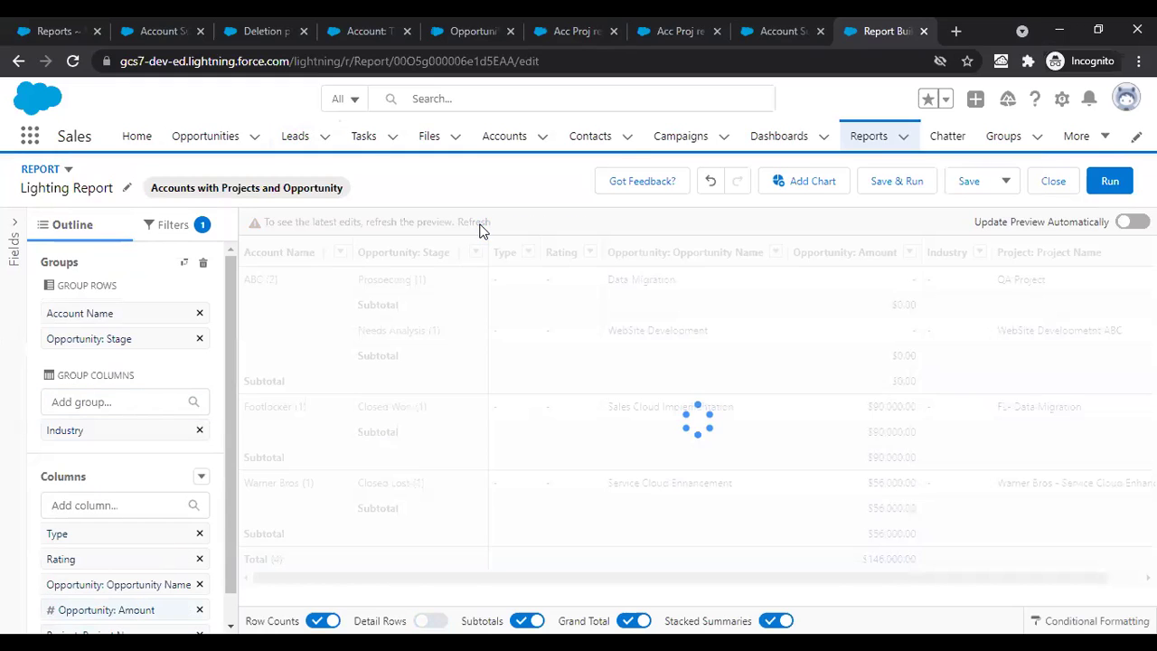
left_click(1107, 184)
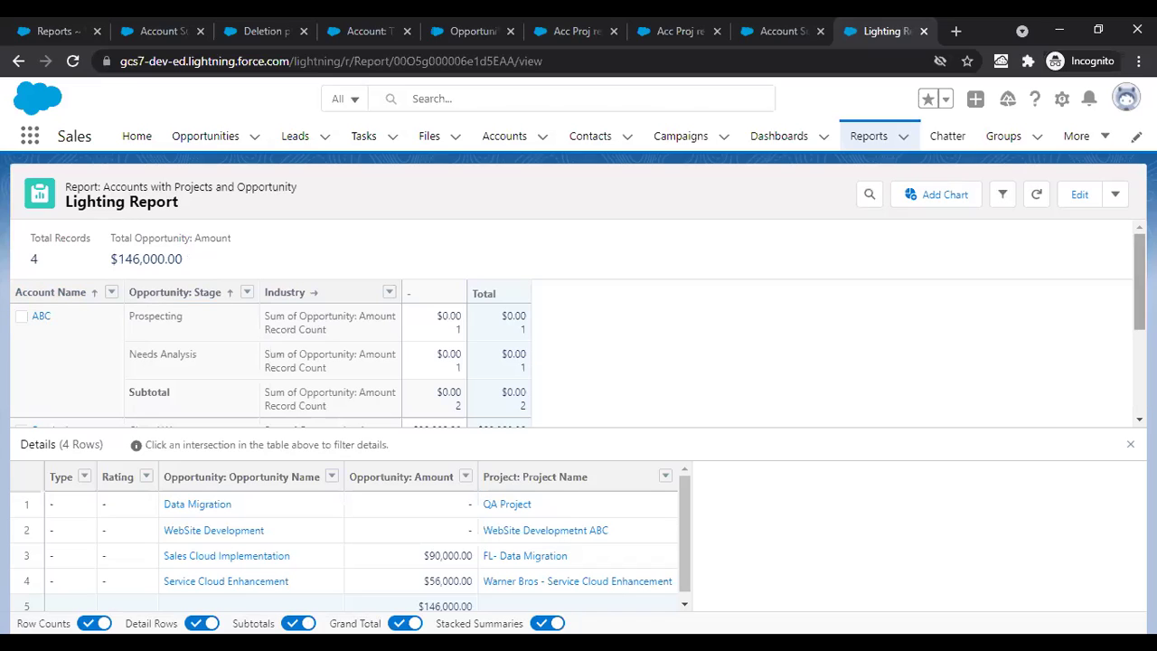
mouse_move(1139, 280)
left_mouse_down()
mouse_move(1140, 358)
mouse_move(1140, 282)
left_mouse_up()
scroll(1138, 280, "down", 5)
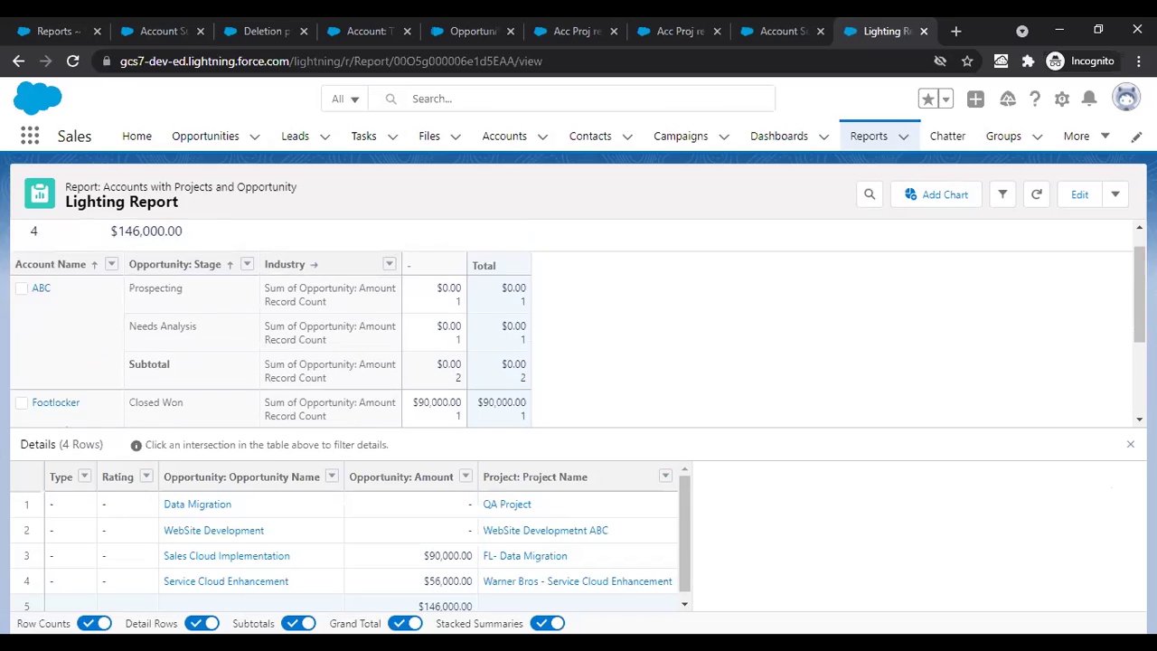
scroll(1138, 326, "up", 3)
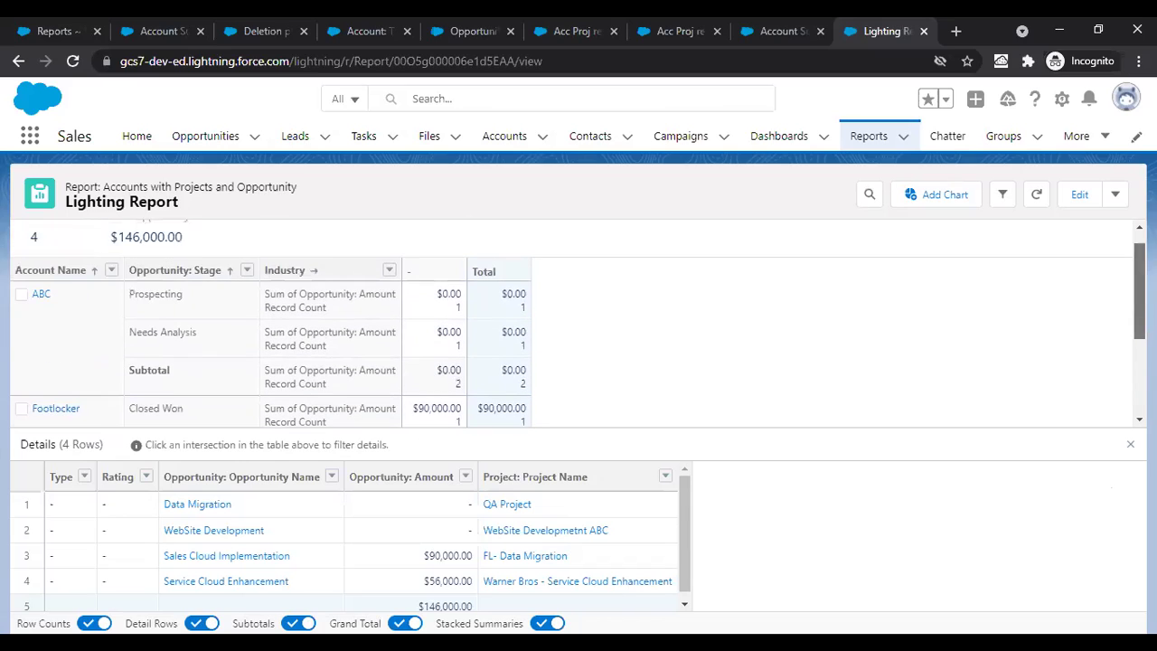
mouse_move(1138, 290)
left_mouse_down()
mouse_move(1139, 308)
mouse_move(1138, 278)
left_mouse_up()
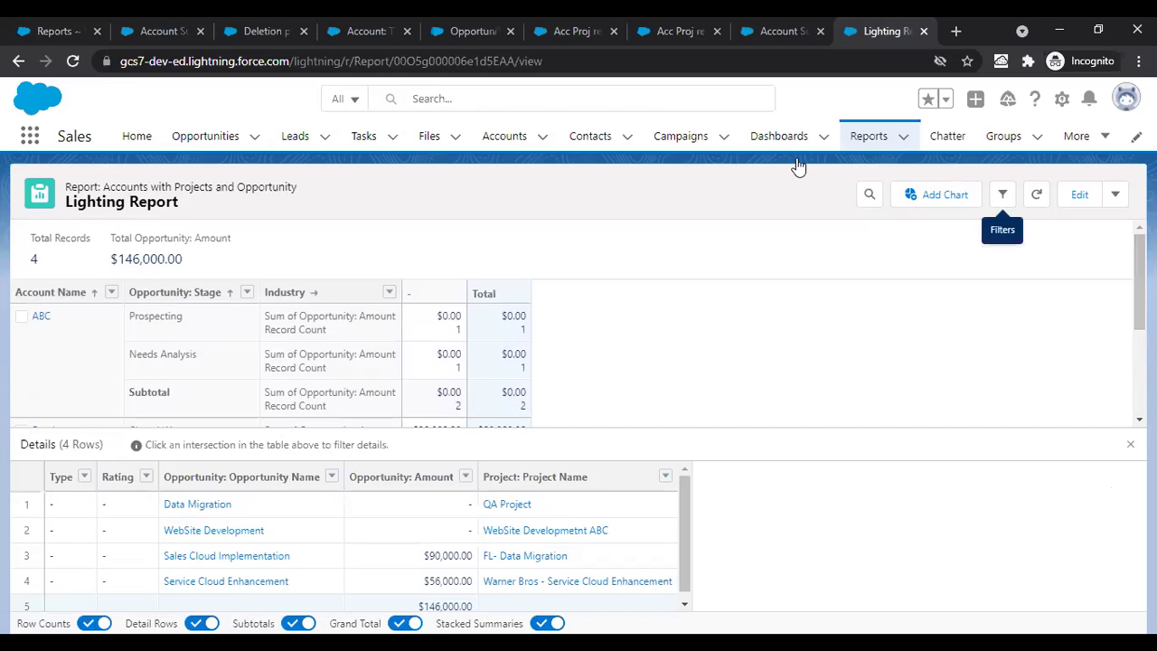
Step: Reopen Lighting Report for editing, remove the Industry column group and refresh the preview
left_click(1080, 200)
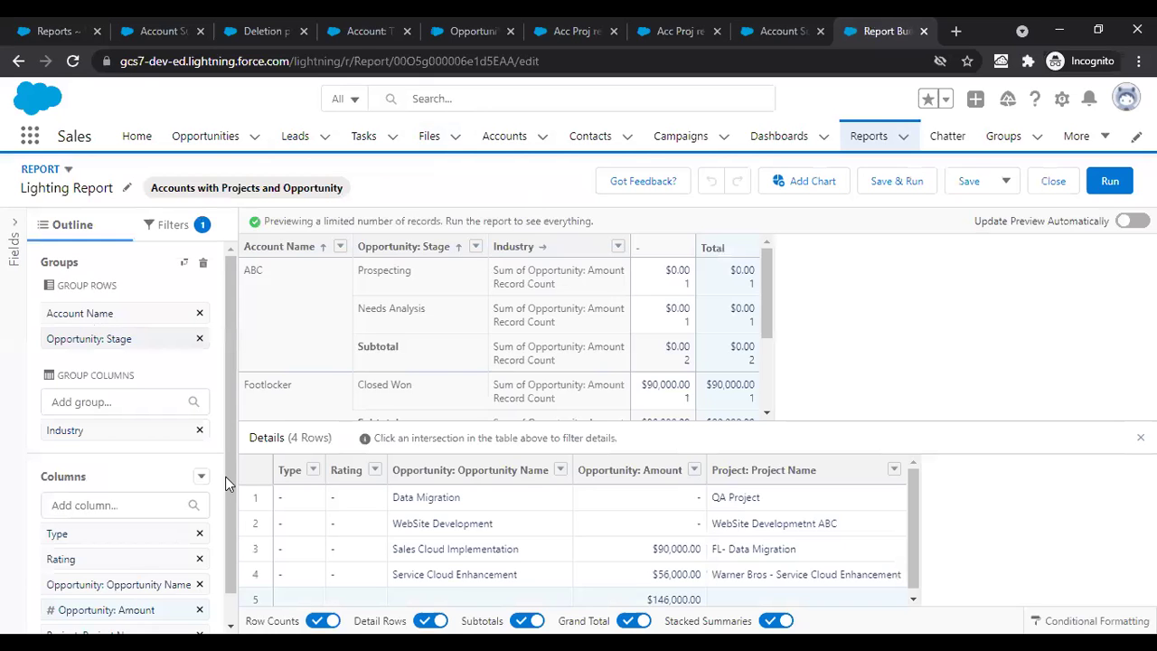
left_click(199, 430)
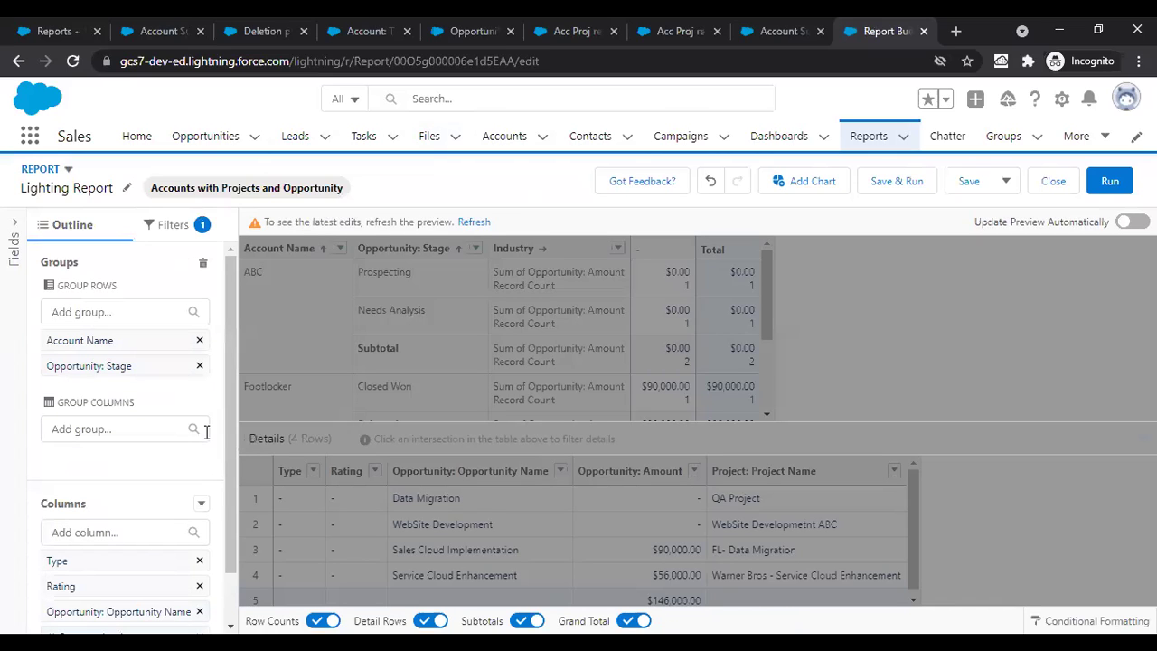
left_click(459, 223)
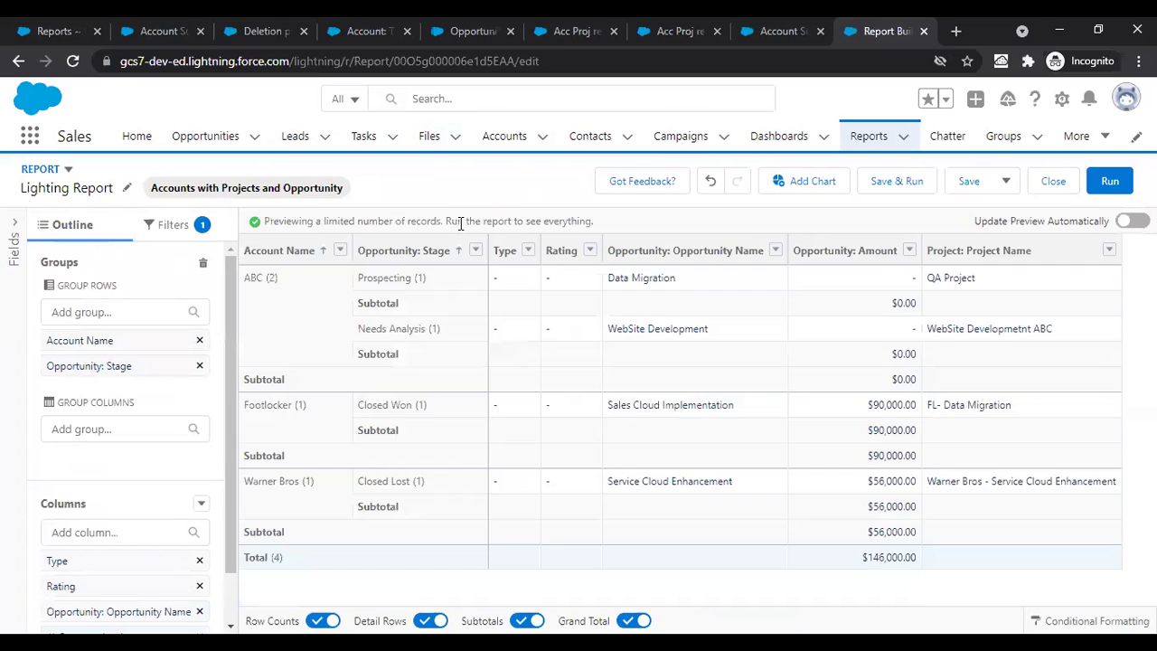
Step: Replace the Opportunity: Stage row group with an Opportunity: Stage column group and run Lighting Report
left_click(199, 365)
left_click(149, 407)
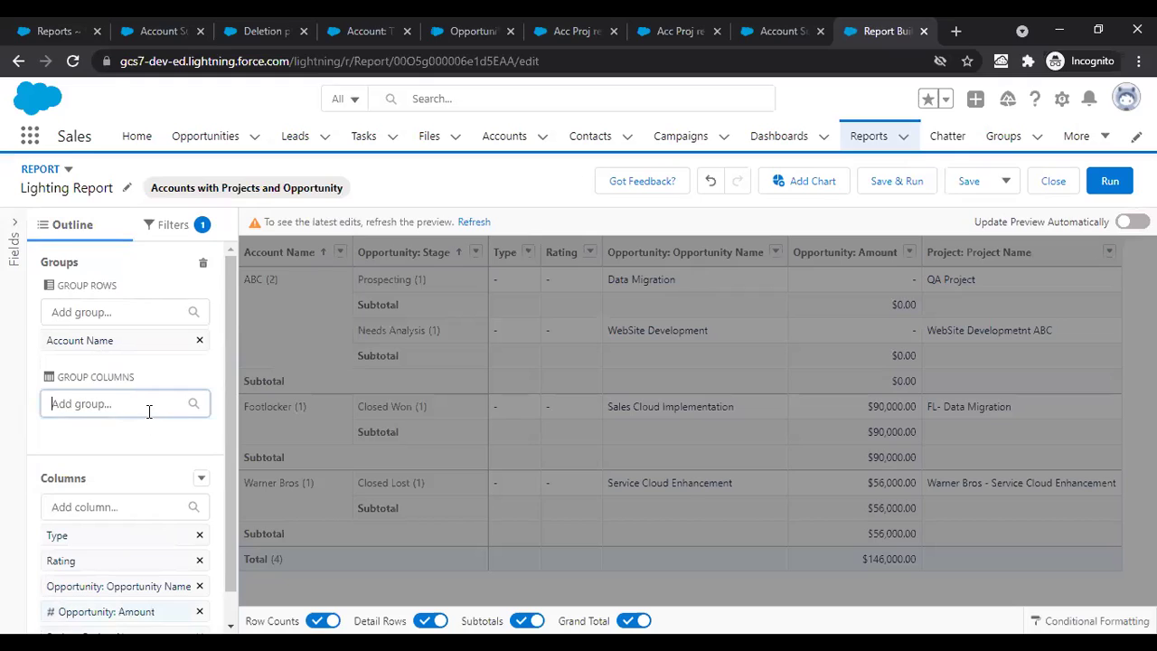
type("tsga")
key("BackSpace")
key("BackSpace")
key("BackSpace")
key("BackSpace")
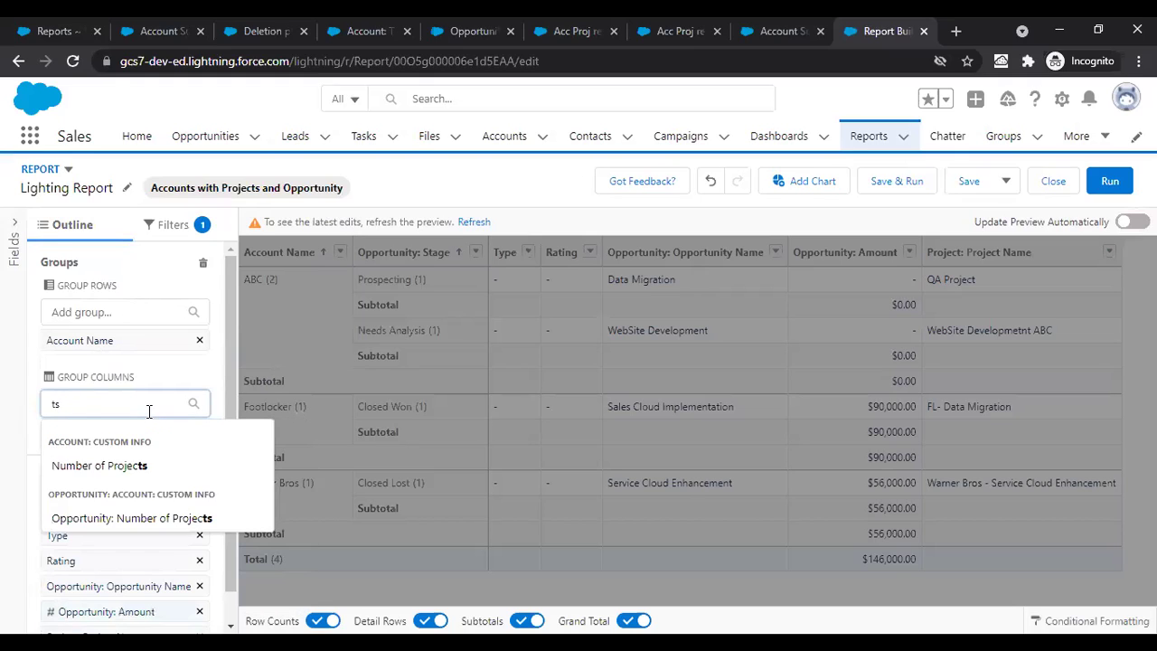
type("stage")
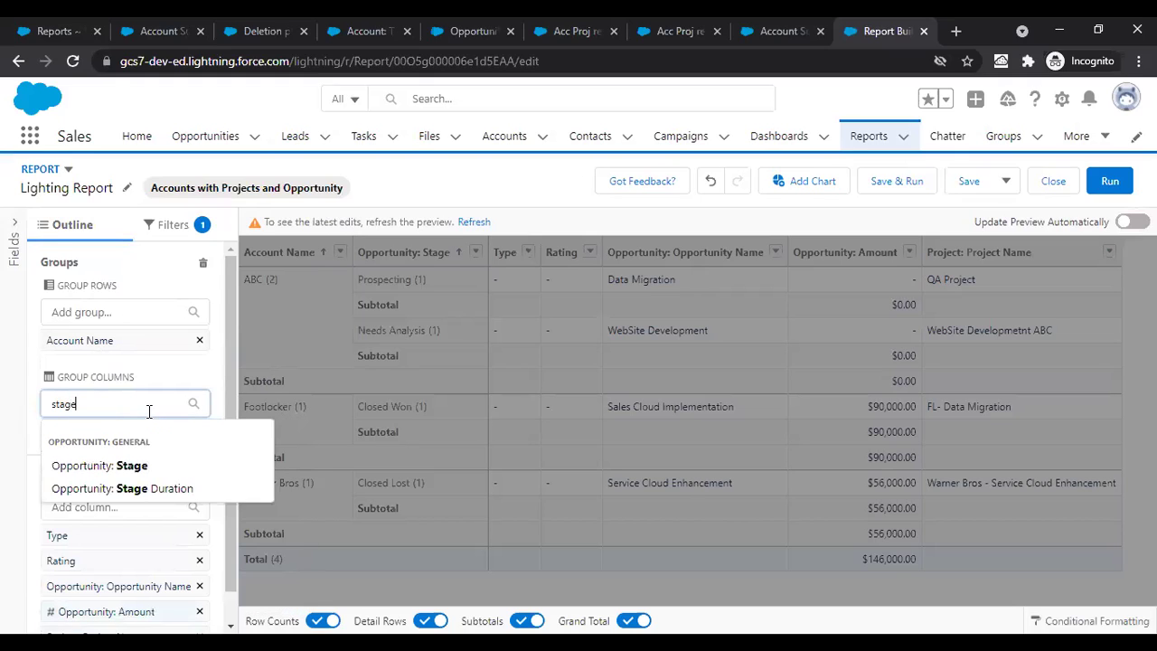
left_click(170, 470)
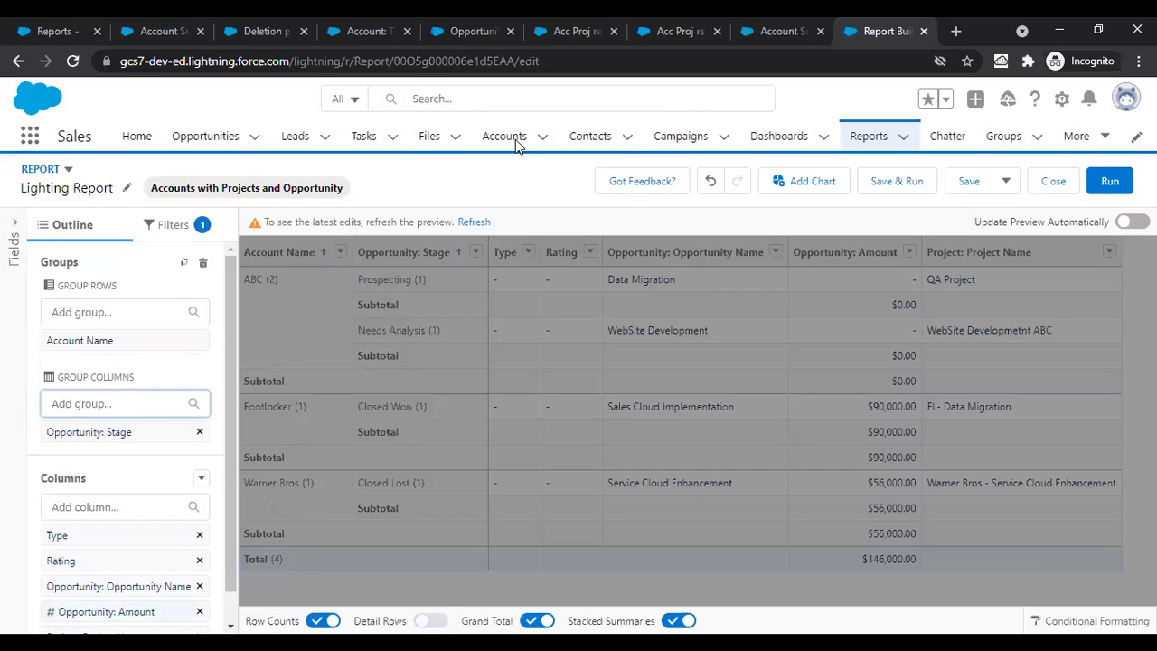
left_click(1109, 181)
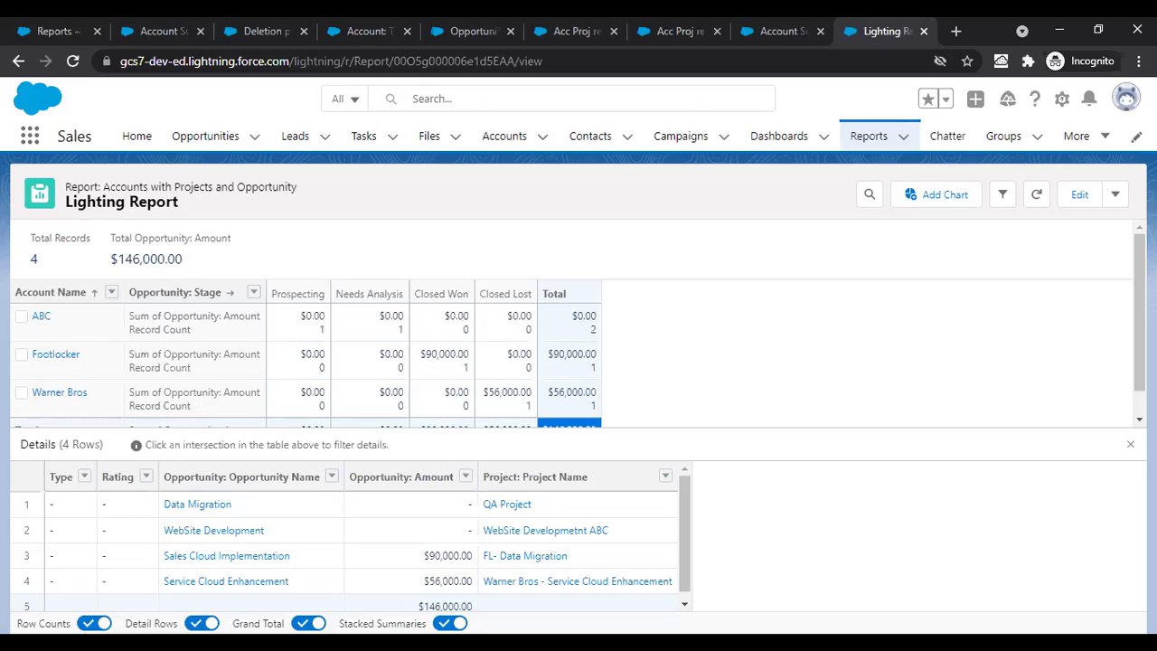
scroll(578, 327, "down", 1)
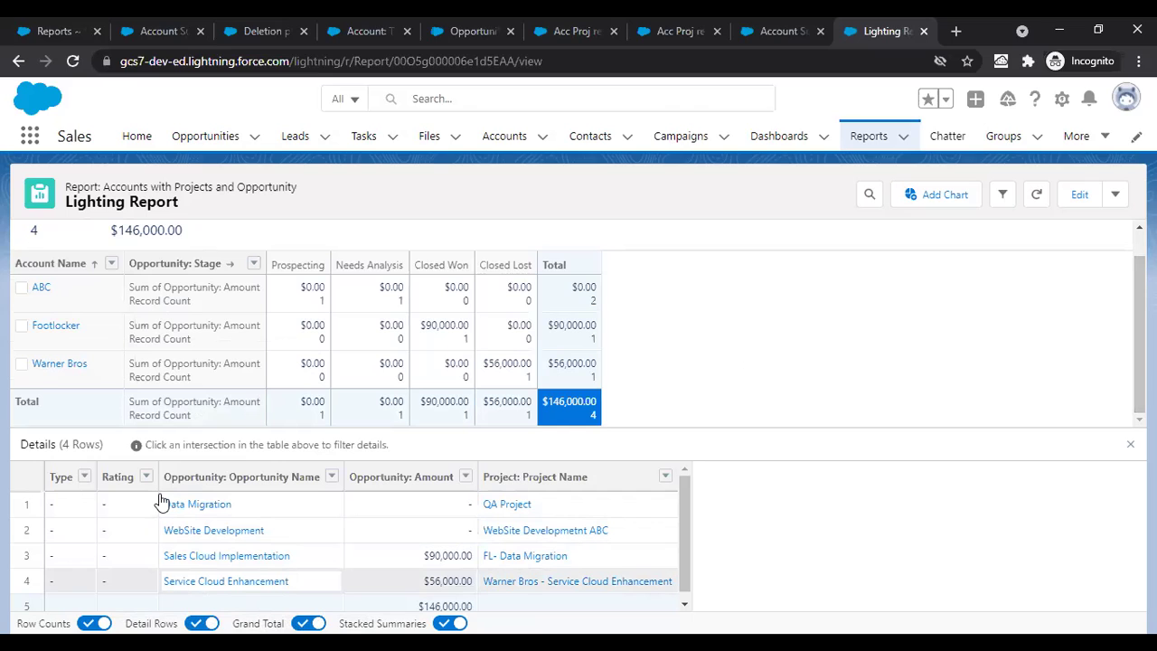
Step: Switch to the Opportunity report in Salesforce Classic, examine its Stage by Industry matrix, and hide the details
left_click(460, 23)
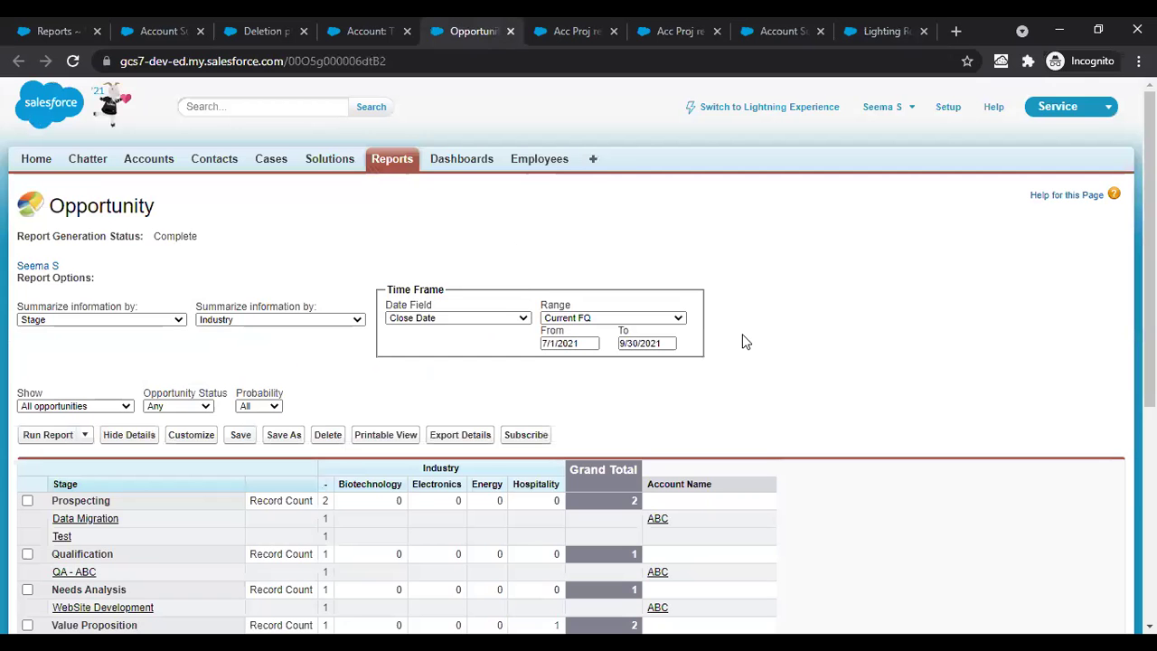
left_click_drag(1150, 244, 1150, 386)
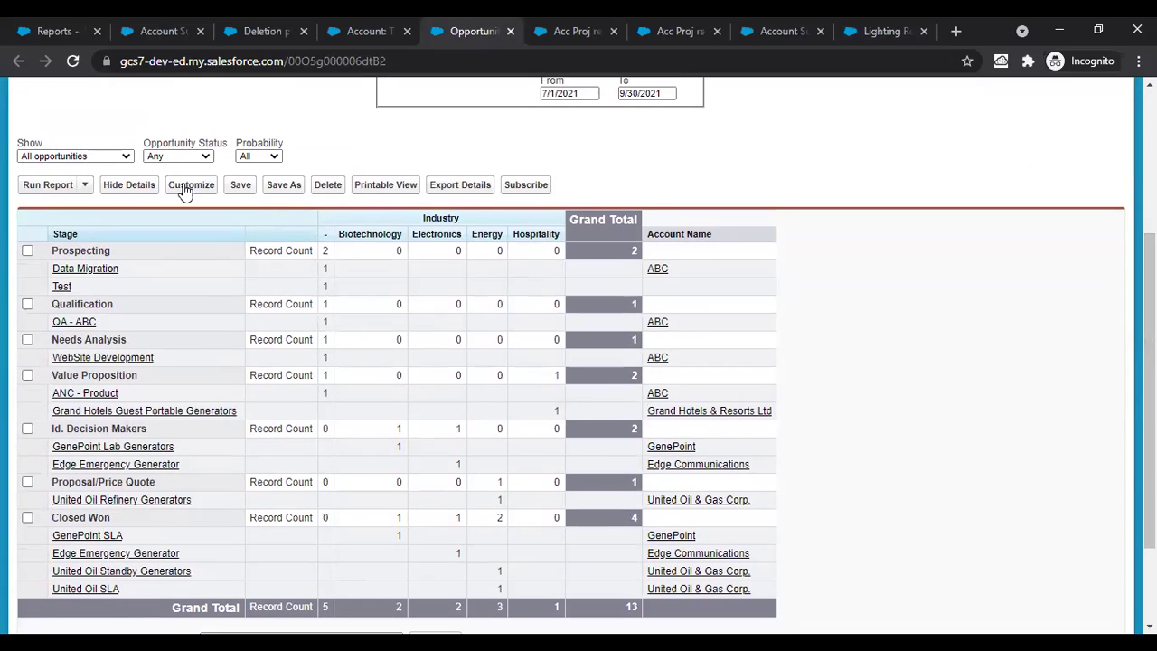
left_click(145, 185)
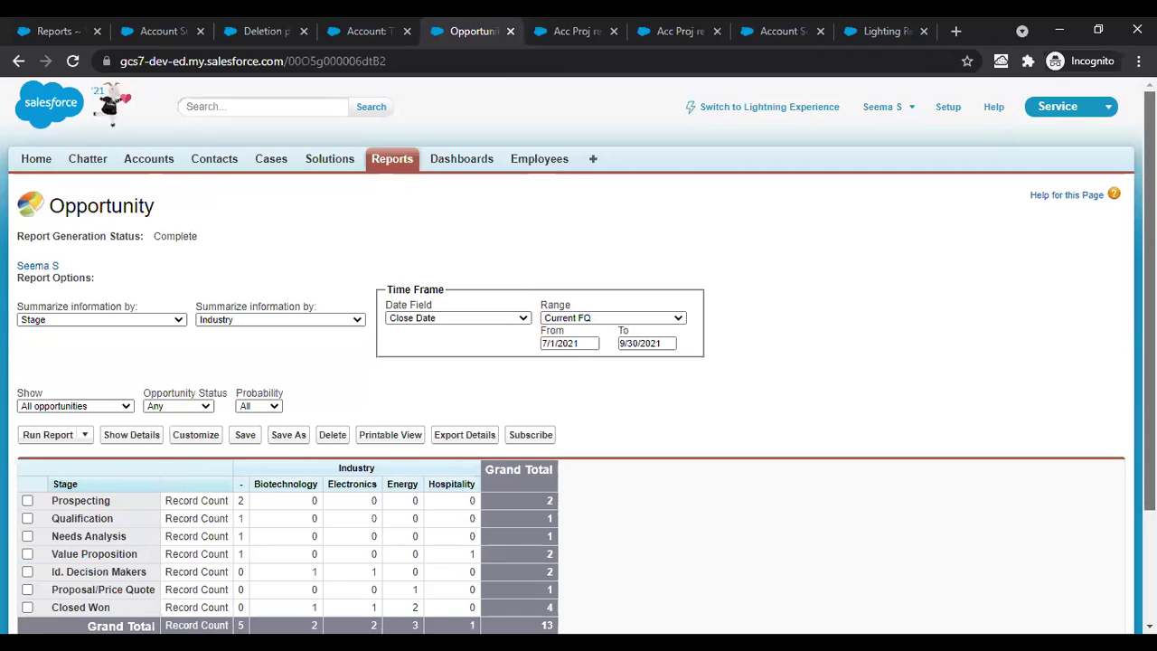
scroll(1115, 500, "down", 2)
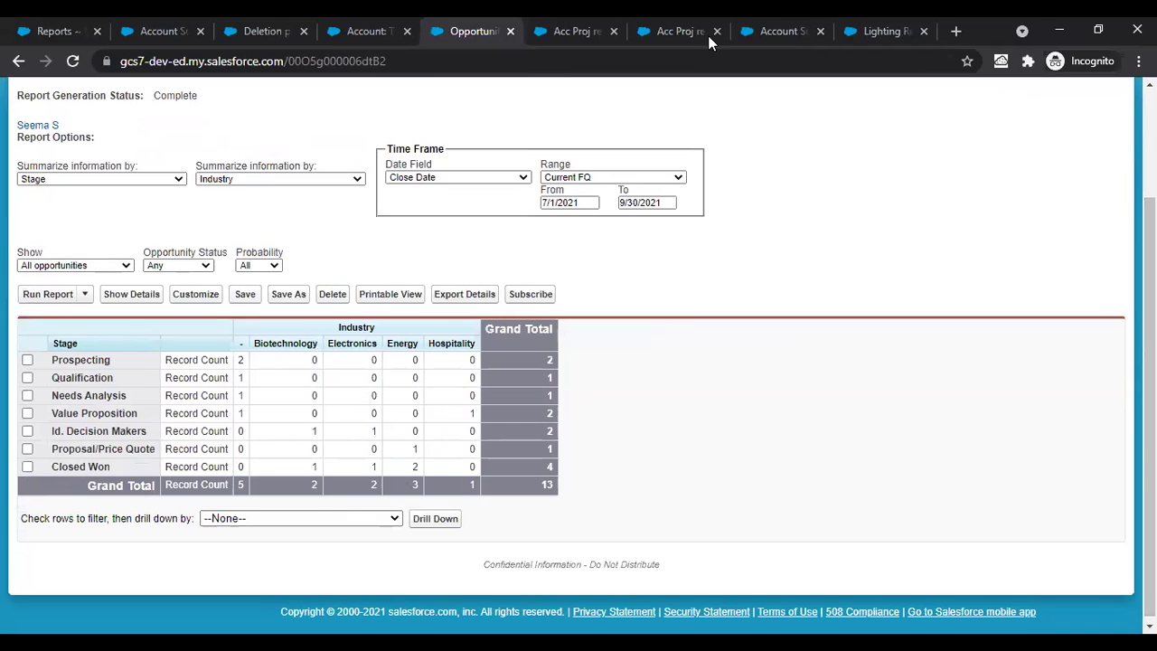
Step: Compare the Lighting Report matrix with the Classic Opportunity report, and show the Opportunity report's details again
left_click(867, 20)
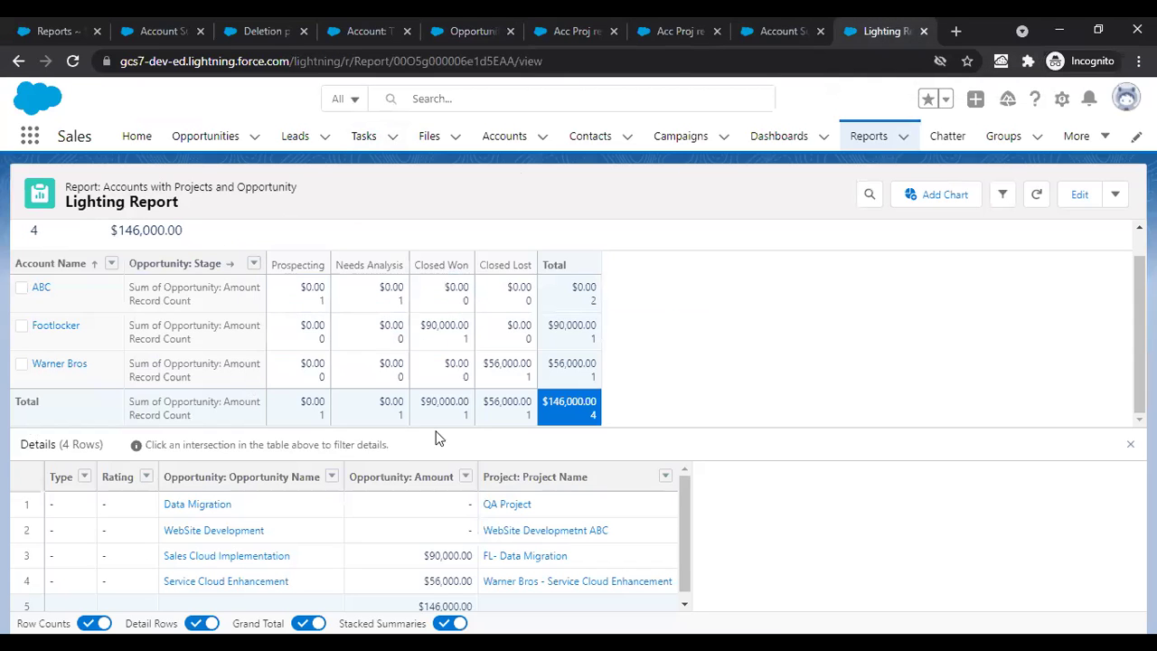
left_click(598, 27)
left_click(471, 19)
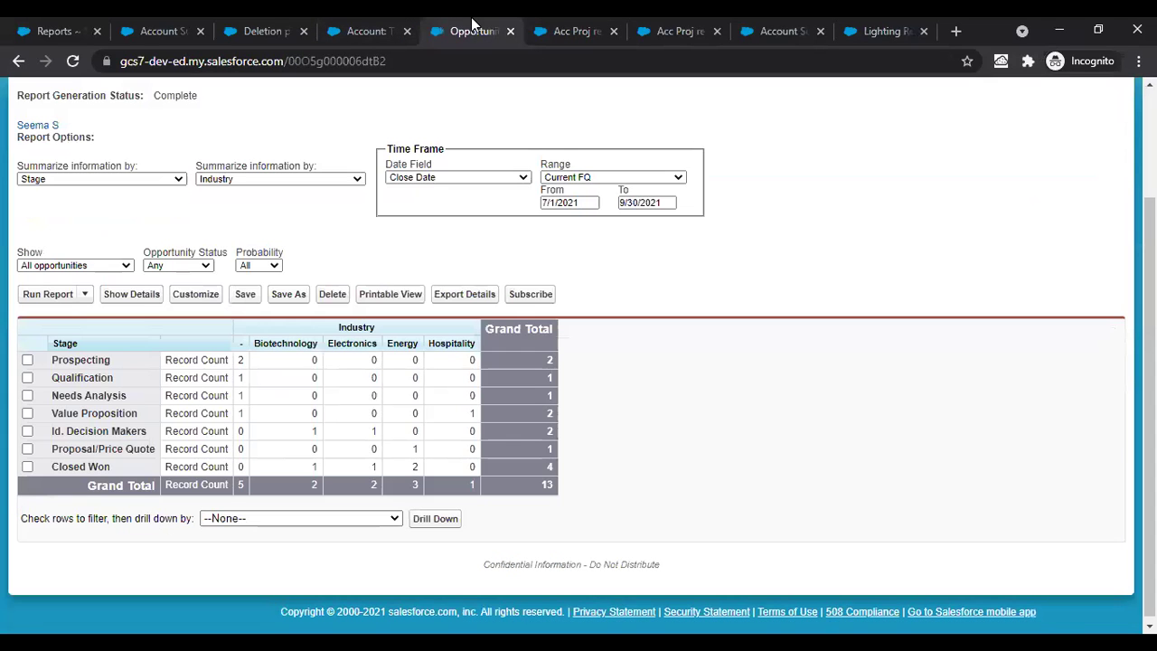
left_click(131, 296)
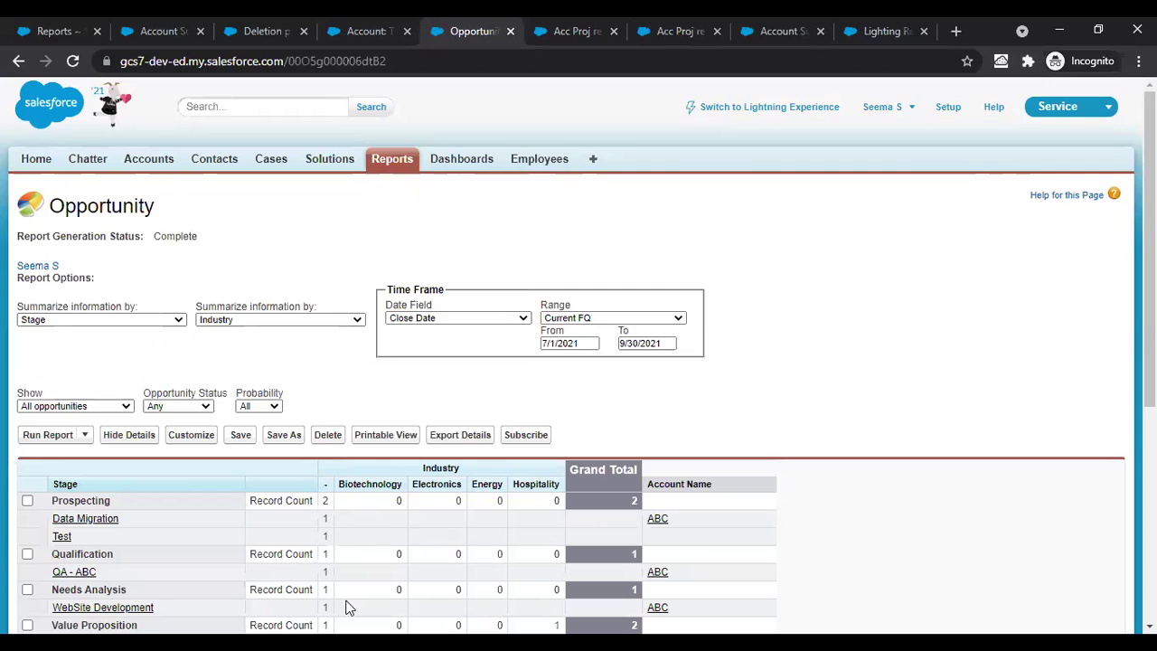
Step: Find the Account Summary report in Salesforce Classic and examine its records grouped by Industry and Rating
left_click(925, 24)
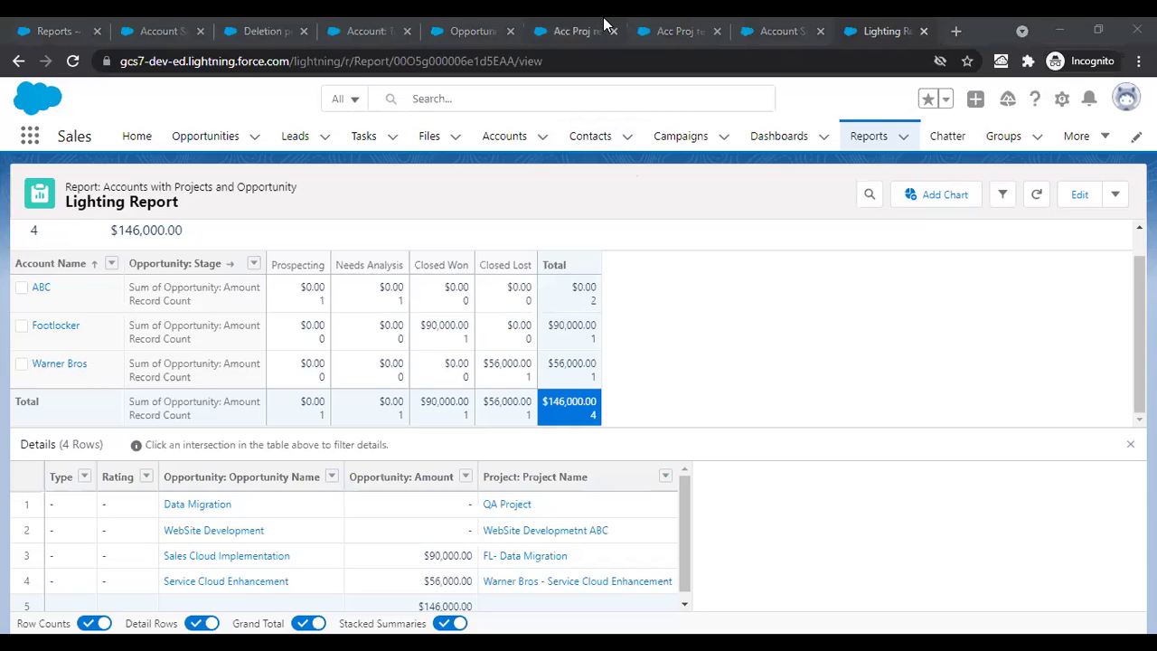
left_click(459, 27)
left_click(366, 29)
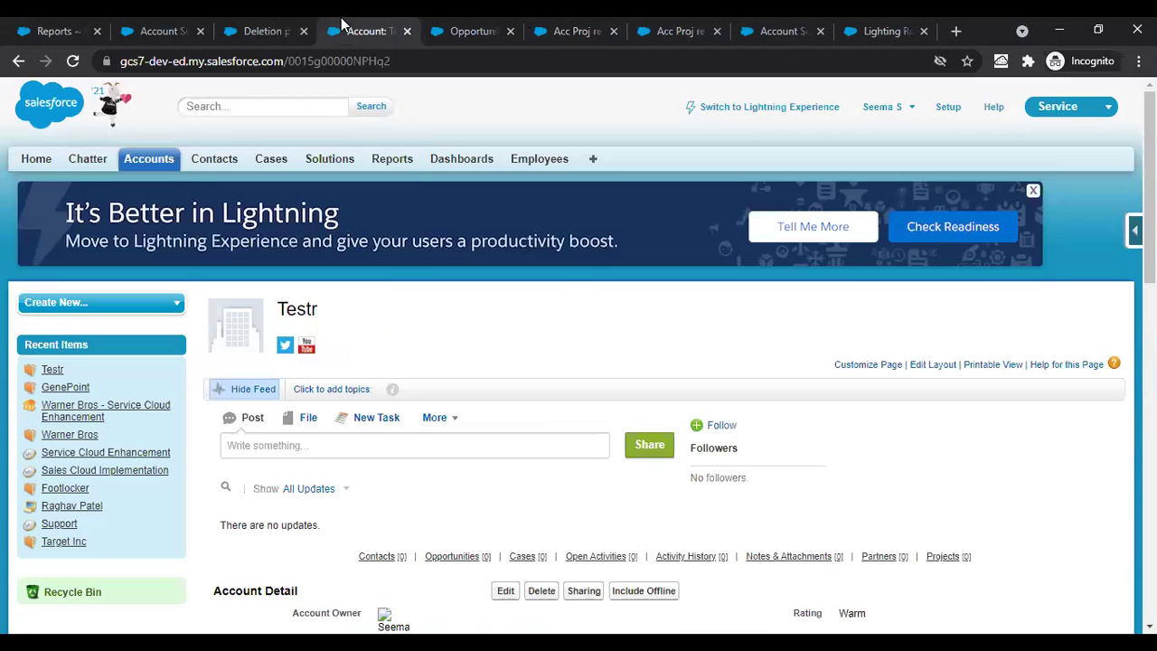
left_click(452, 27)
left_click(641, 27)
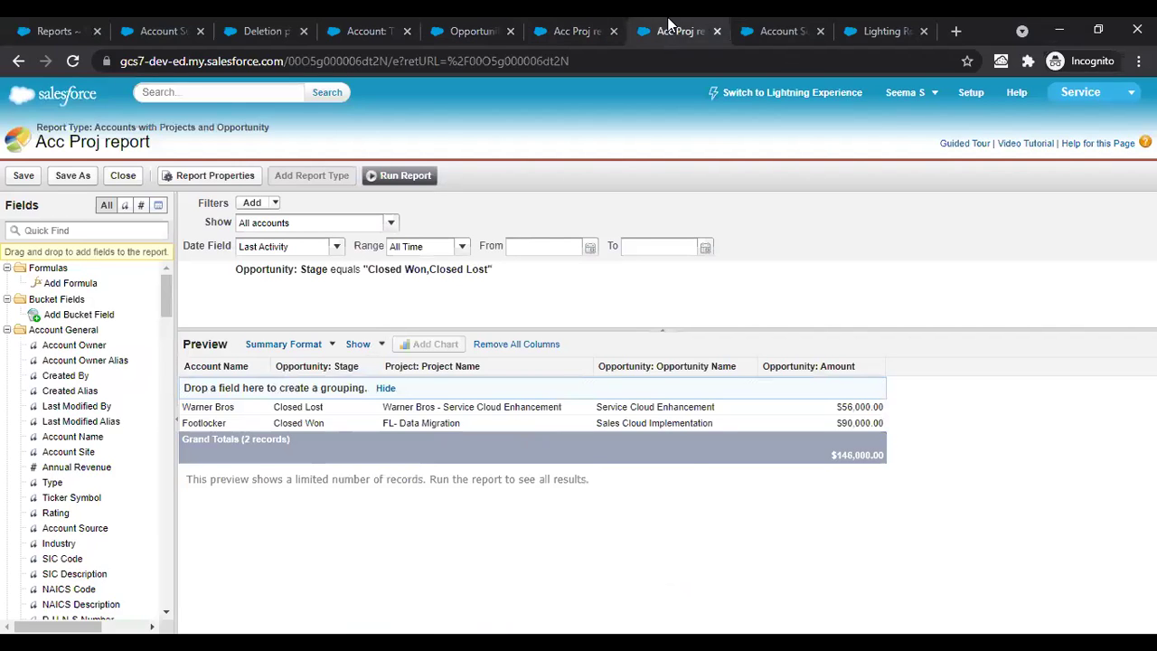
left_click(740, 17)
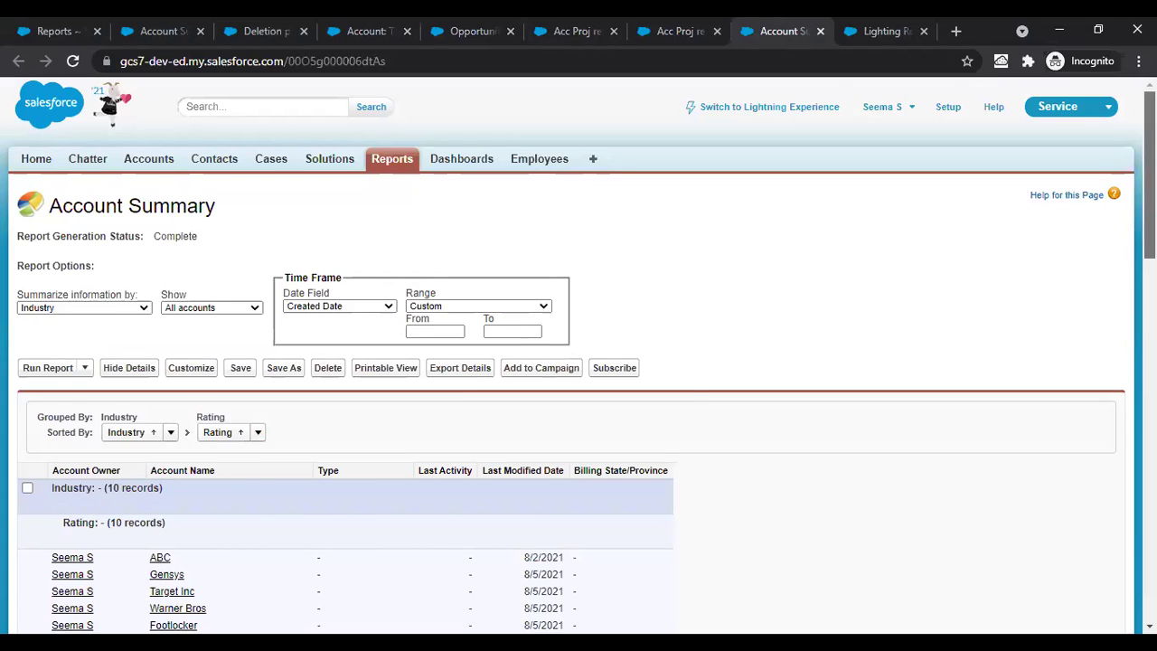
scroll(41, 256, "down", 3)
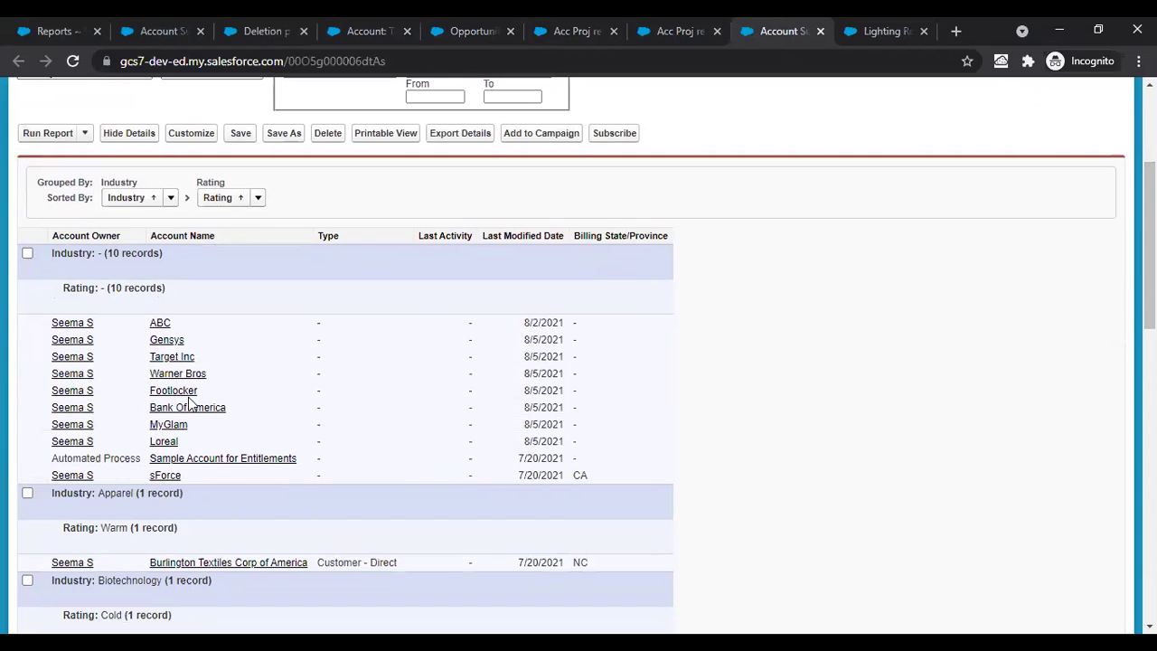
left_click_drag(1149, 246, 1148, 441)
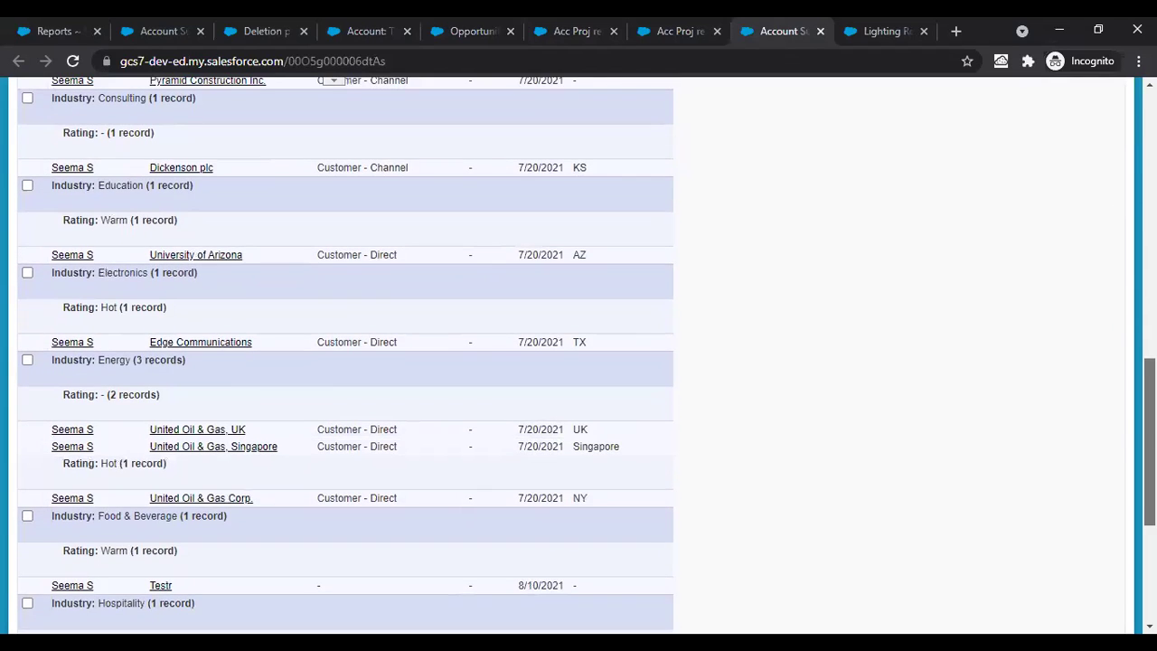
Step: Switch back to the Opportunity report in Salesforce Classic, find its Stage by Industry matrix, and hide the details
double_click(117, 362)
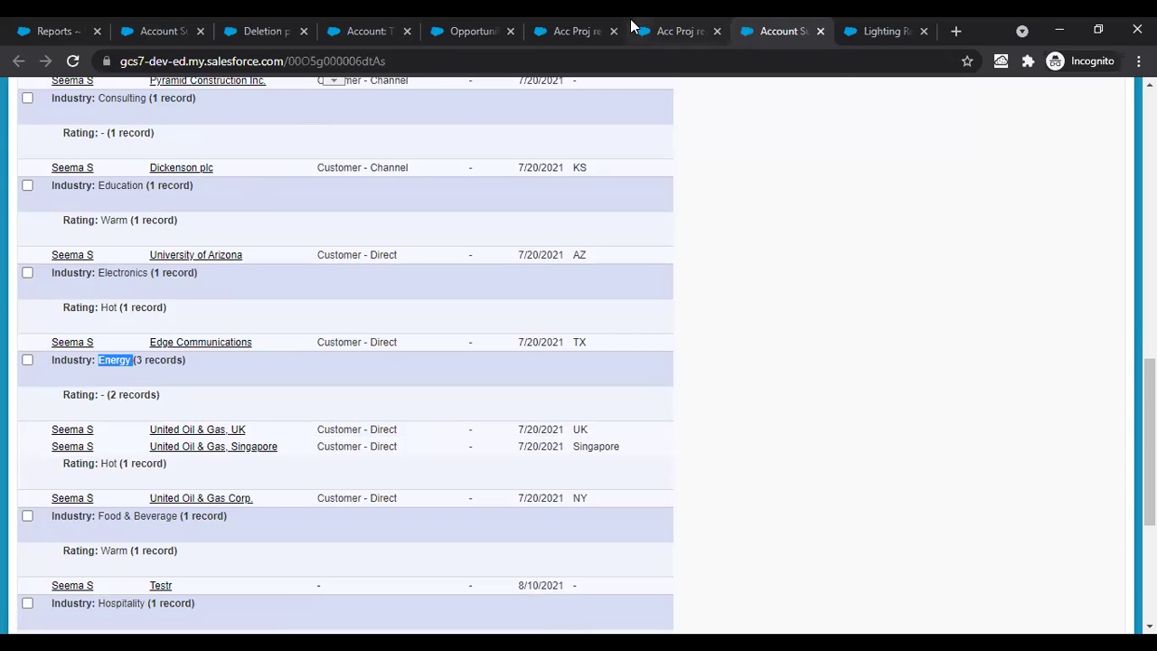
left_click(670, 27)
left_click(585, 27)
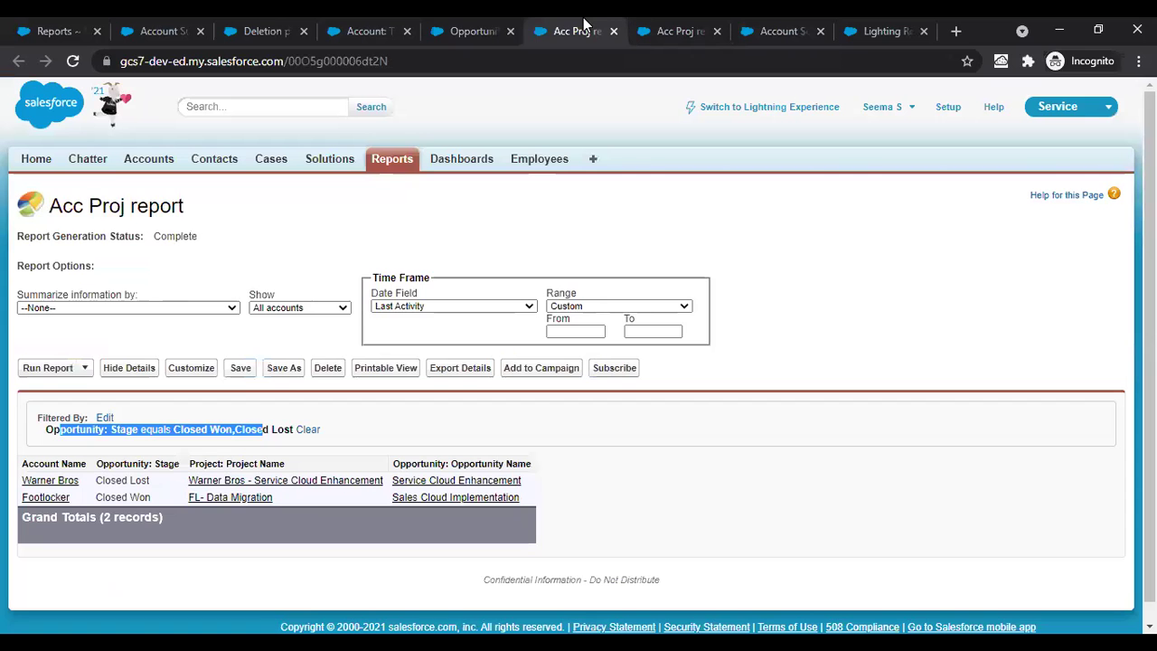
left_click(479, 31)
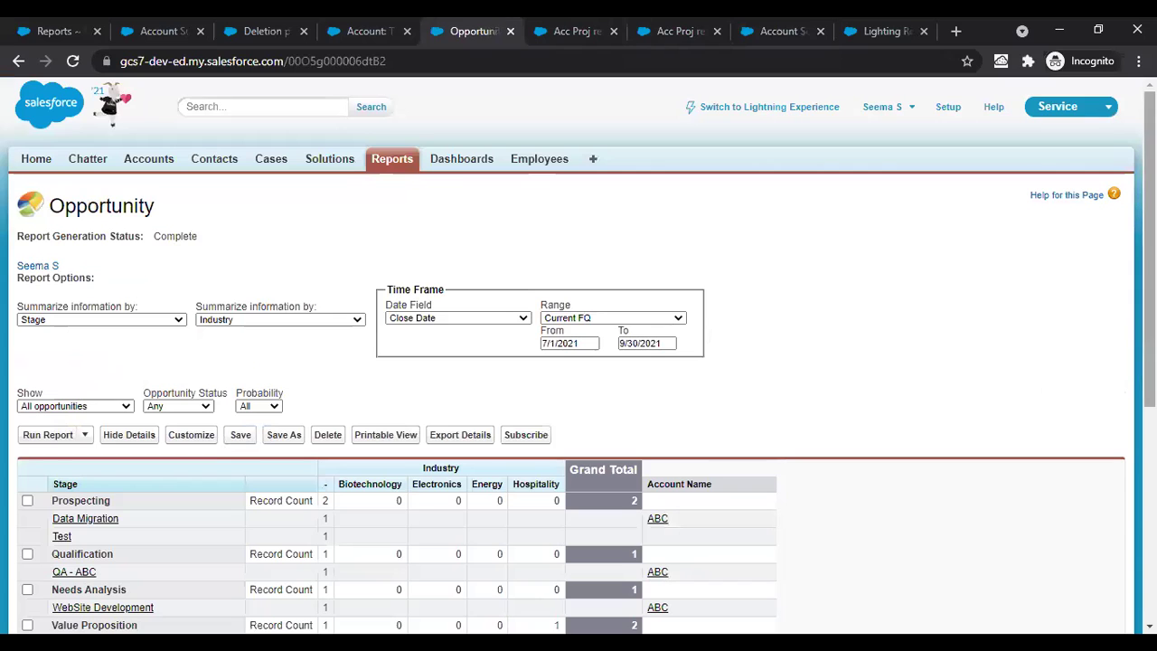
scroll(412, 172, "down", 3)
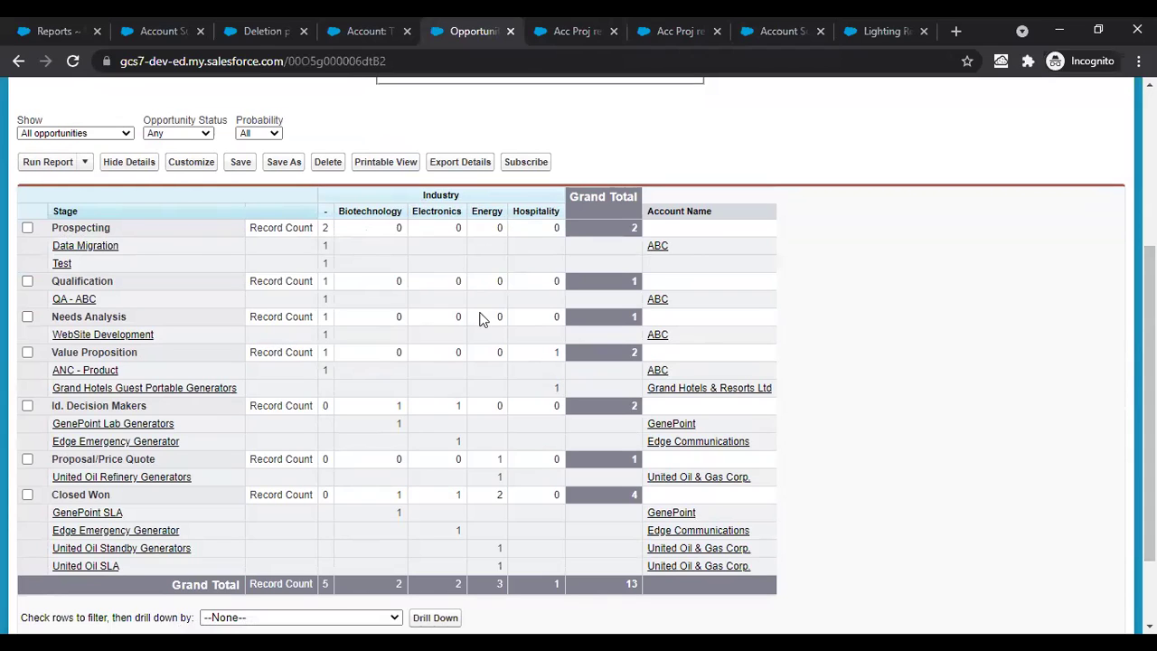
left_click(132, 162)
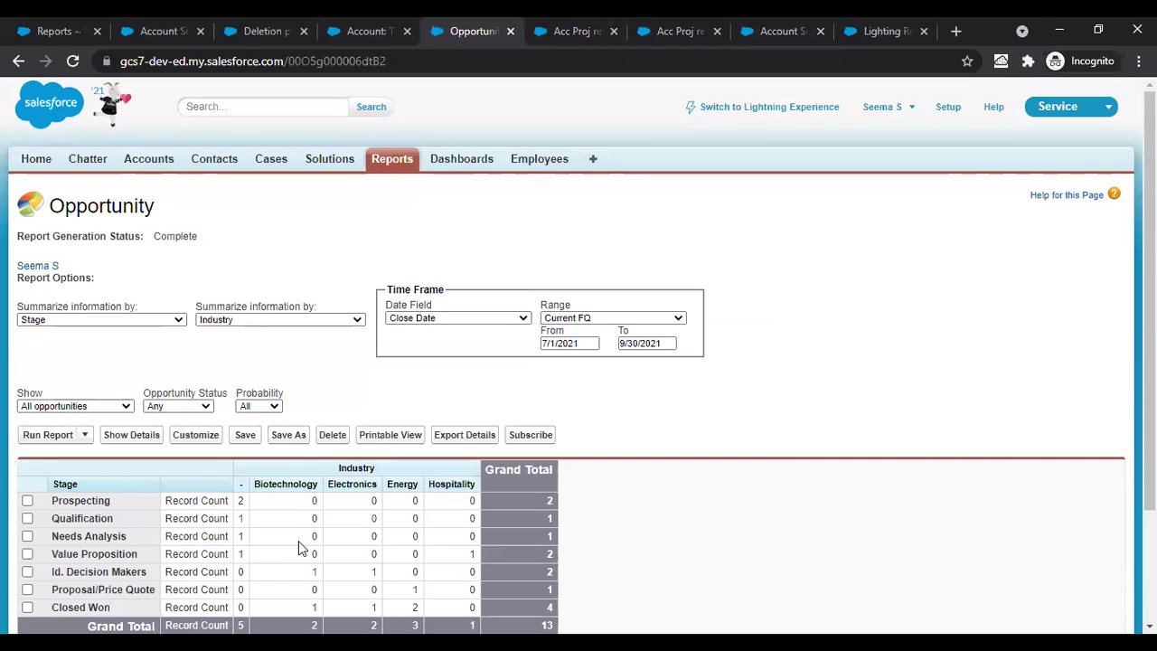
Step: Examine the record counts for the Prospecting and Proposal/Price Quote stages across the industry columns in the Opportunity matrix
double_click(81, 499)
double_click(242, 500)
double_click(74, 499)
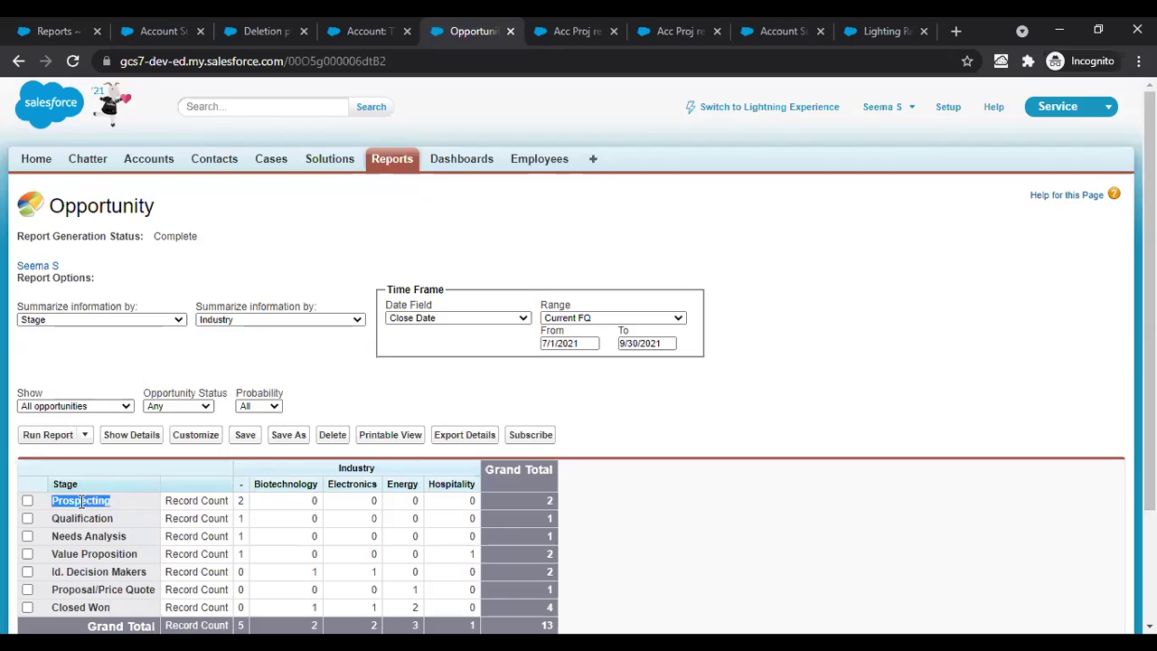
double_click(242, 501)
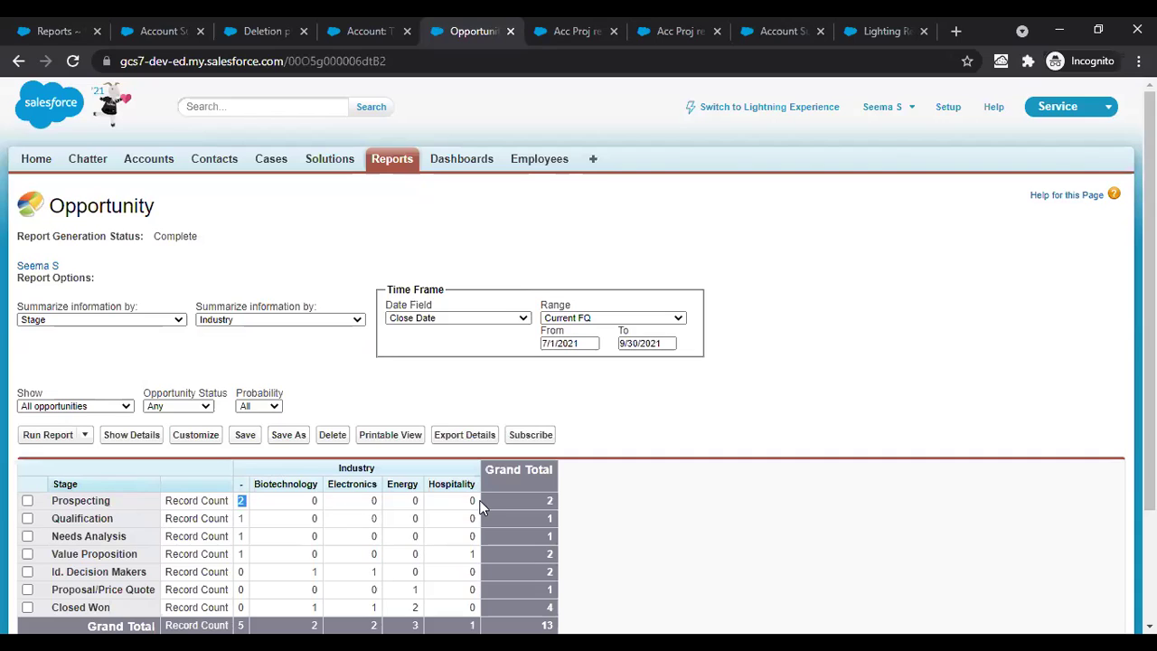
triple_click(77, 588)
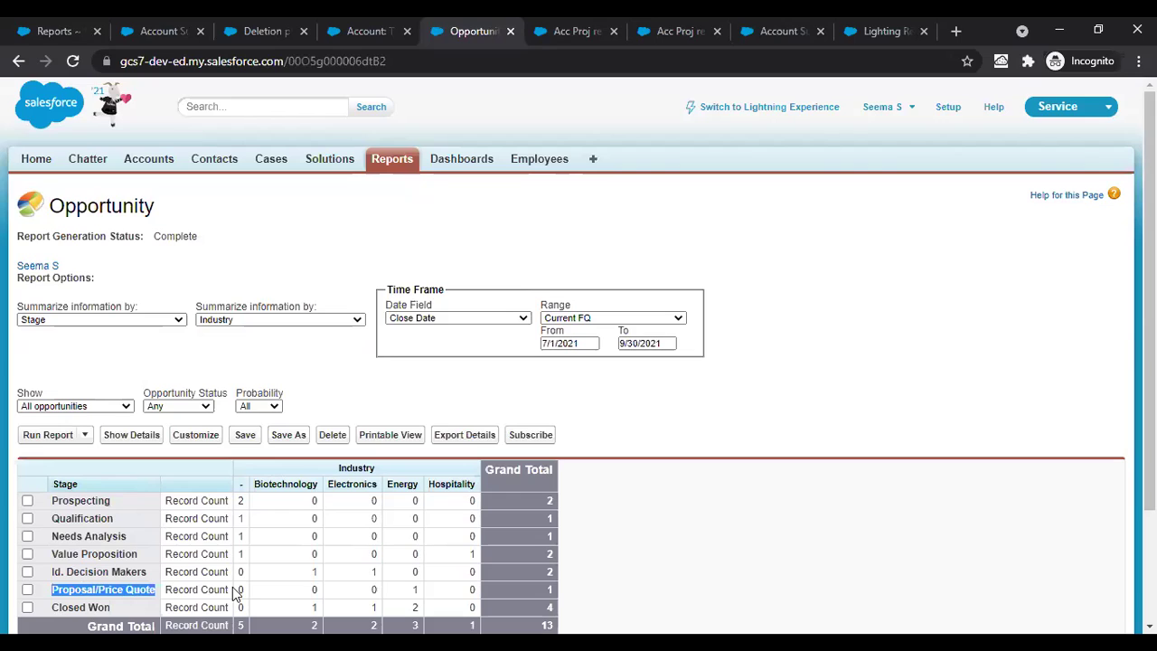
double_click(414, 589)
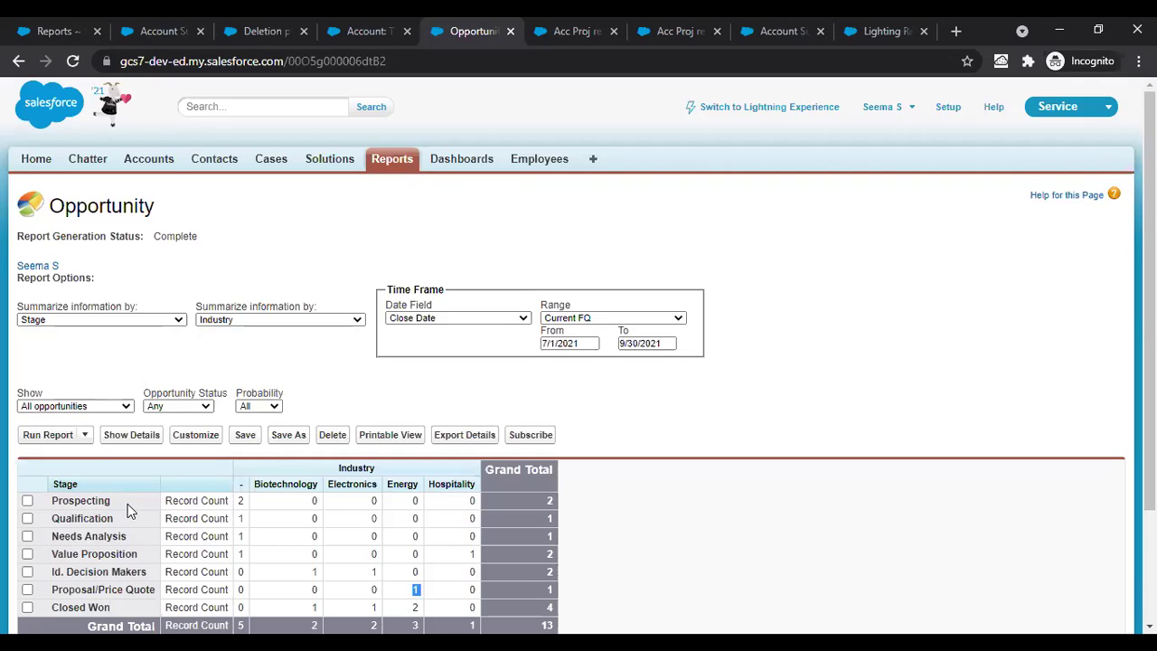
Step: Open Lighting Report for editing in Lightning Experience, then return to the reports list and start a new report of type Accounts
left_click(865, 24)
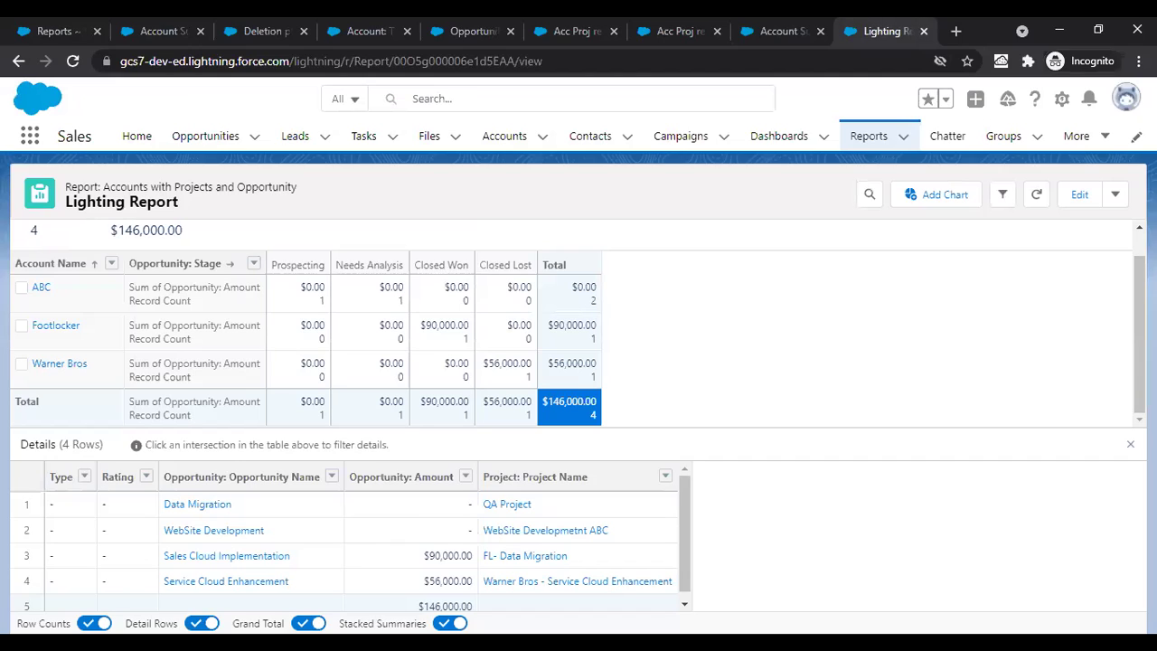
left_click(1077, 195)
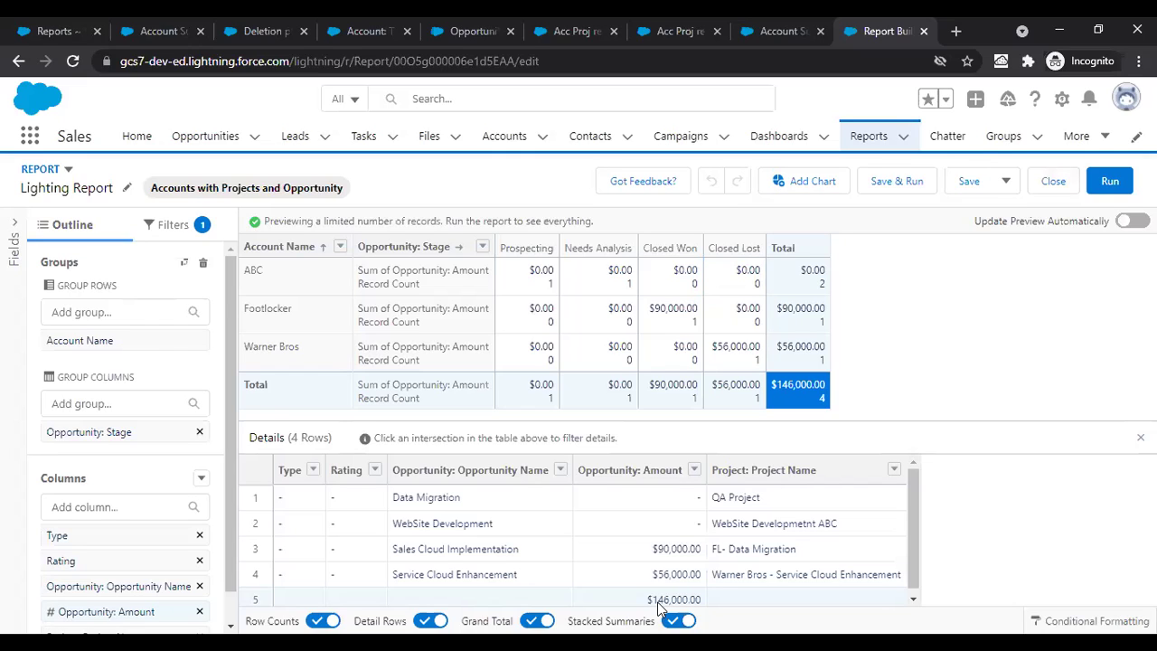
key("alt+Tab")
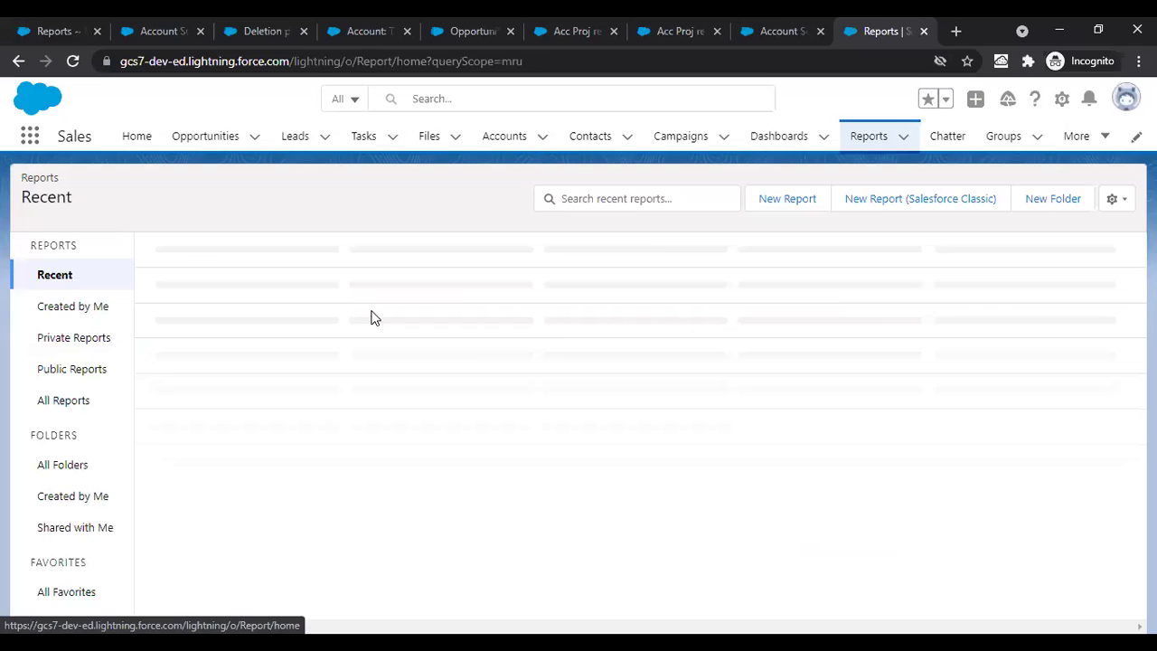
left_click(786, 199)
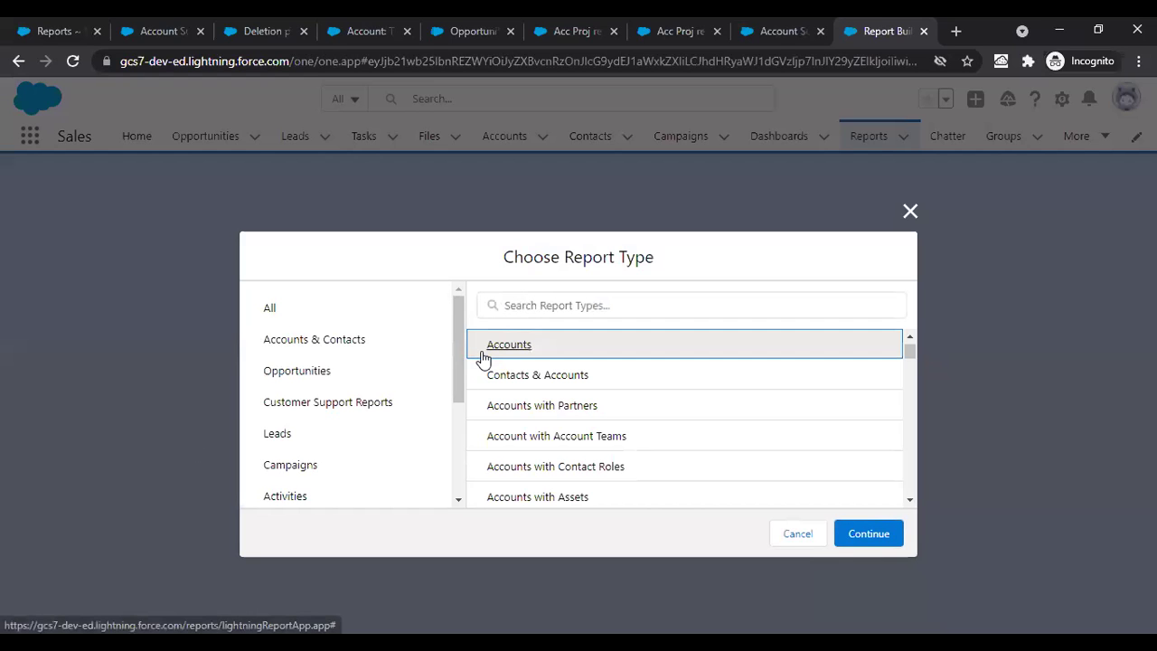
left_click(868, 533)
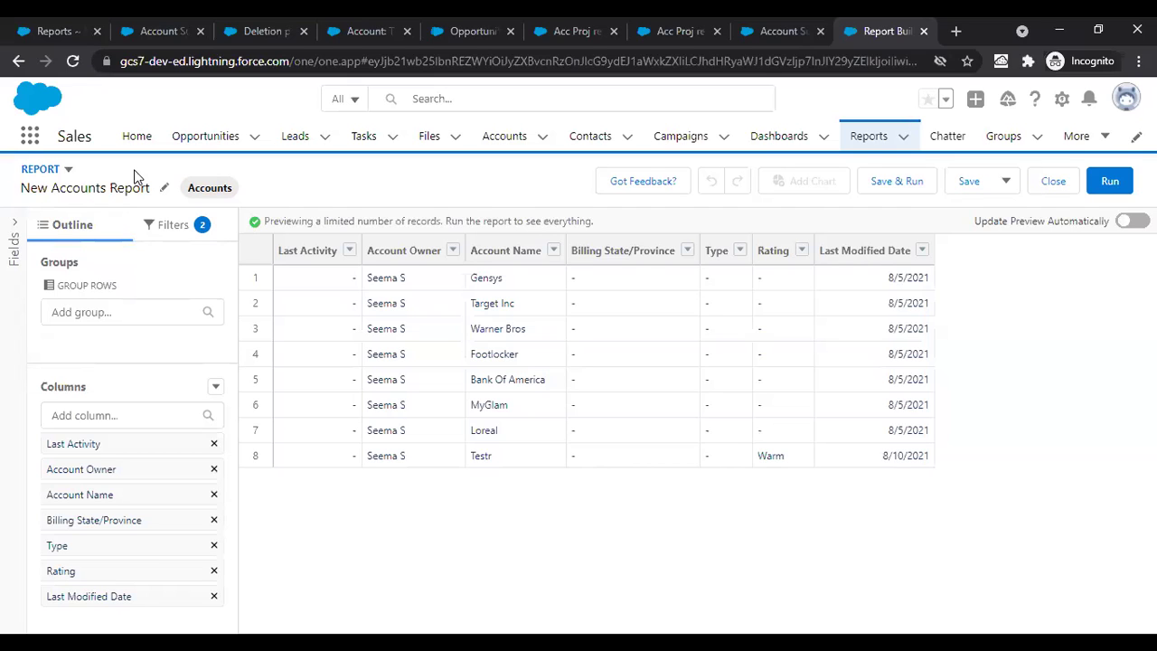
left_click(587, 27)
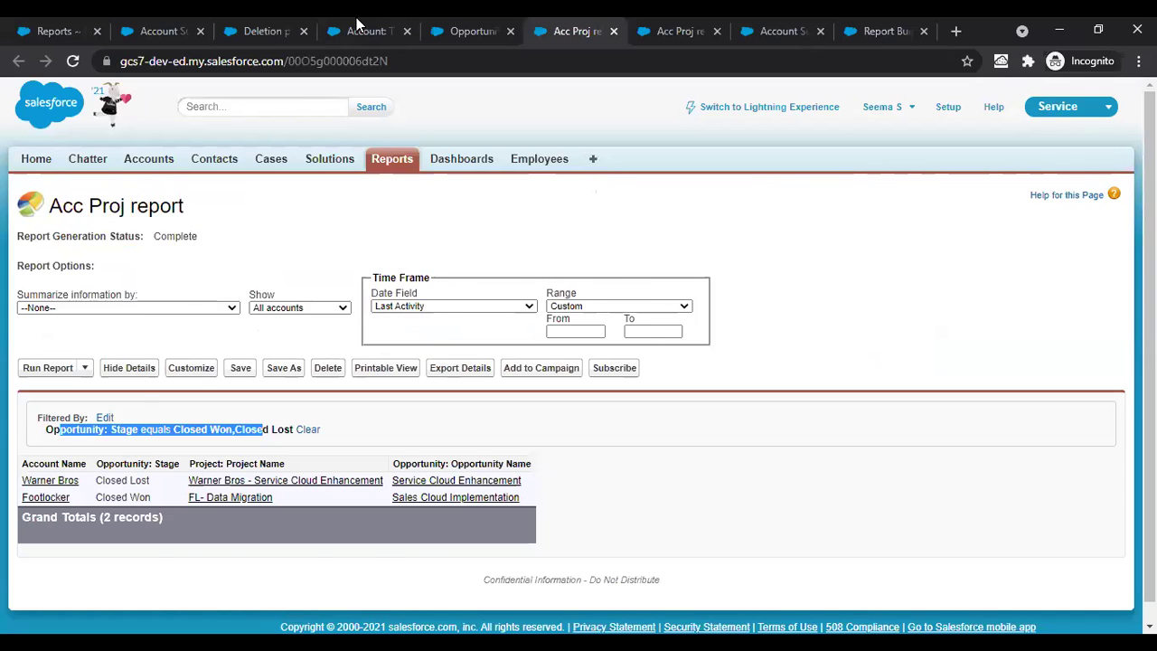
left_click(452, 31)
left_click(358, 27)
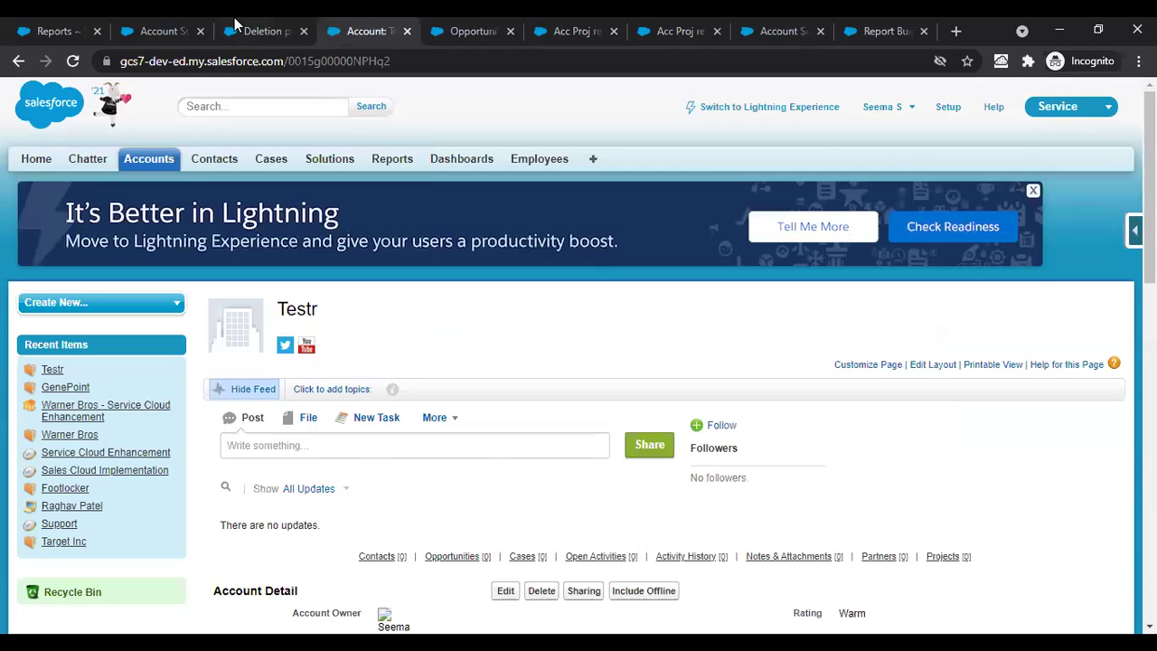
left_click(237, 27)
left_click(870, 33)
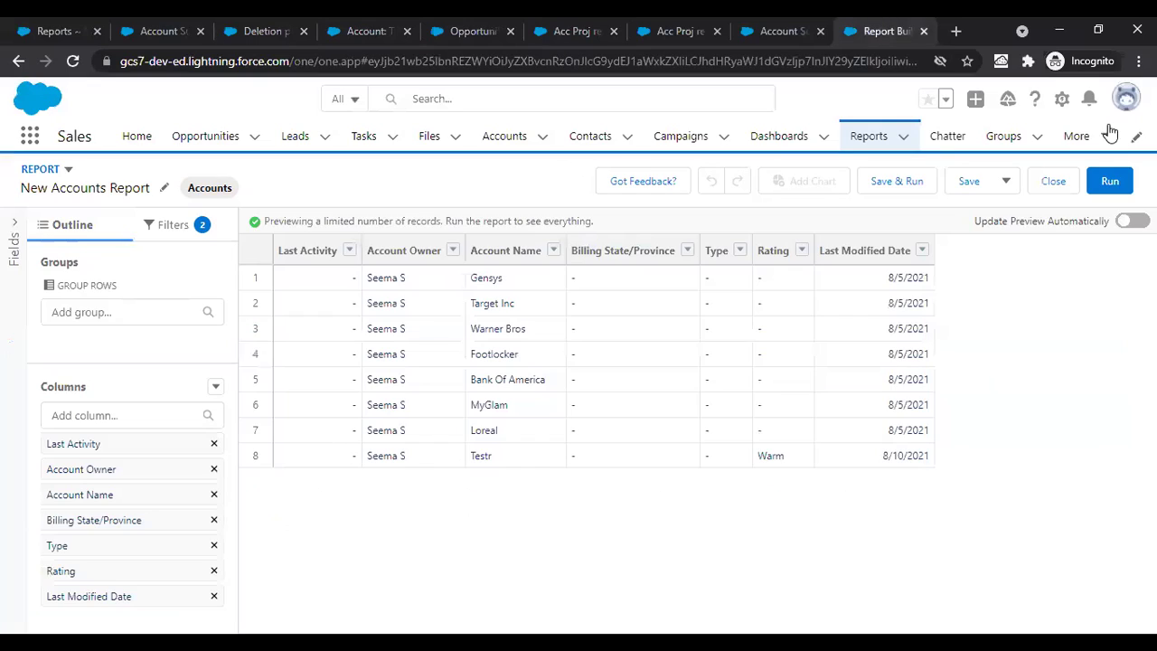
Step: Open Setup, search it for "report", and go to the Report Types page
left_click(1064, 100)
left_click(1024, 144)
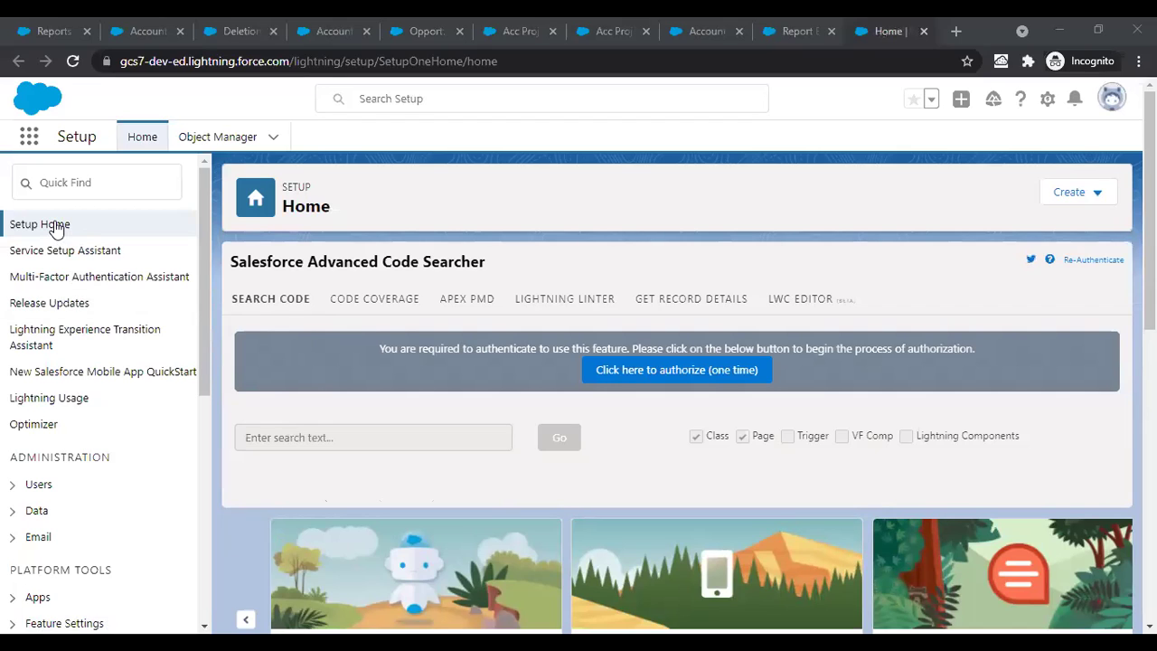
left_click(55, 184)
type("re")
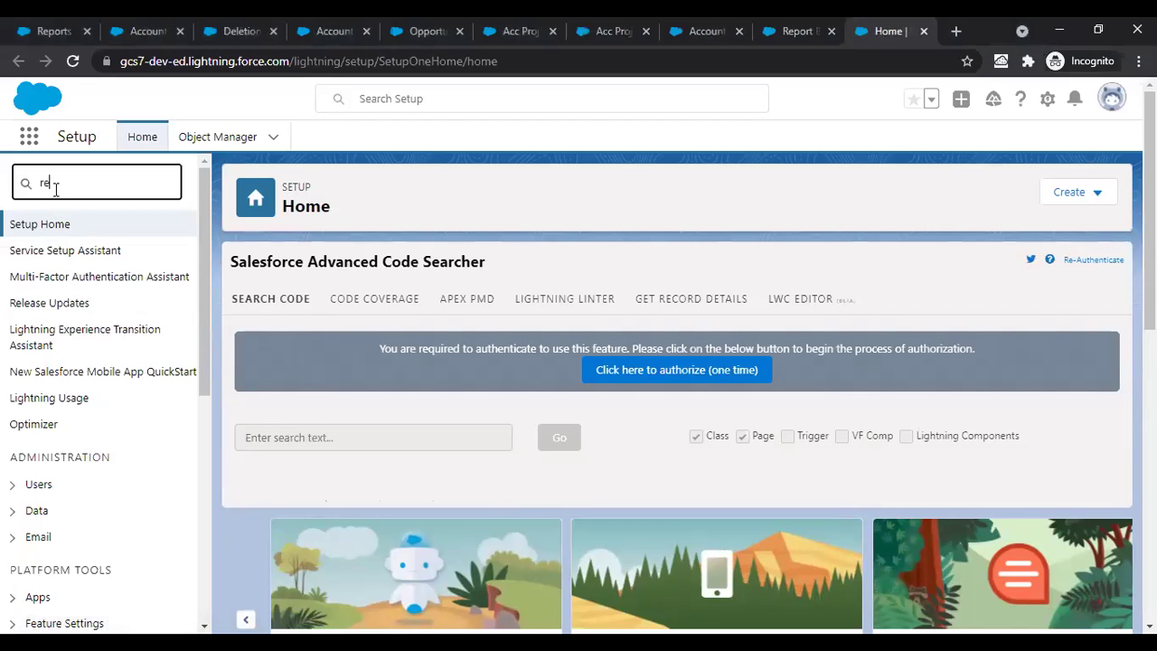
type("port")
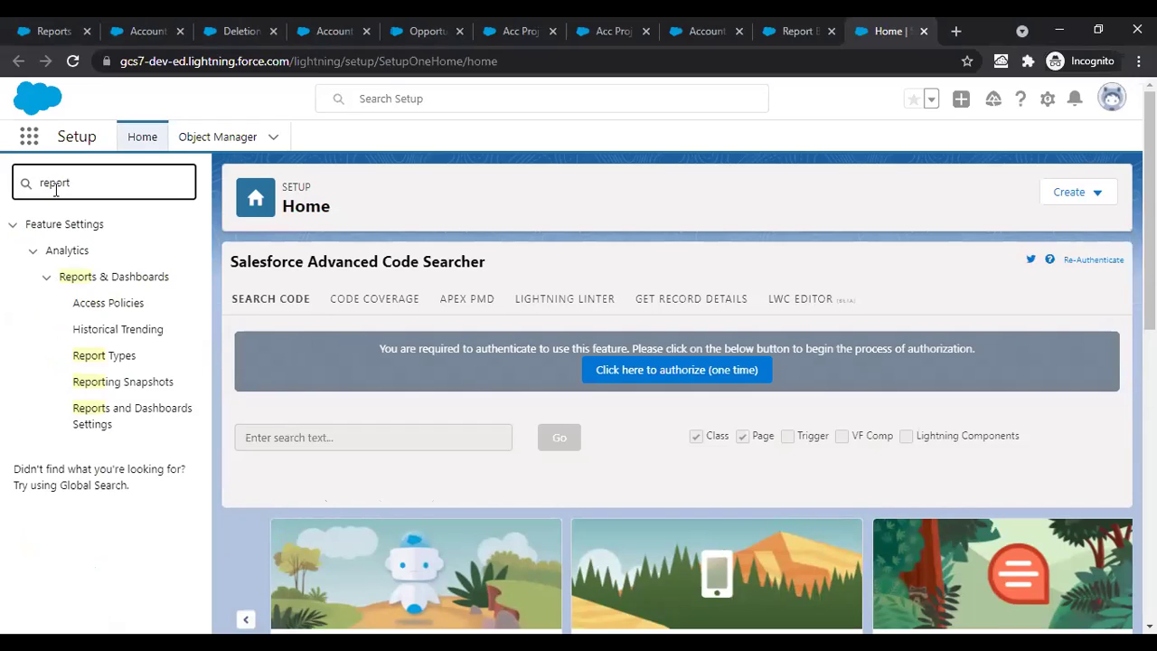
left_click(109, 360)
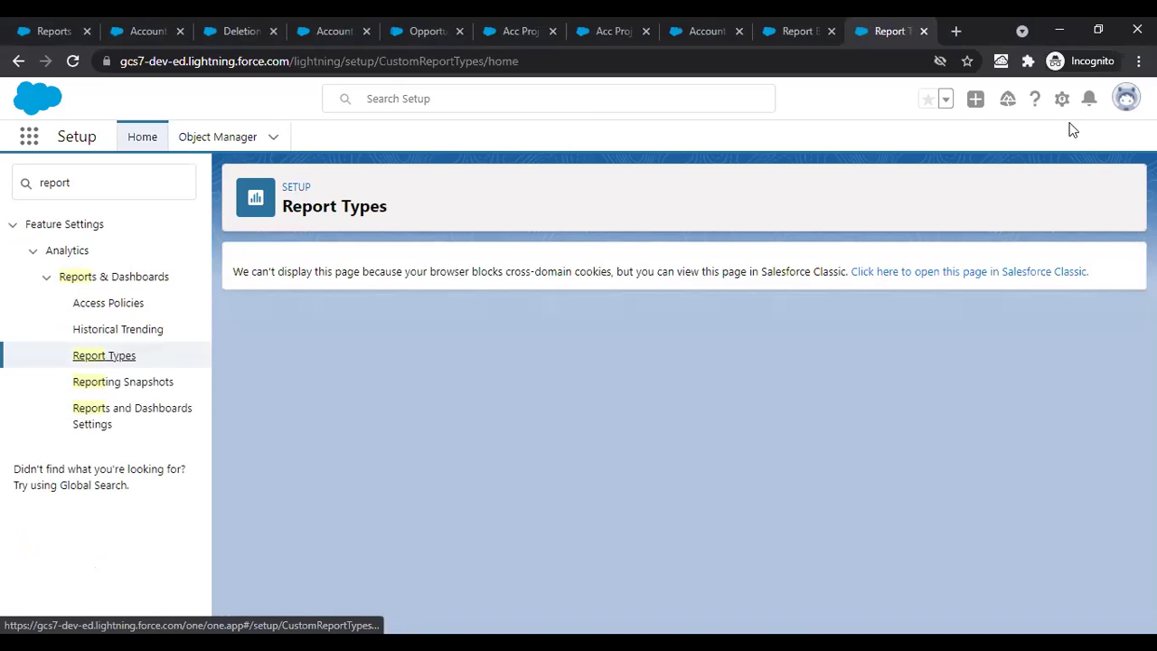
Step: Allow the blocked third-party cookies for the site so that the Report Types page can load
left_click(939, 61)
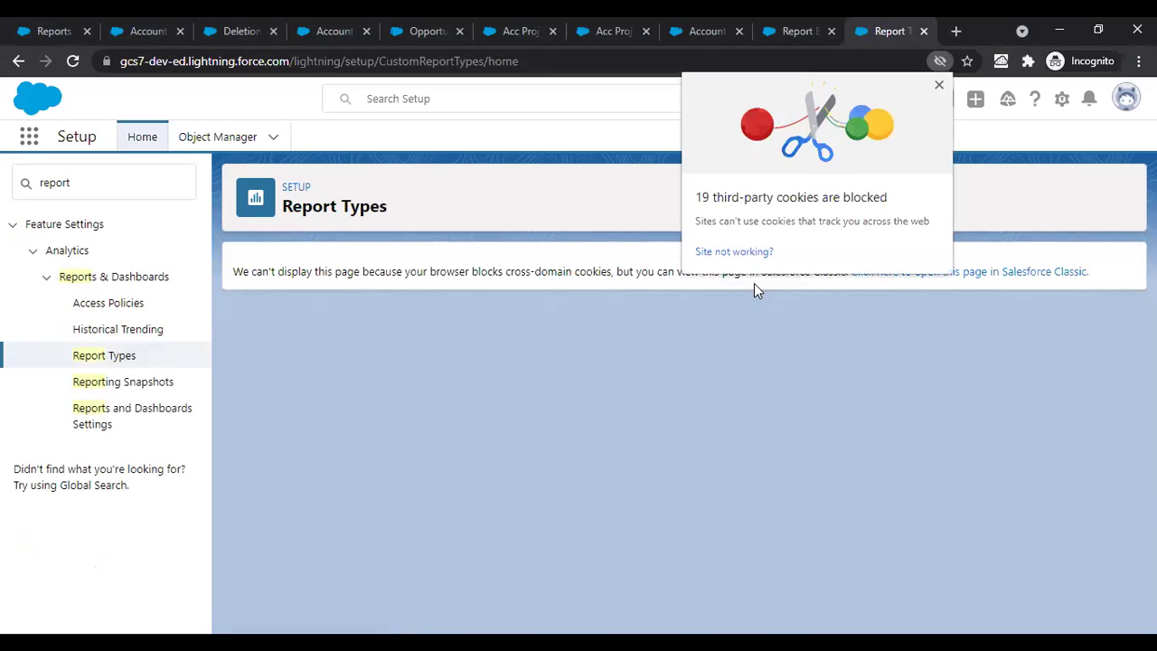
left_click(735, 250)
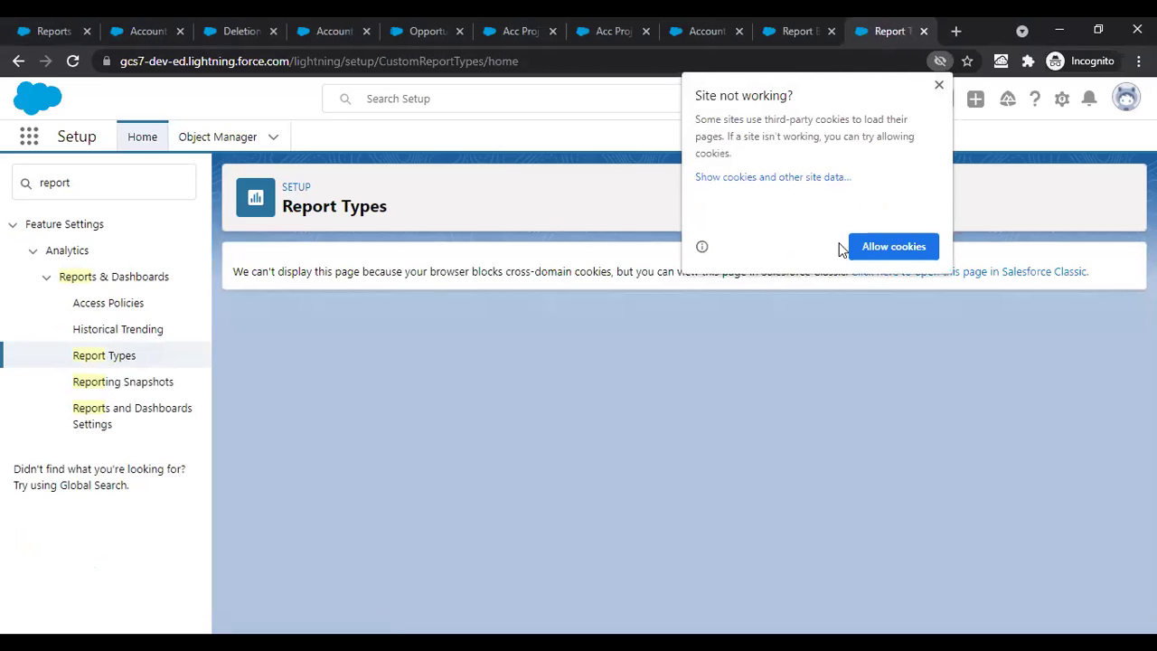
left_click(866, 250)
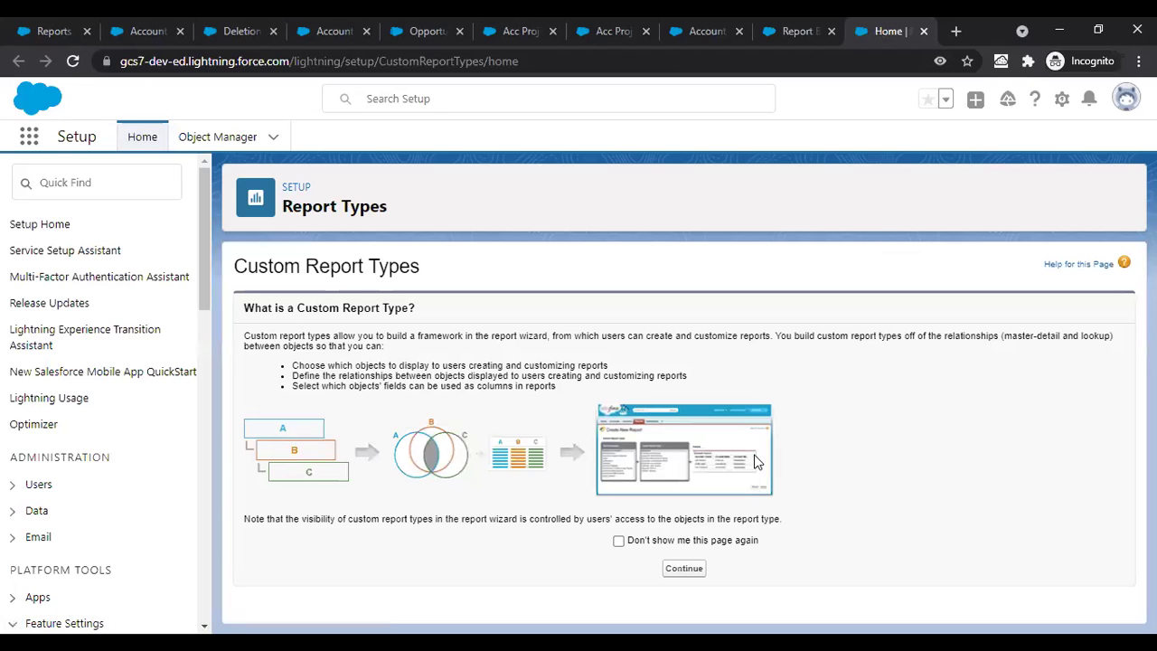
Step: Start a new custom report type with Accounts as the primary object and "acc with cases and opp" as its label
left_click(699, 570)
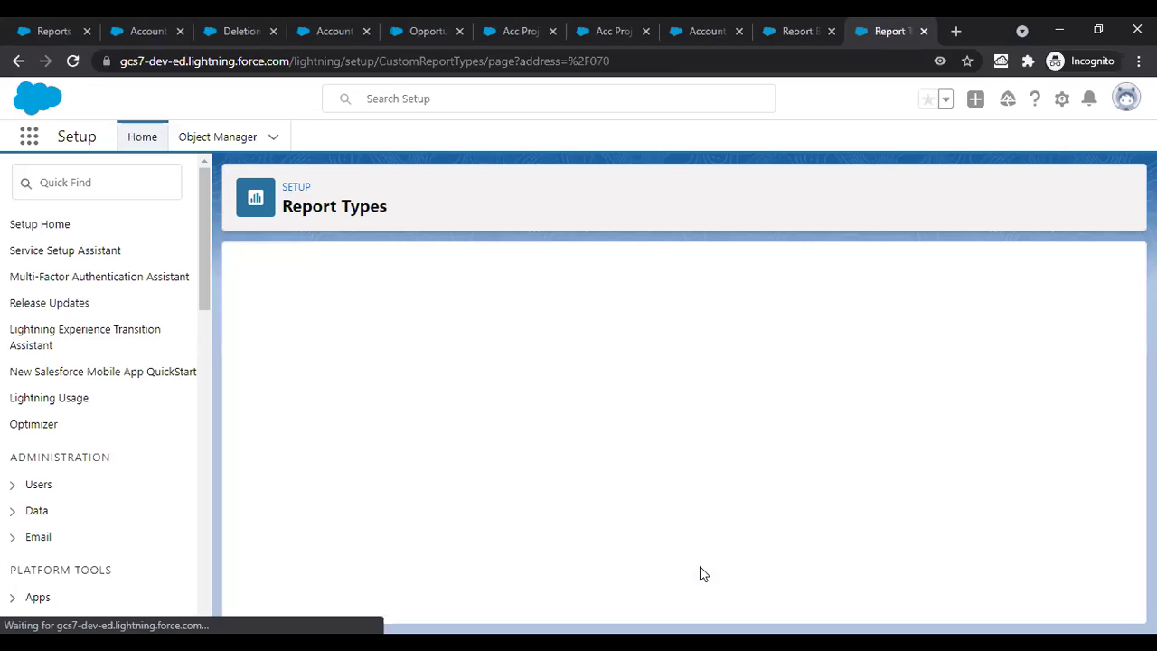
left_click(553, 372)
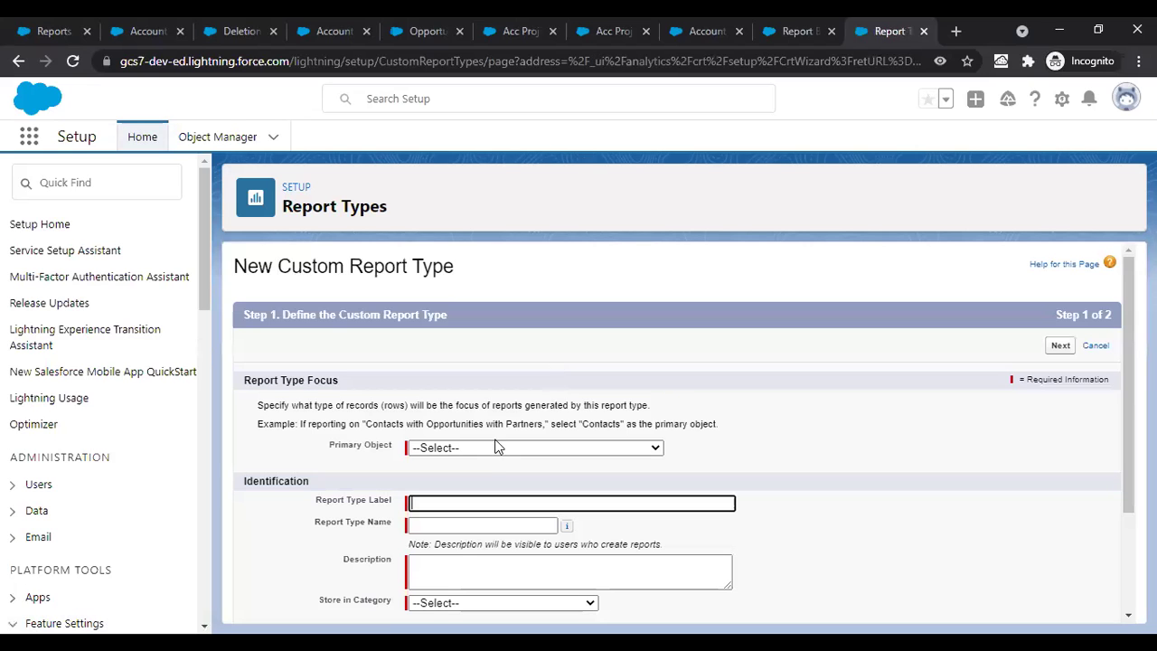
left_click(493, 447)
key("Down")
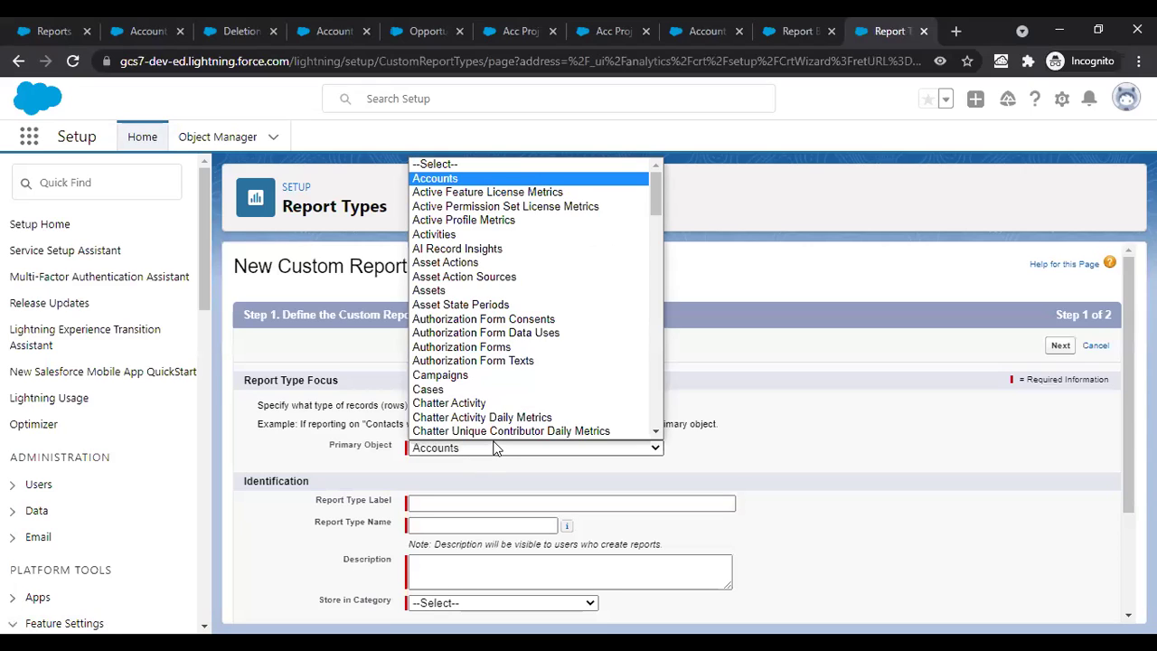
key("Return")
left_click(447, 497)
type("acc with")
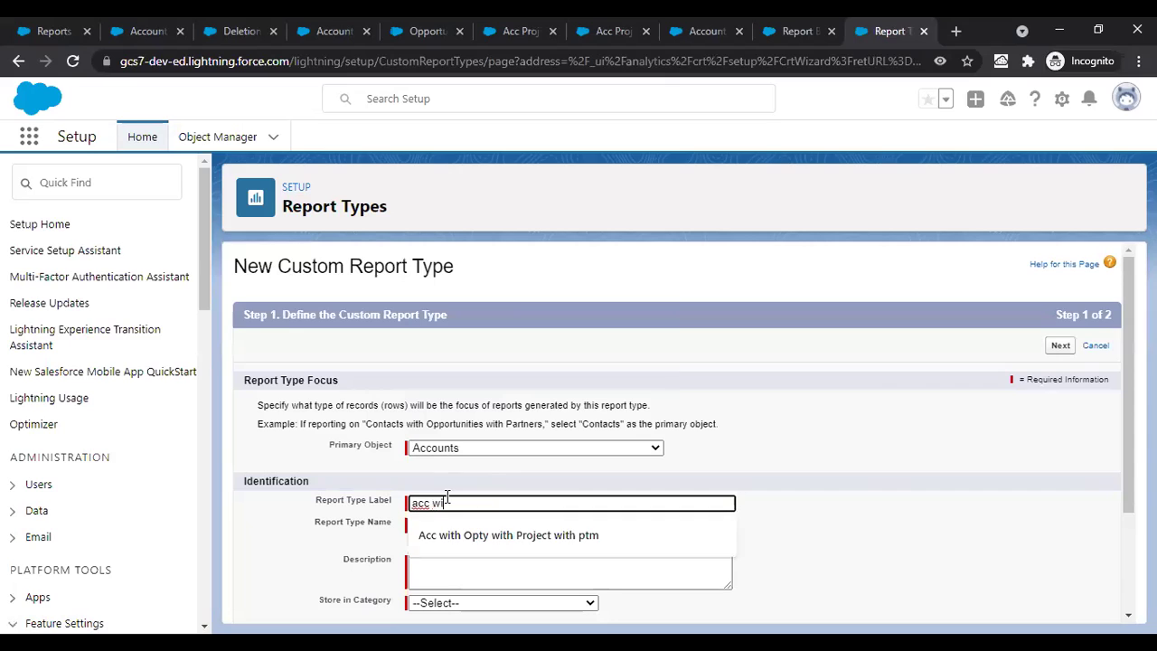
type(" cases and opp")
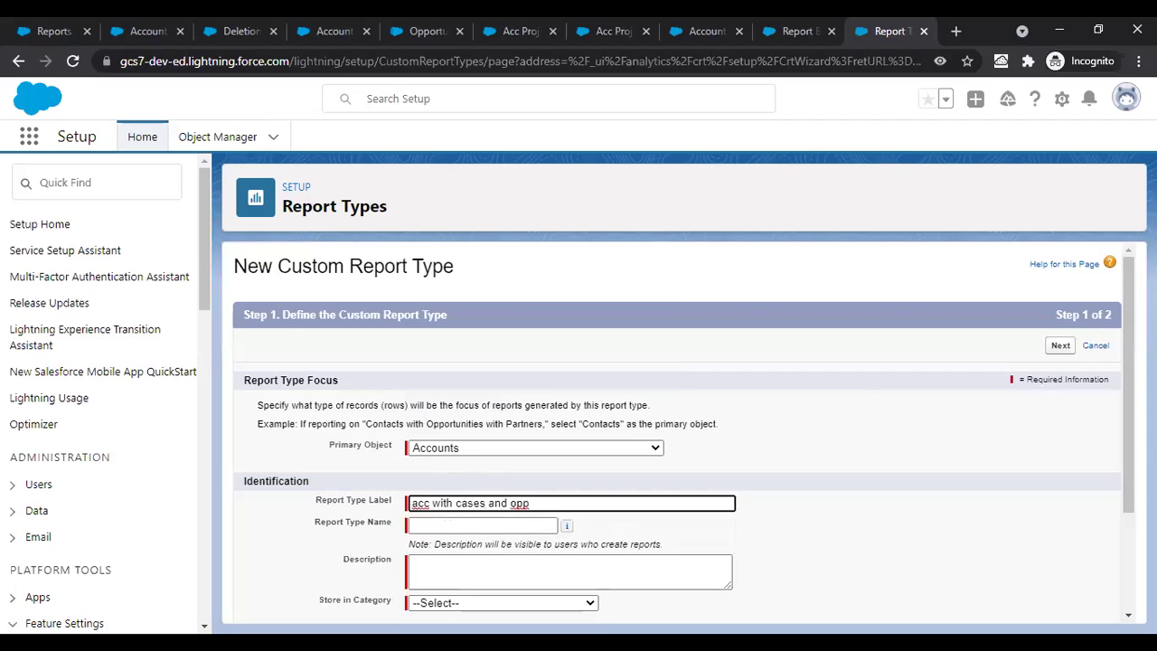
Step: Enter "trs" as the report type's description, store it in the Accounts & Contacts category, and continue to defining the record set
left_click(1126, 467)
left_click(514, 570)
type("trs")
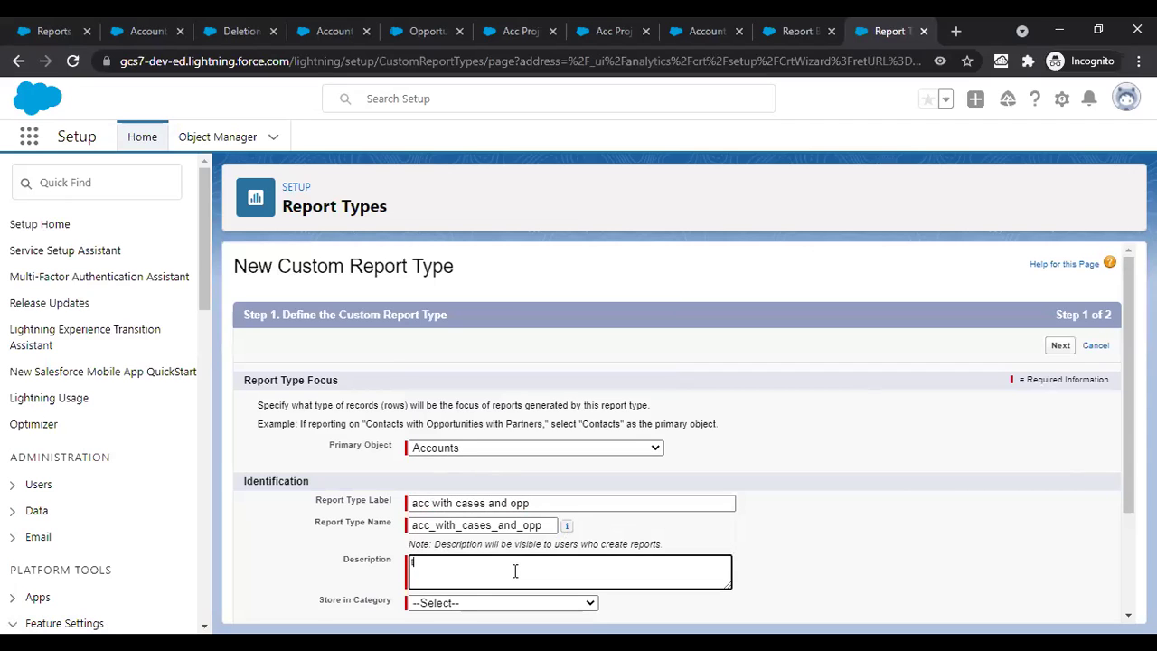
left_click(439, 604)
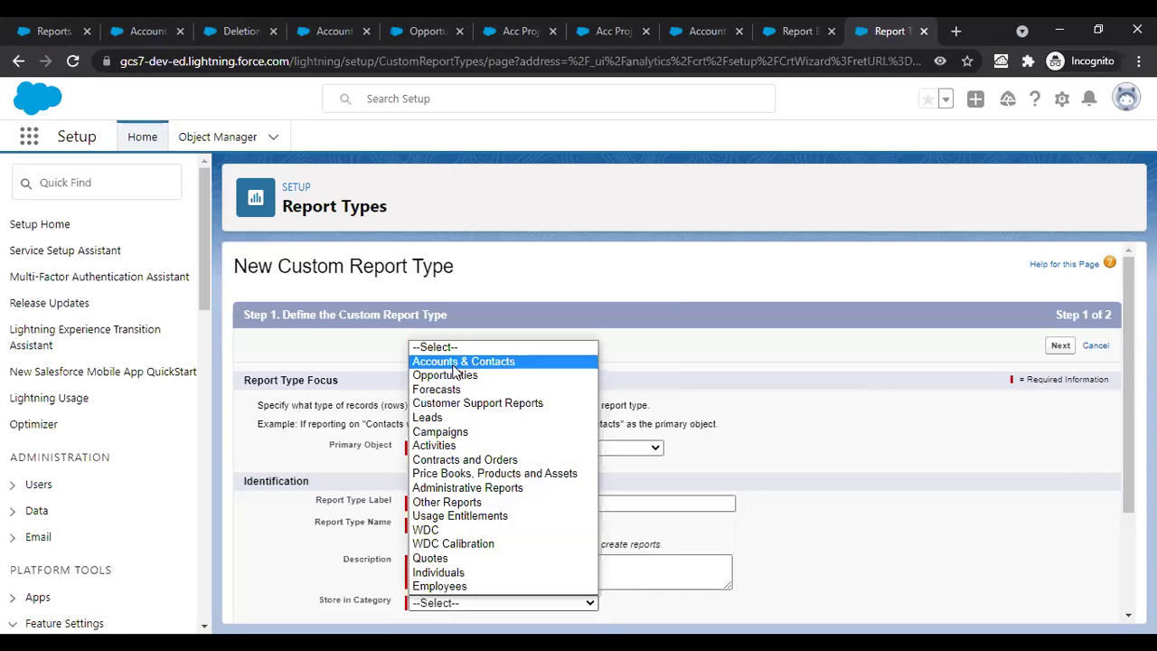
left_click(455, 361)
left_click(1059, 347)
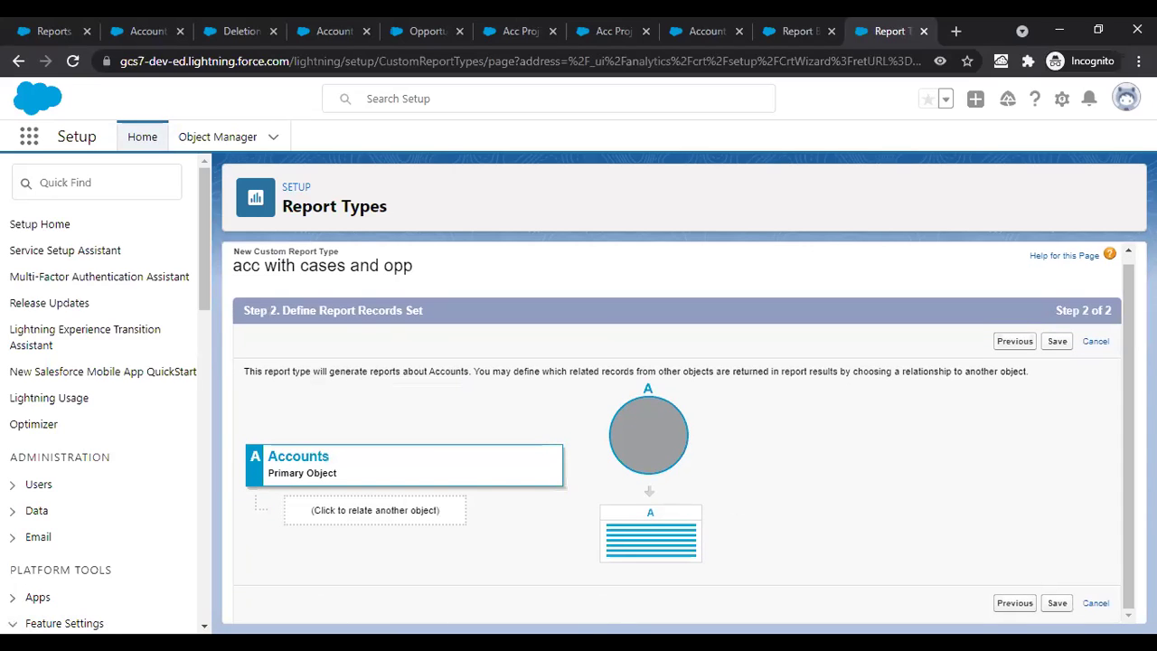
Step: Relate Opportunities to Accounts as the second object of the report type's record set
left_click(414, 517)
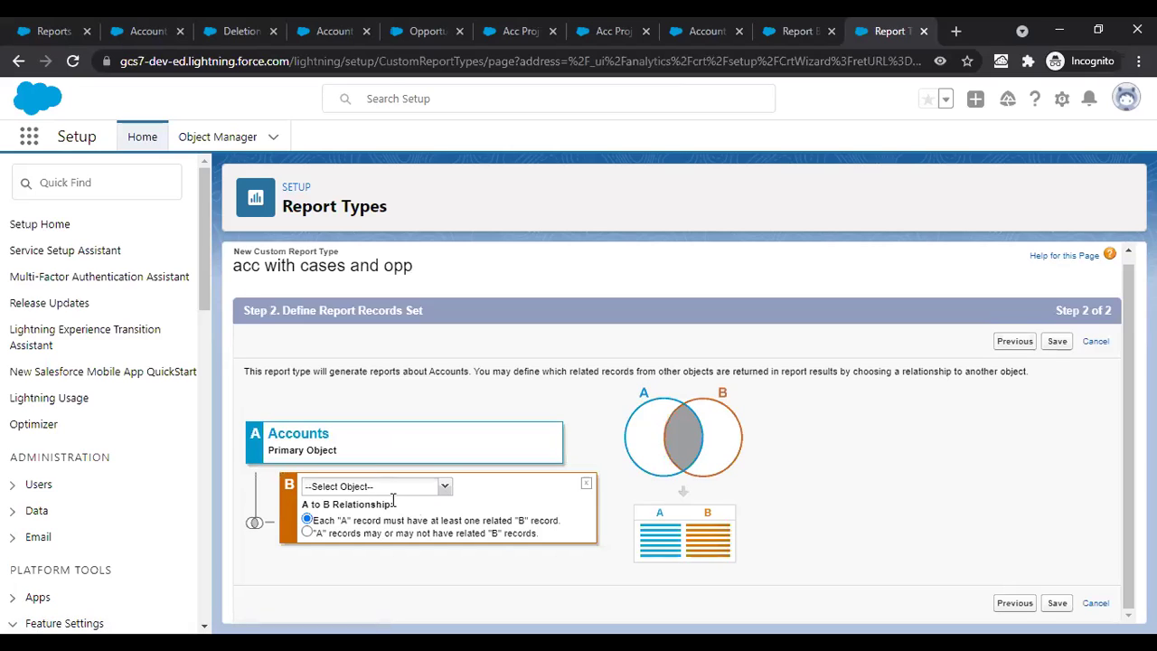
left_click(385, 486)
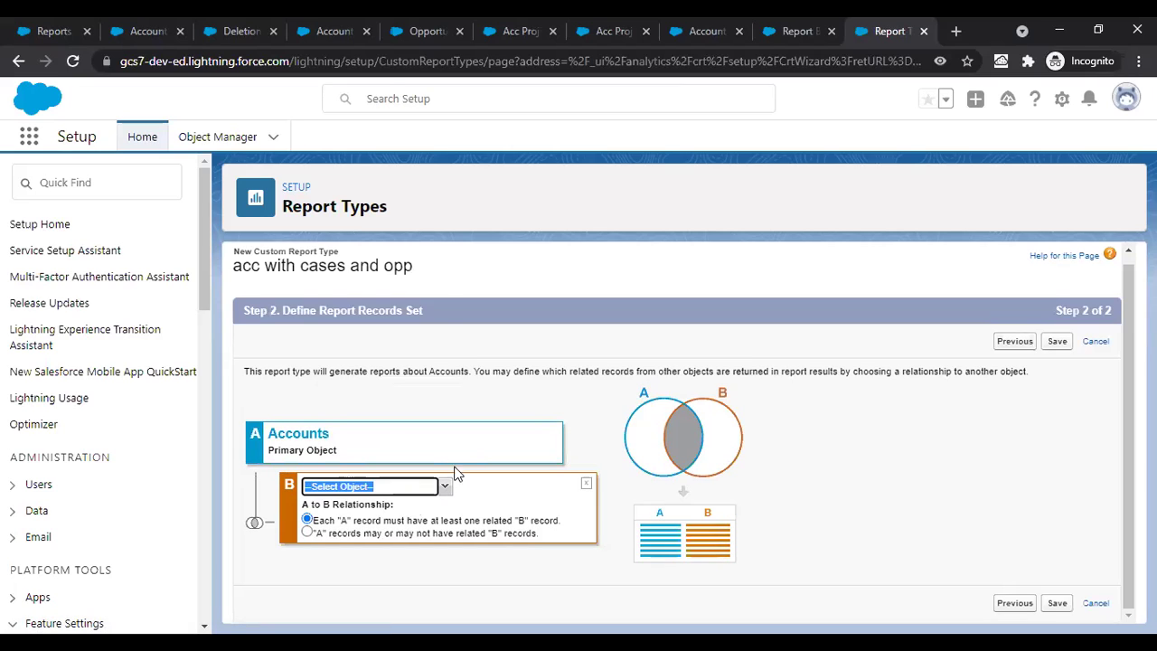
left_click(444, 487)
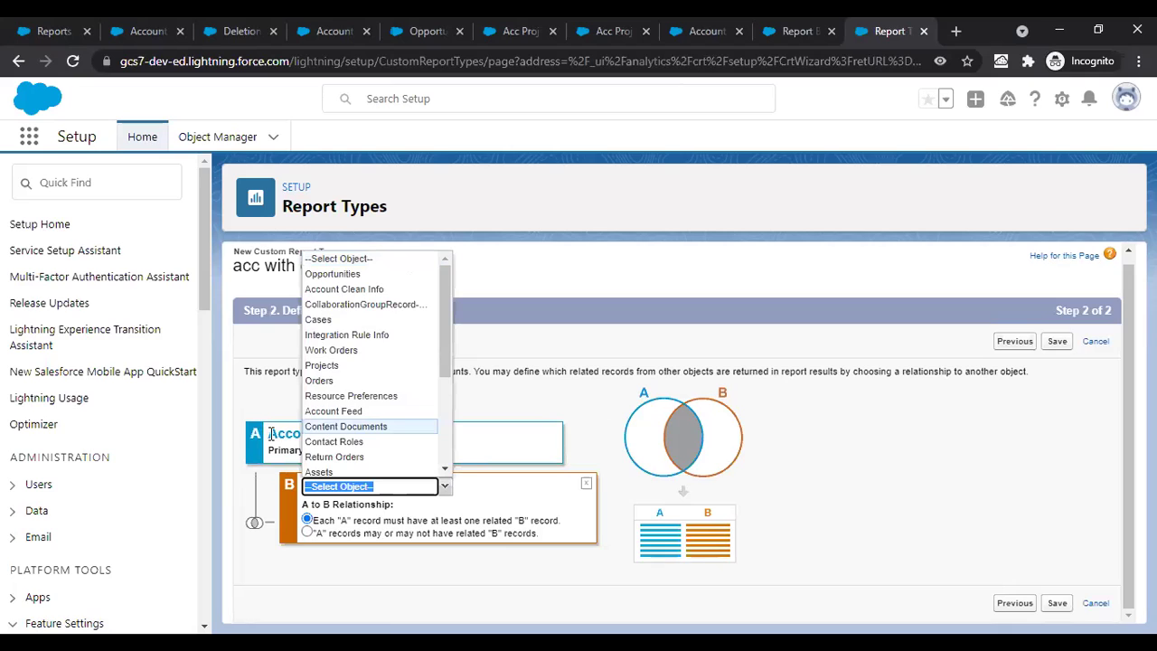
left_click(355, 277)
Step: Review the objects that can be related beneath Opportunities, and remove the related objects so only Accounts remains
left_click(394, 561)
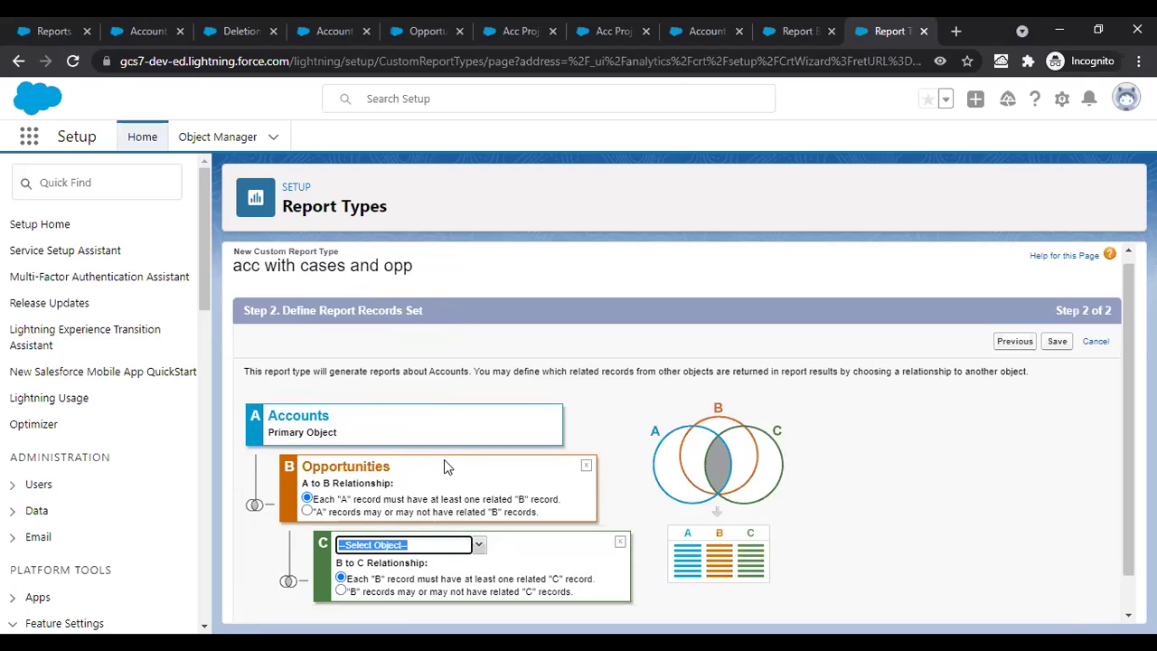
left_click(488, 553)
left_click(479, 546)
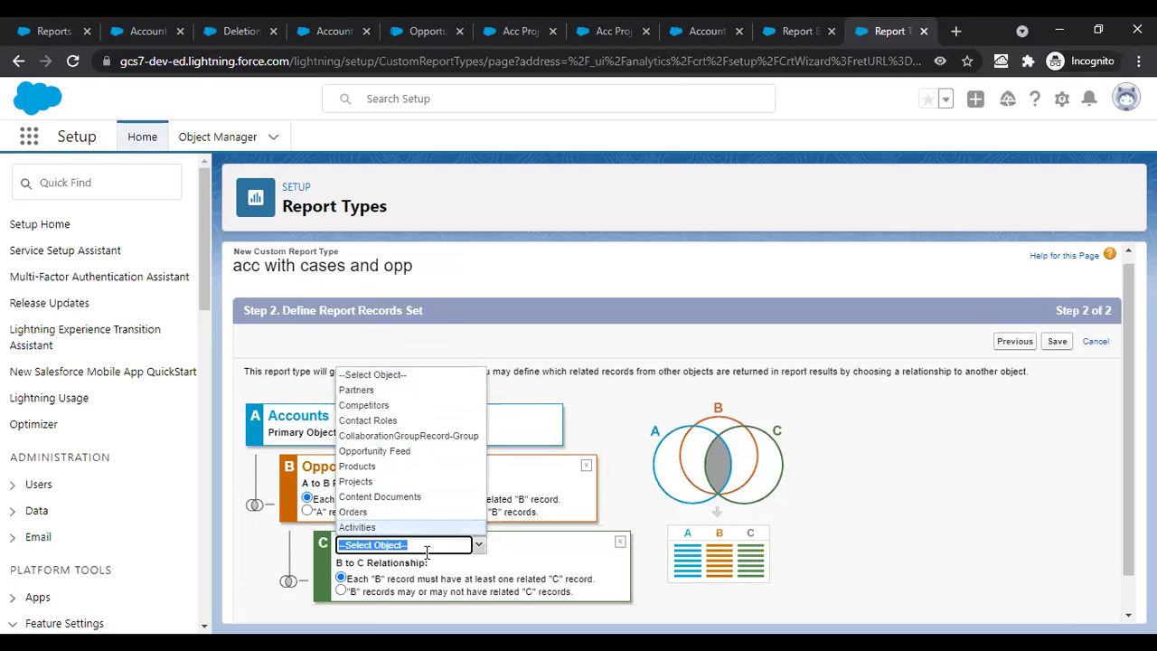
left_click(584, 466)
left_click(585, 466)
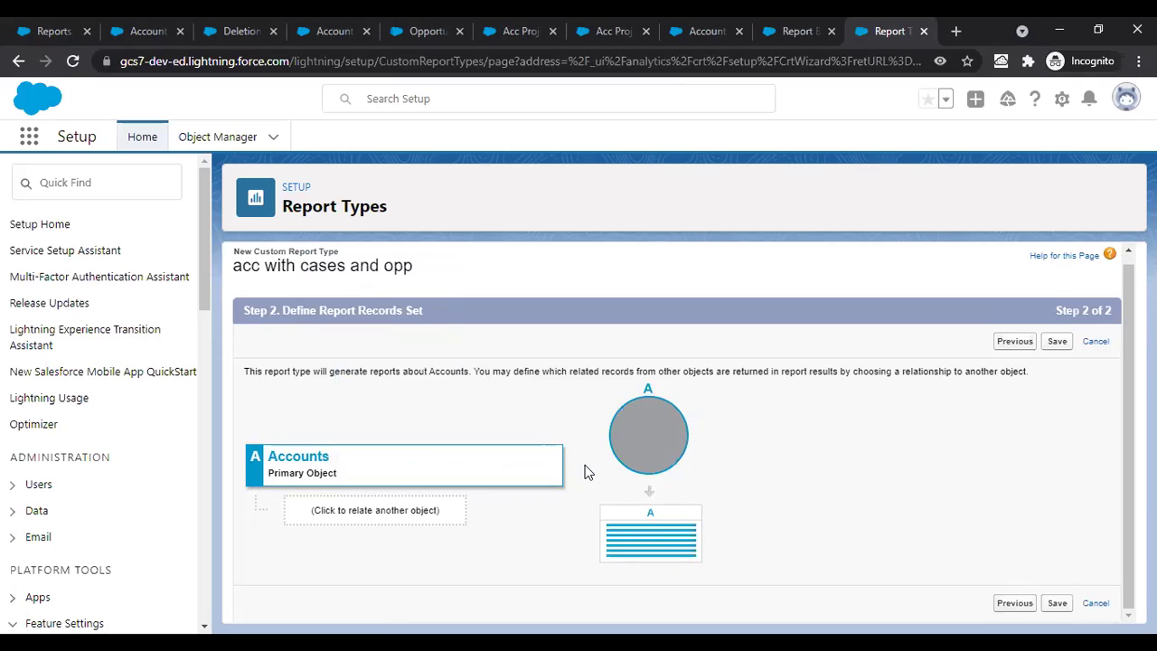
Step: Try to find Cases as the object related to Accounts, and go back to the report type's definition page
left_click(414, 513)
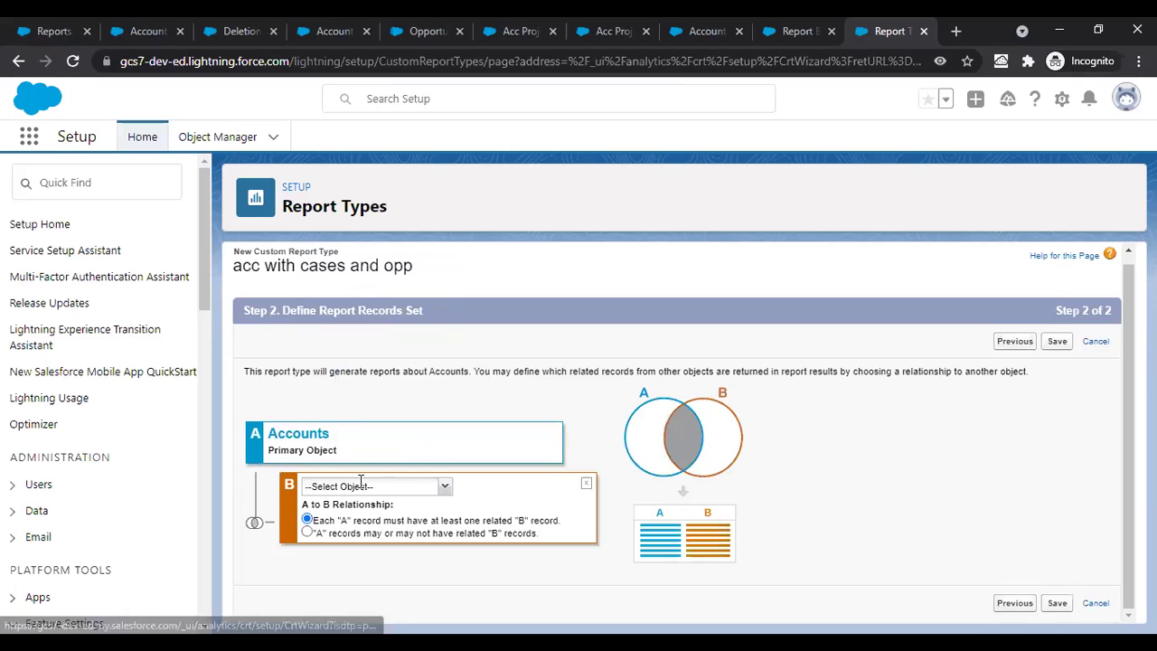
left_click(362, 488)
type("case")
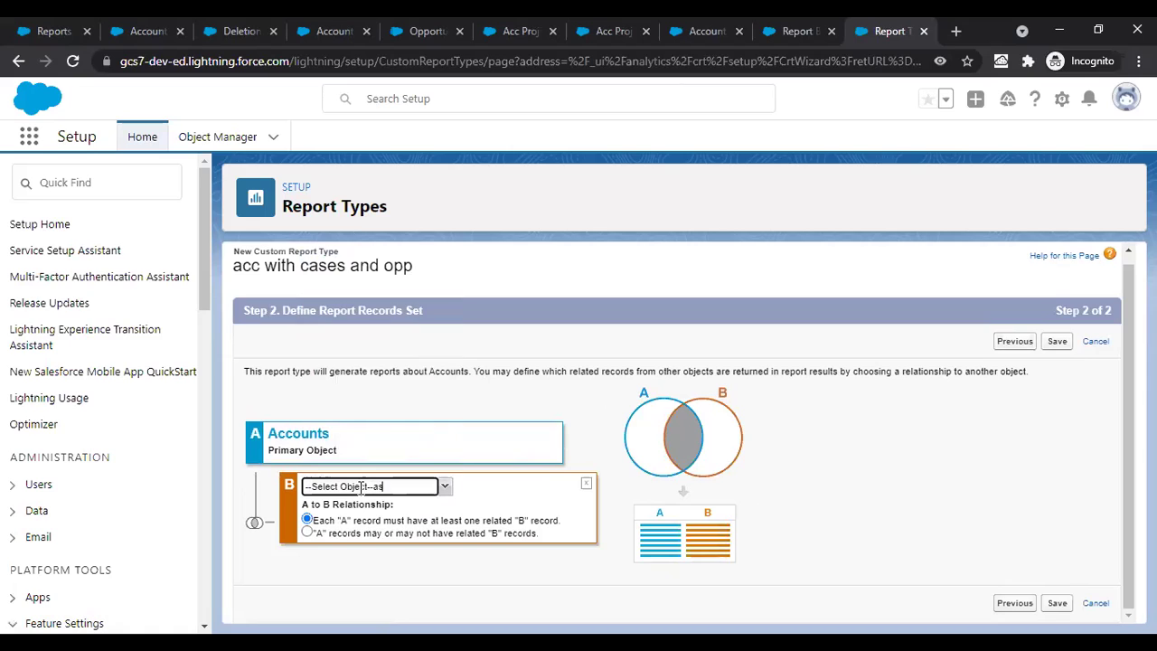
key("BackSpace")
key("BackSpace")
key("BackSpace")
key("BackSpace")
key("BackSpace")
key("BackSpace")
key("BackSpace")
key("BackSpace")
key("BackSpace")
key("BackSpace")
key("BackSpace")
key("BackSpace")
key("BackSpace")
key("BackSpace")
key("BackSpace")
key("BackSpace")
key("BackSpace")
key("BackSpace")
key("BackSpace")
key("BackSpace")
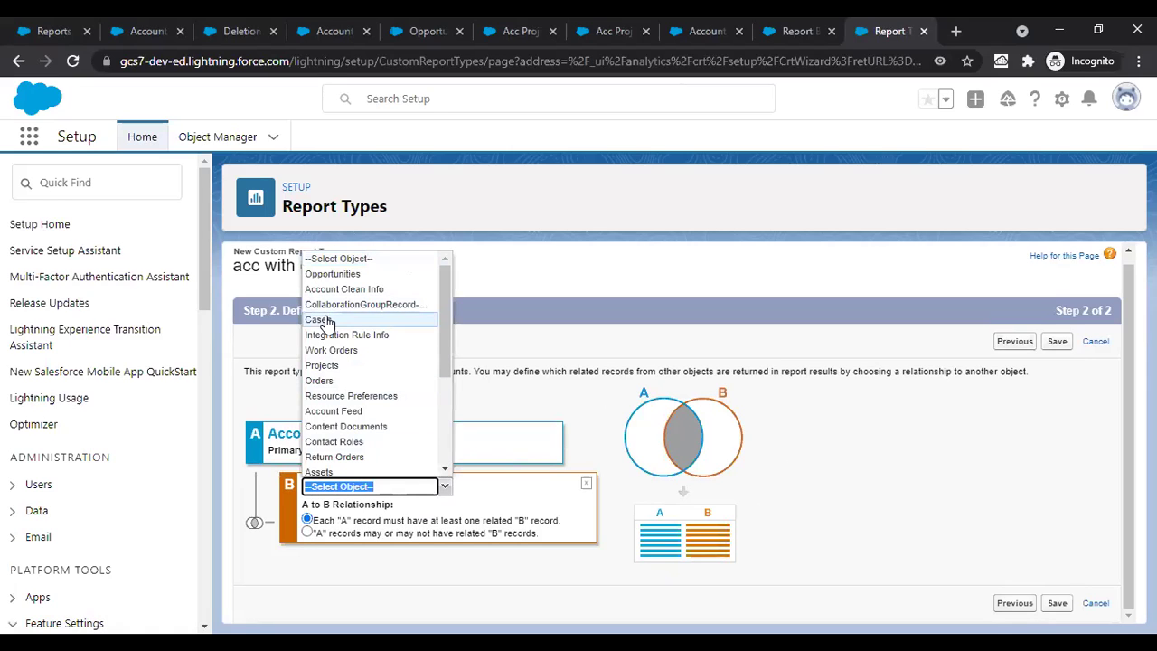
left_click(1012, 341)
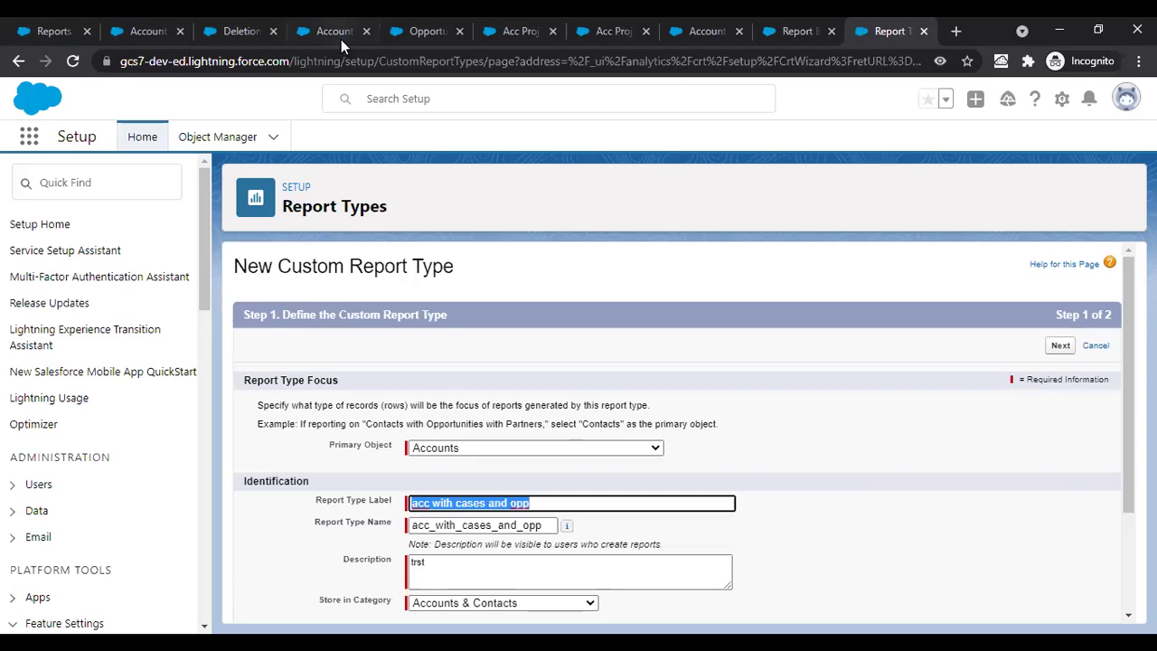
Step: Open Setup in a new tab, search it for "repo", and display the list of all custom report types
left_click(158, 186)
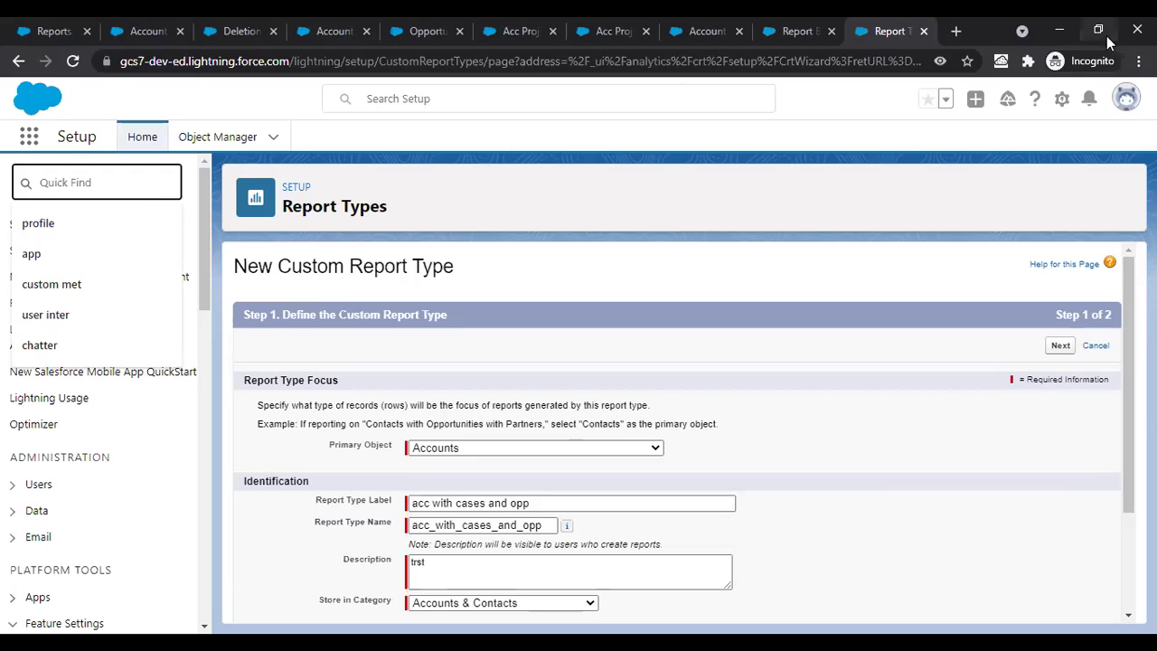
left_click(1062, 100)
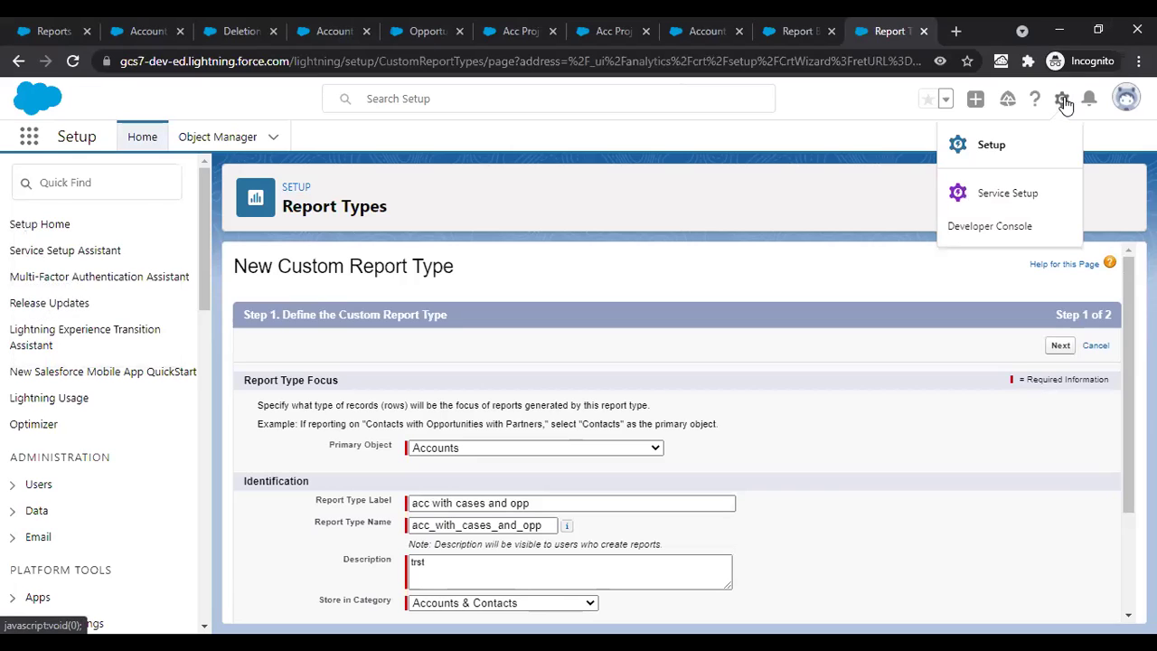
left_click(1023, 146)
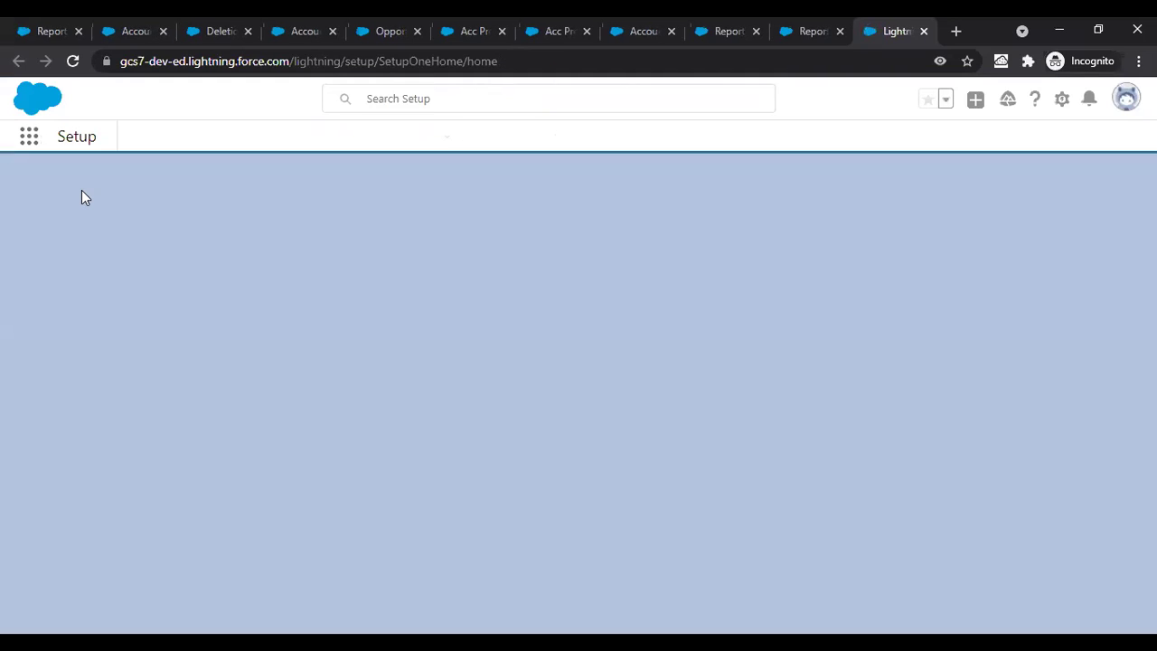
left_click(82, 189)
type("re")
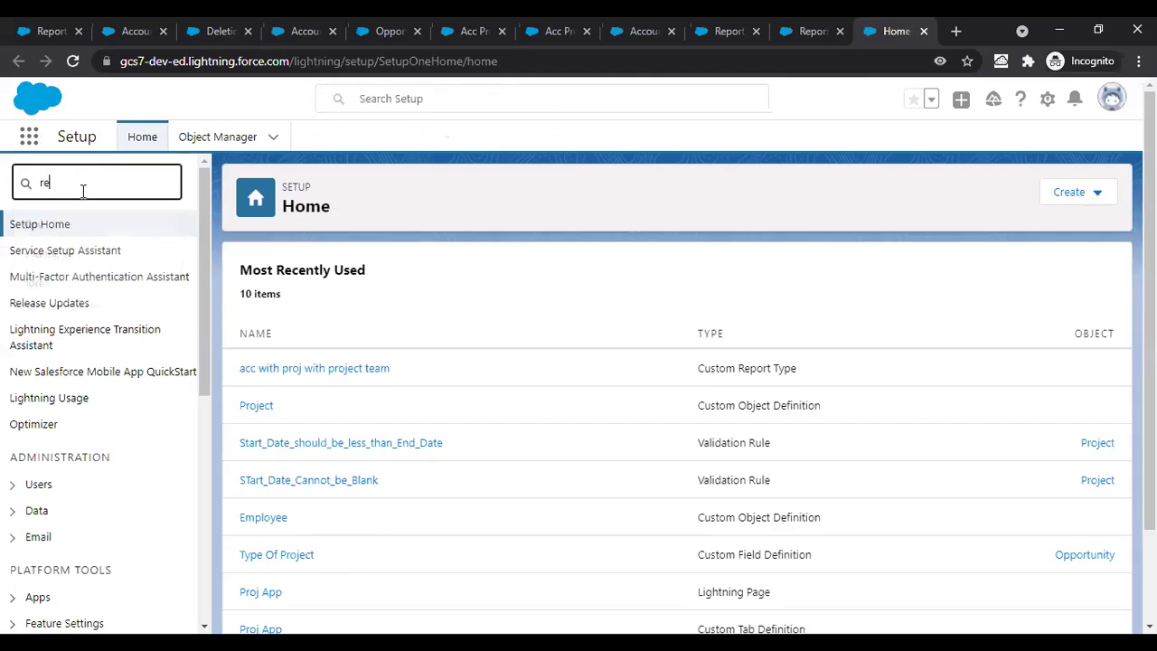
type("po")
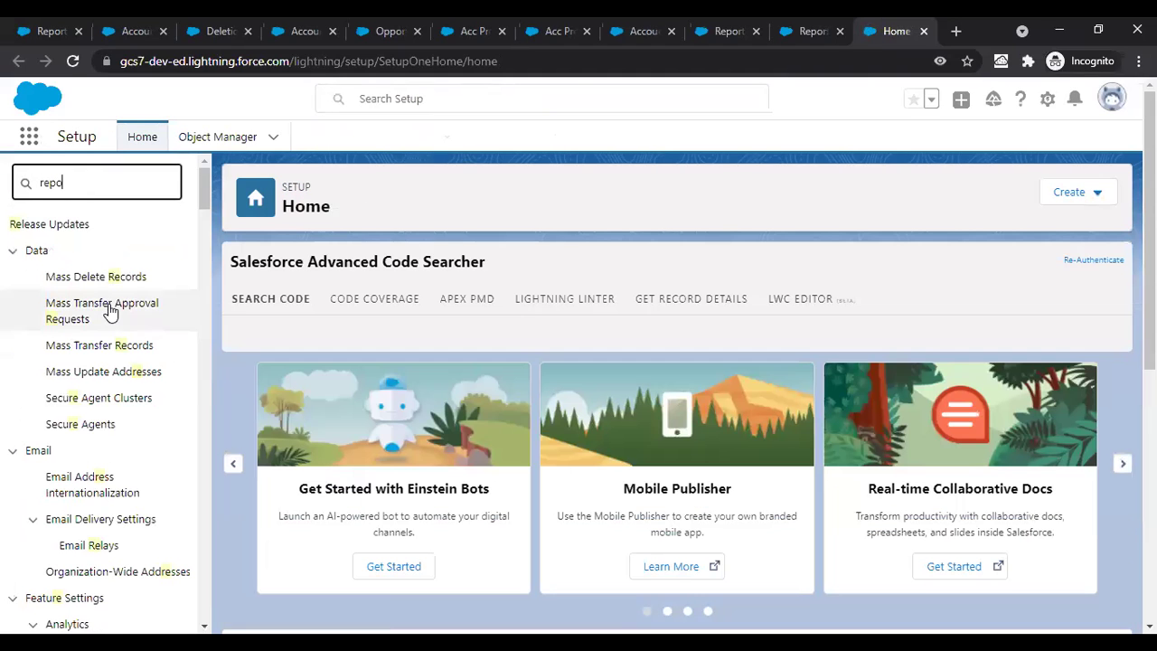
left_click(97, 363)
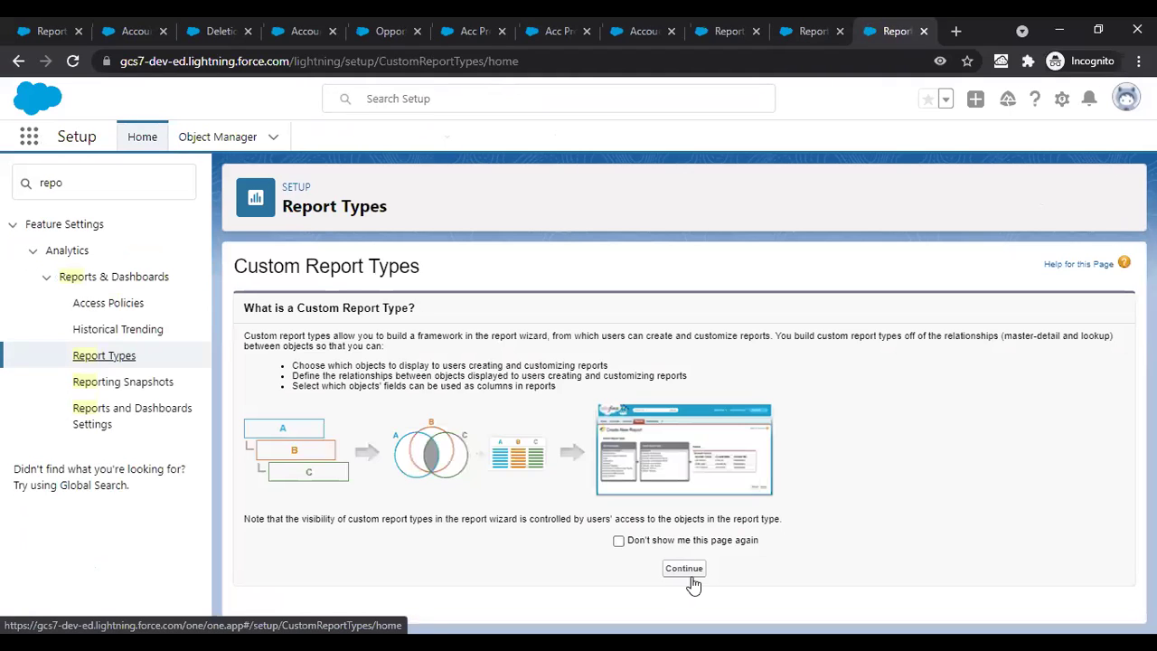
left_click(694, 575)
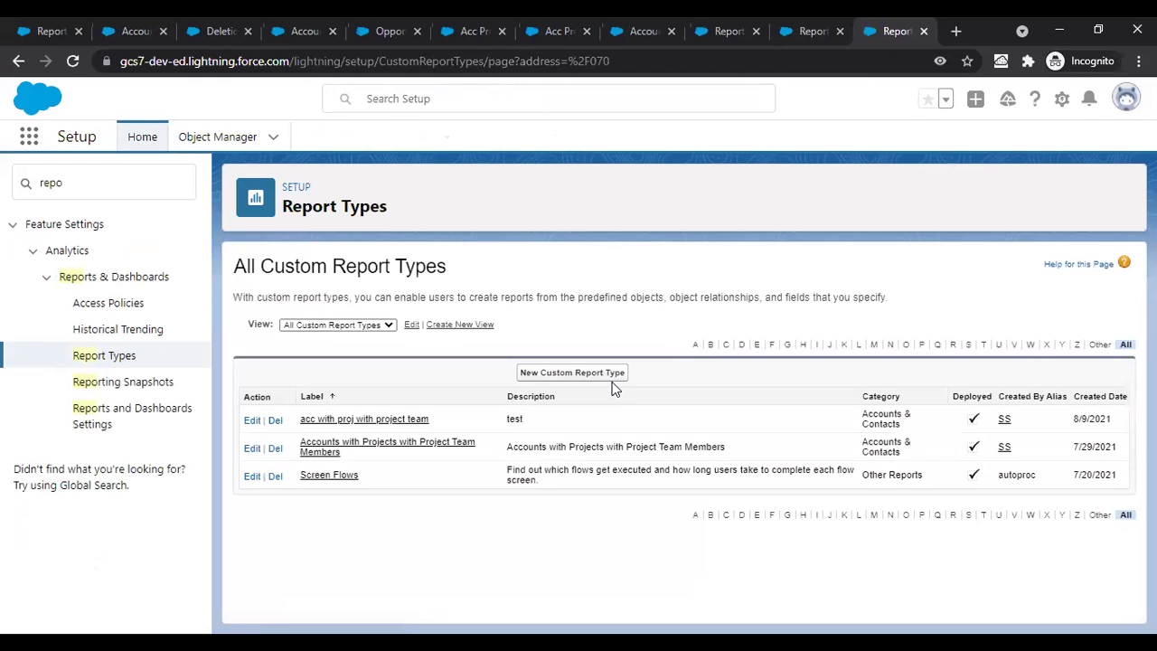
Step: Return to the unfinished report type, continue to its record set, and relate Cases to Accounts
left_click(798, 27)
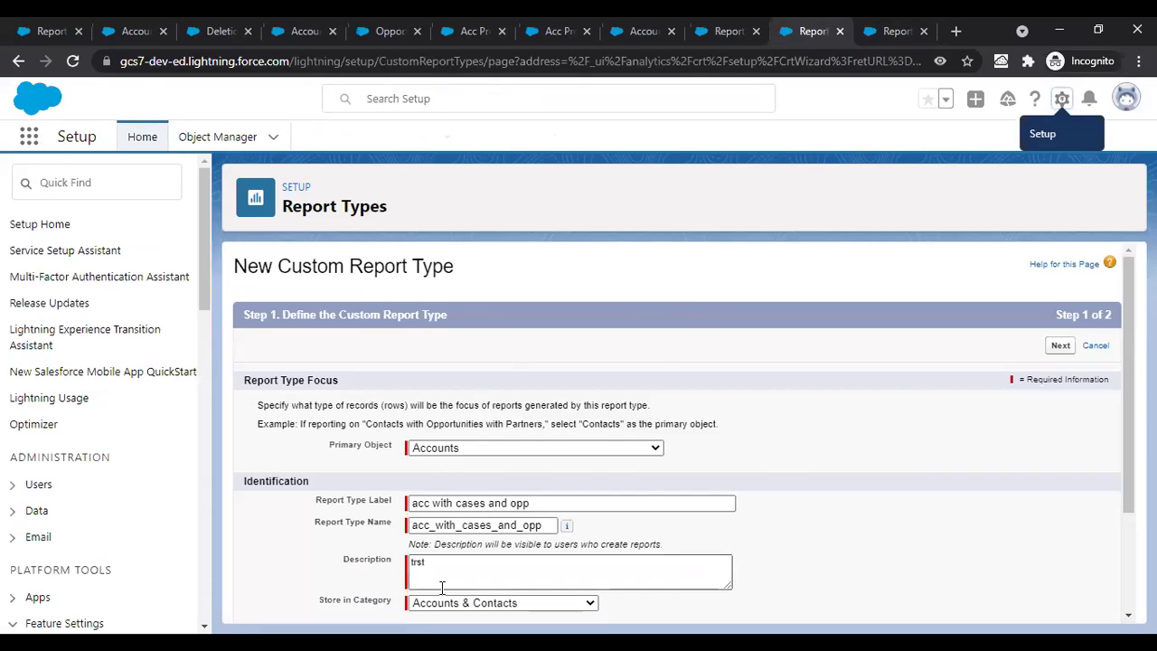
left_click(1059, 350)
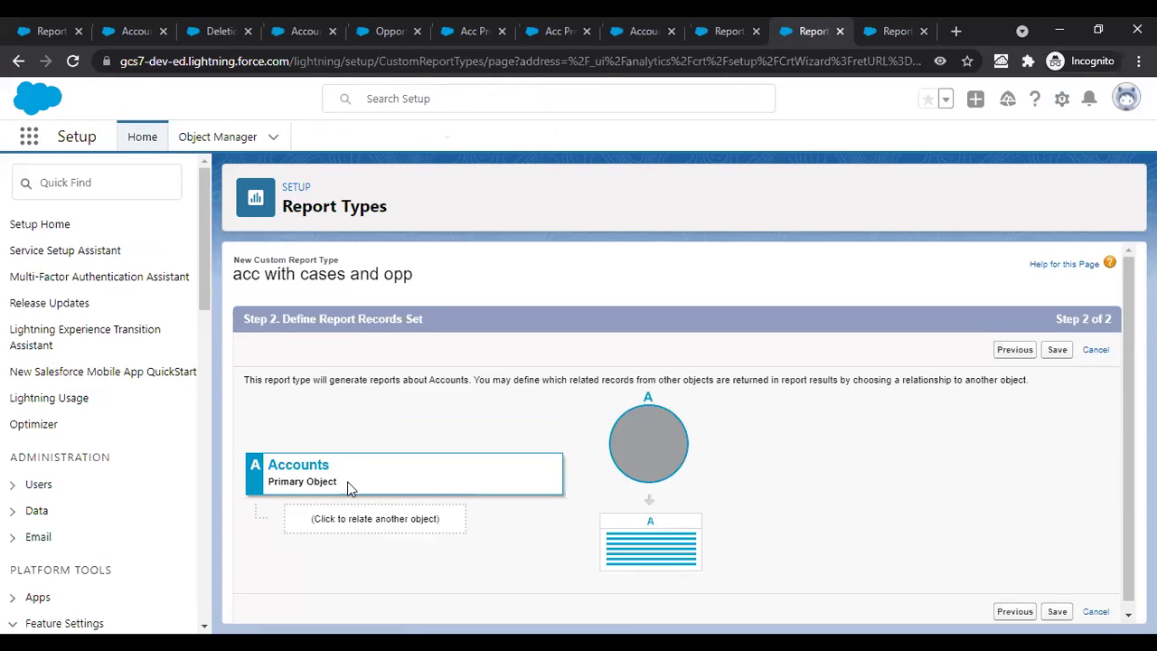
double_click(274, 462)
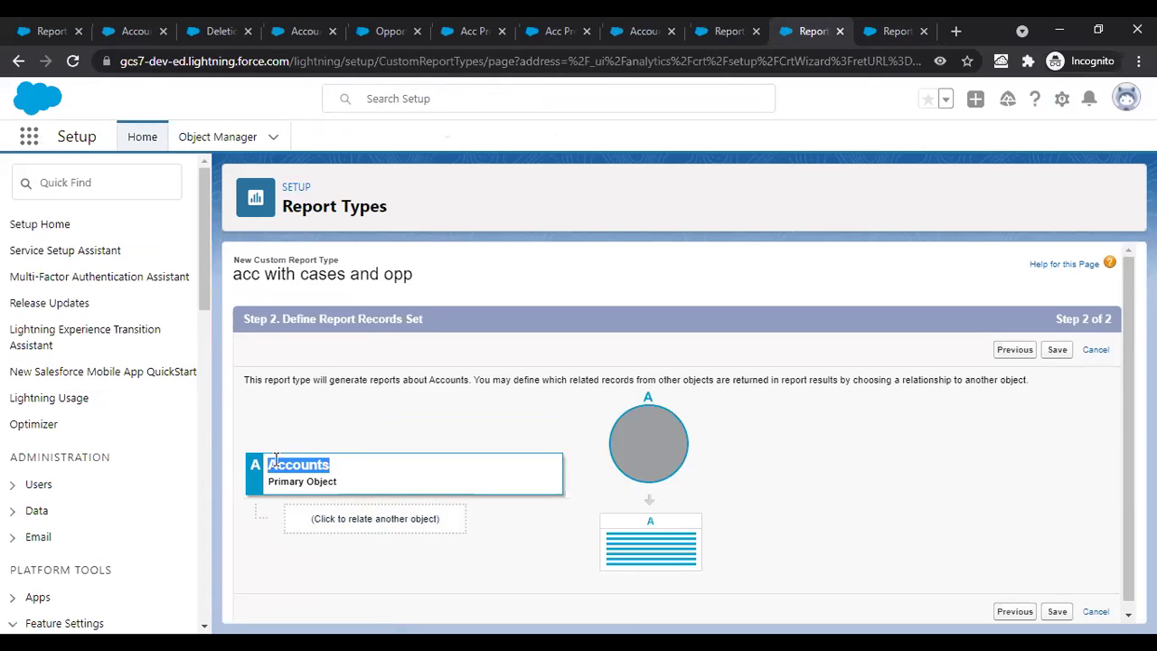
left_click(384, 523)
left_click(358, 496)
left_click(446, 495)
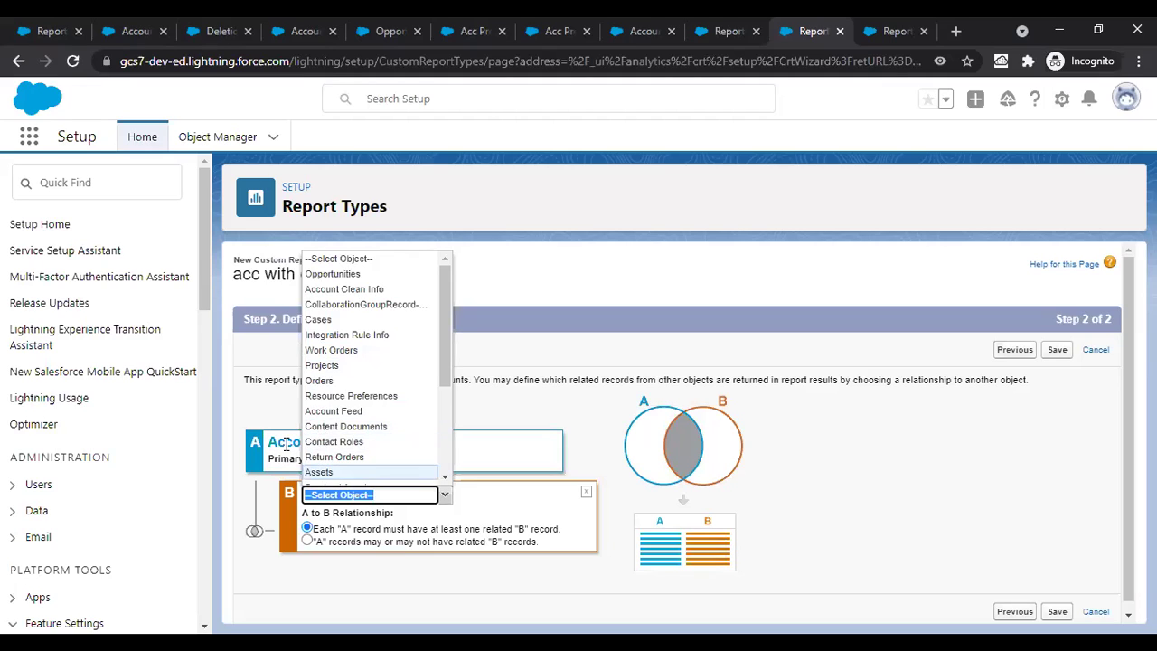
left_click(317, 320)
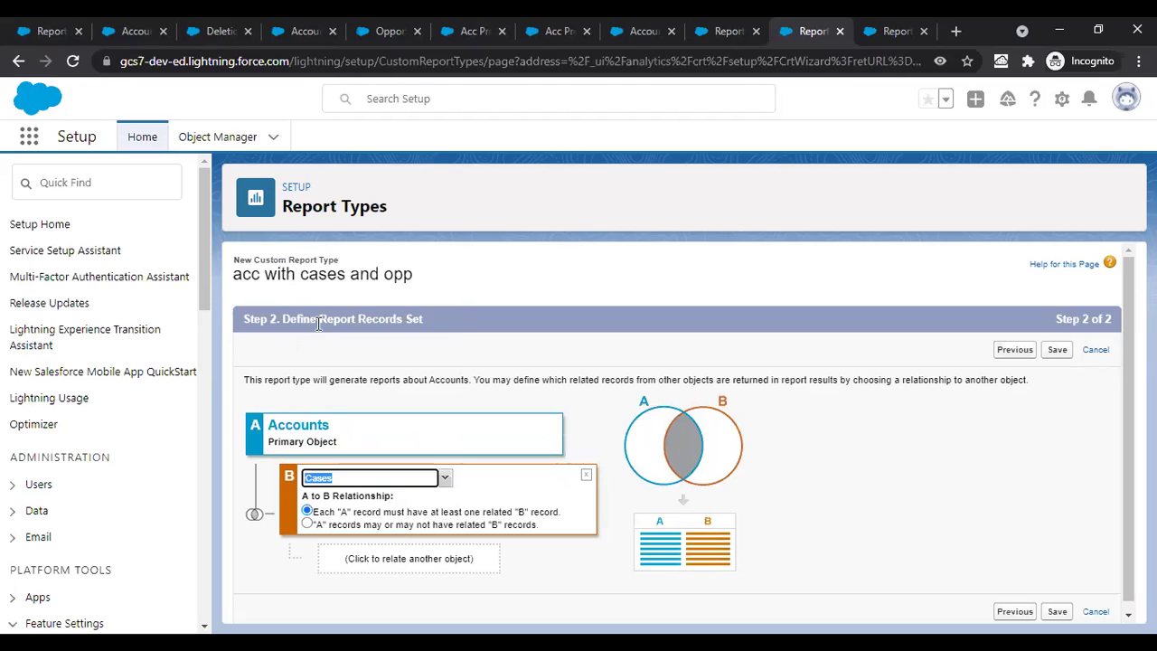
Step: Review the objects that can be related beneath Cases, and cancel the new custom report type
left_click(406, 558)
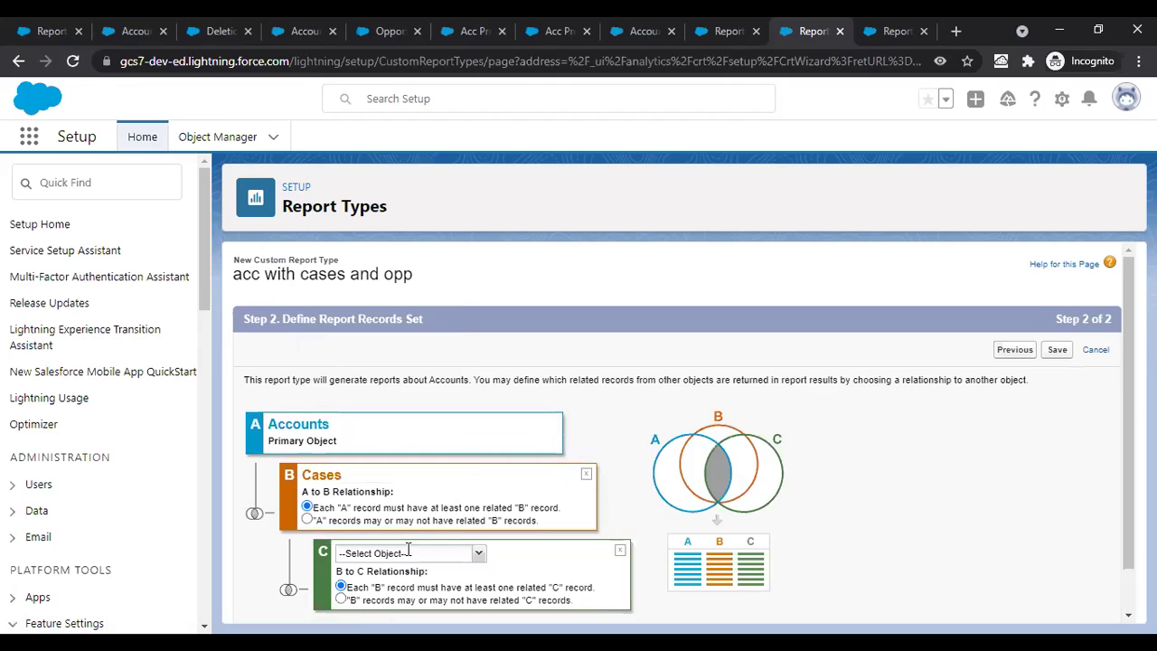
left_click(476, 555)
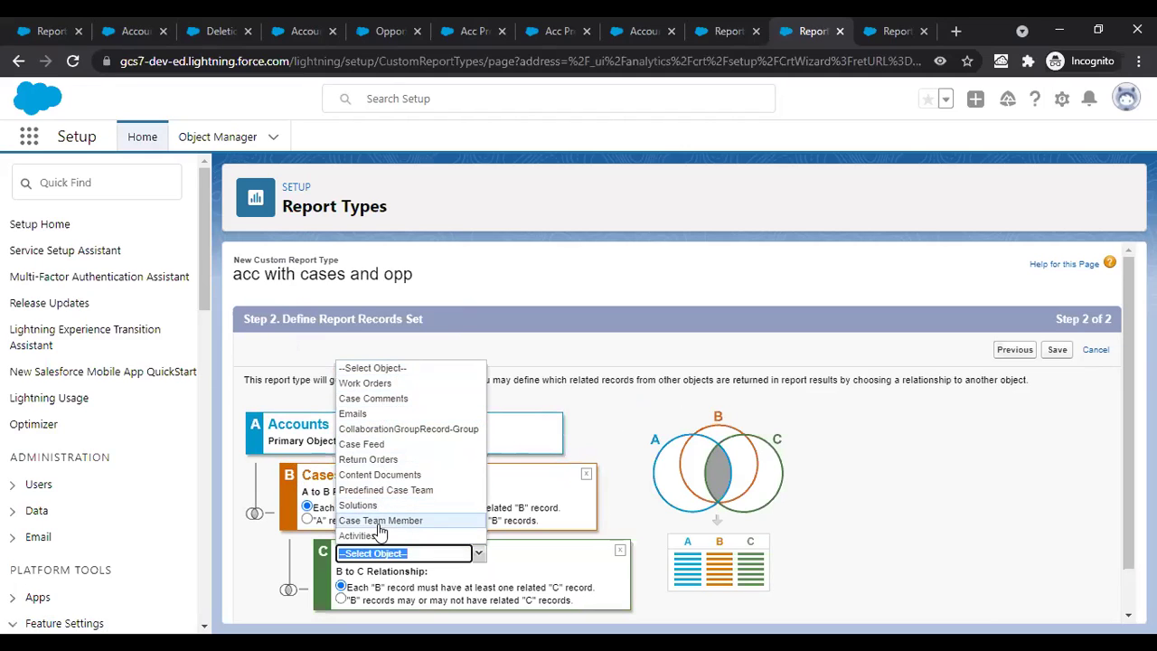
left_click(1096, 352)
left_click(1096, 352)
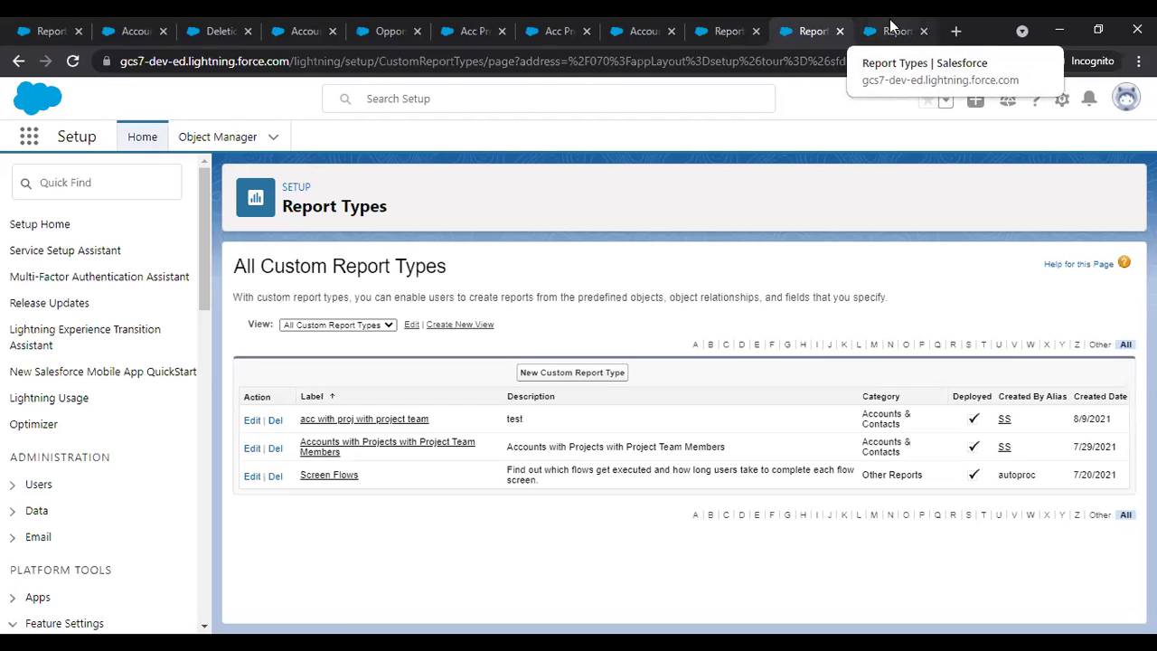
Step: Switch to the report builder tab and start a new report with the Opportunities report type
left_click(711, 26)
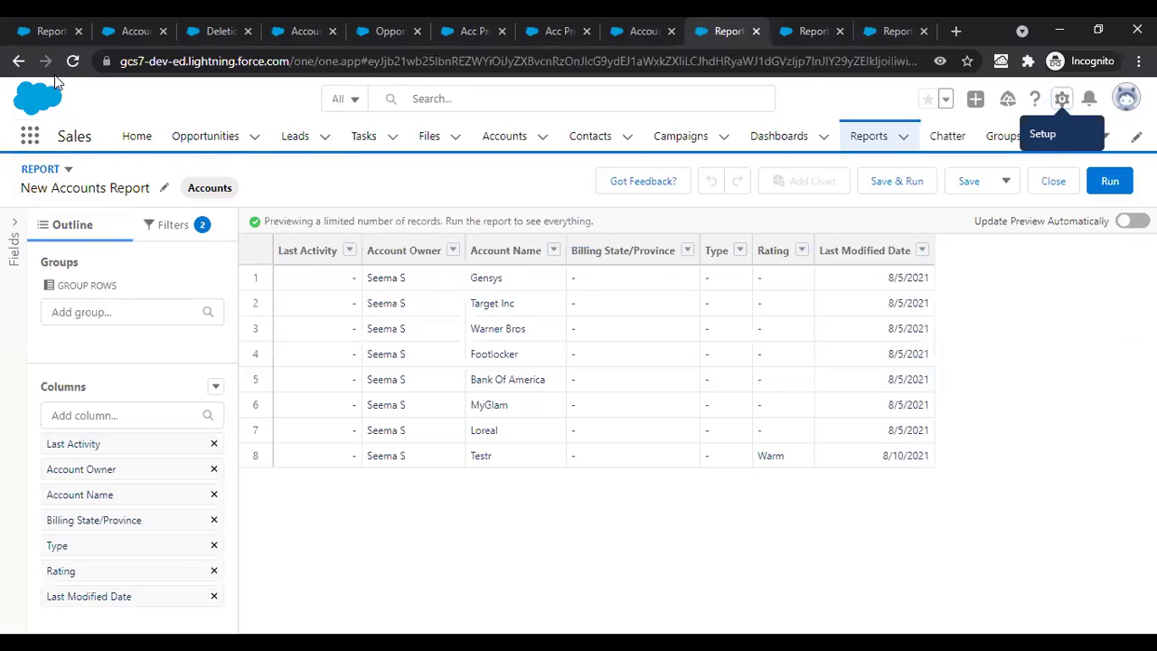
left_click(18, 61)
left_click(792, 205)
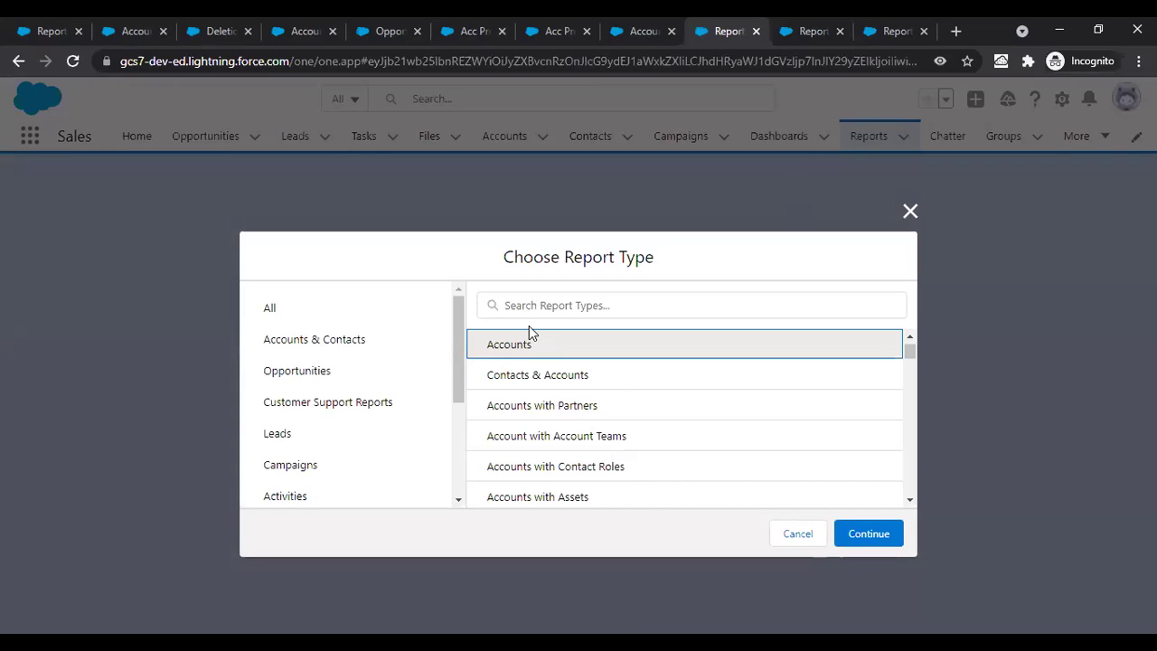
left_click(540, 309)
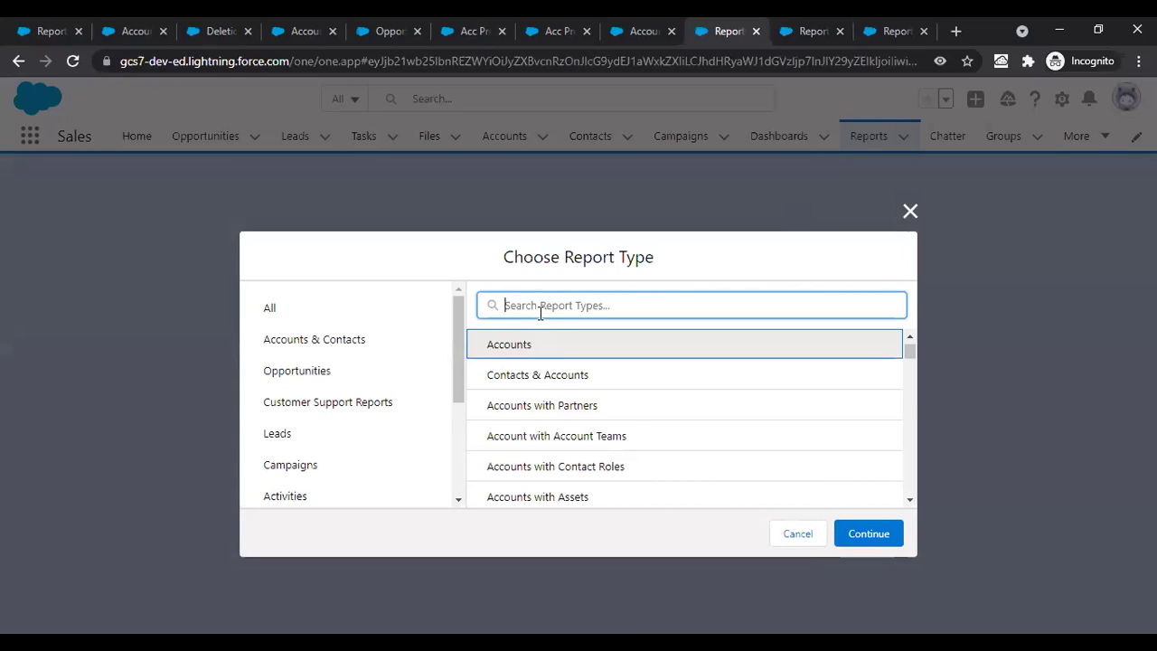
type("opp")
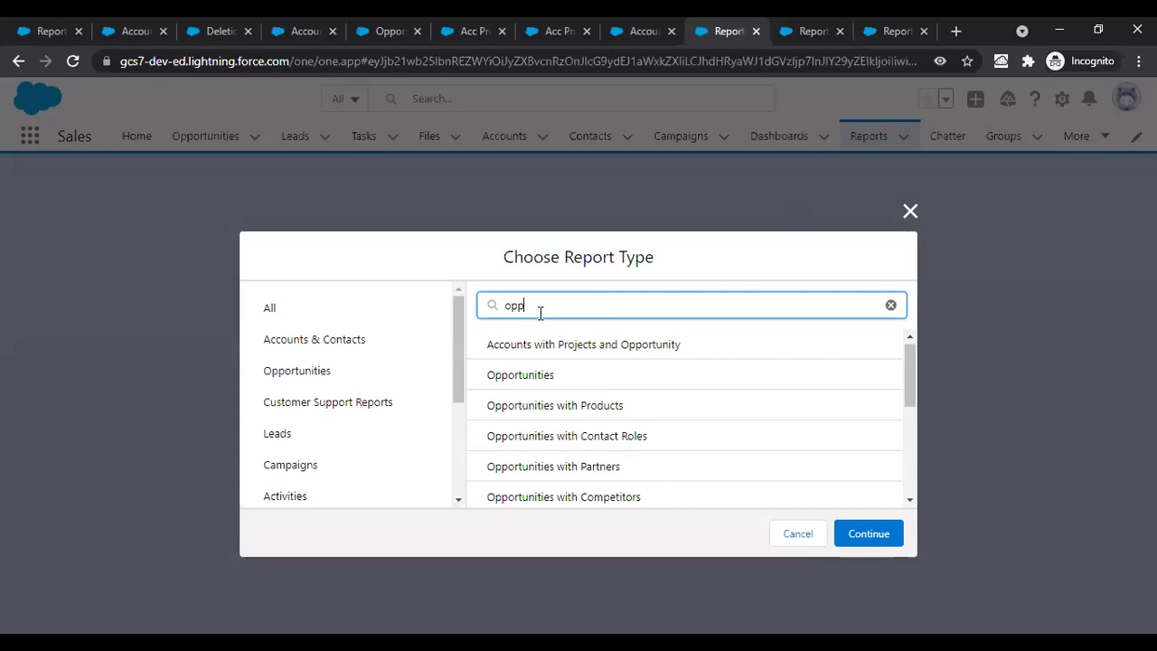
left_click(562, 385)
left_click(872, 529)
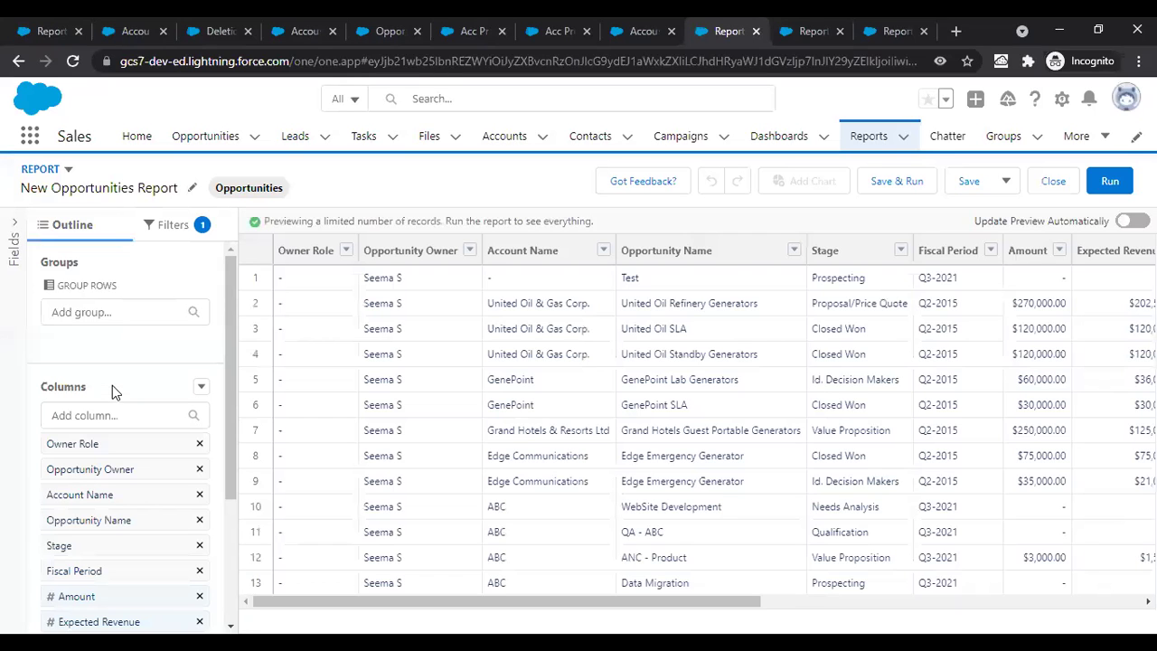
Step: Turn on automatic preview updates and remove all columns from the opportunities report
left_click(1132, 221)
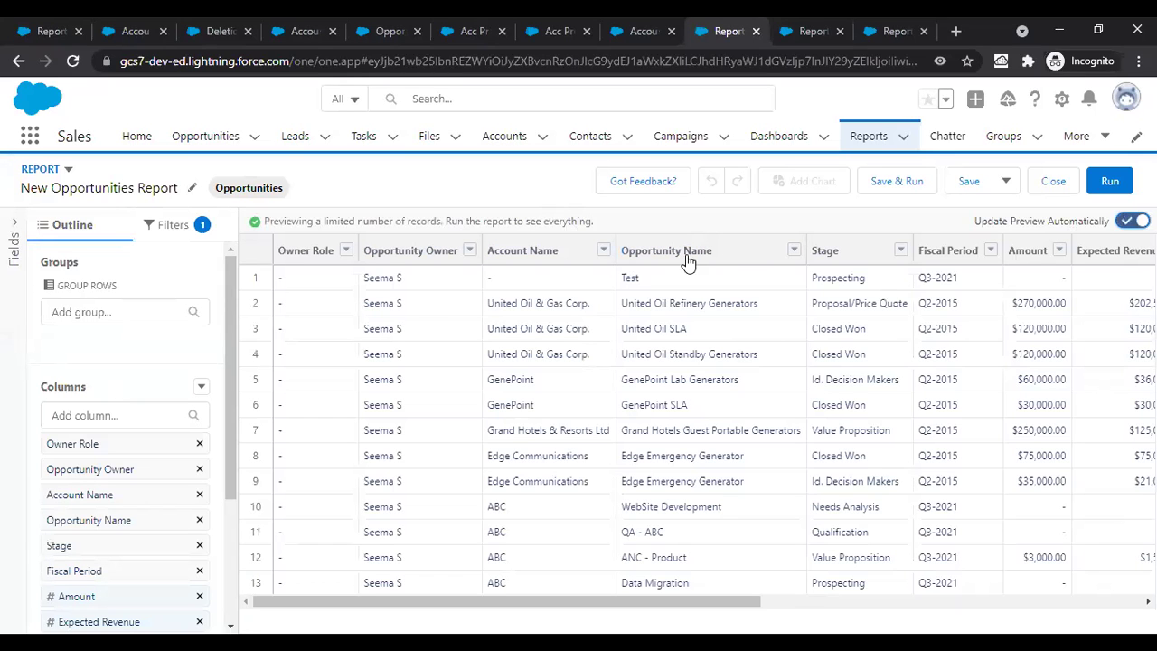
left_click(199, 388)
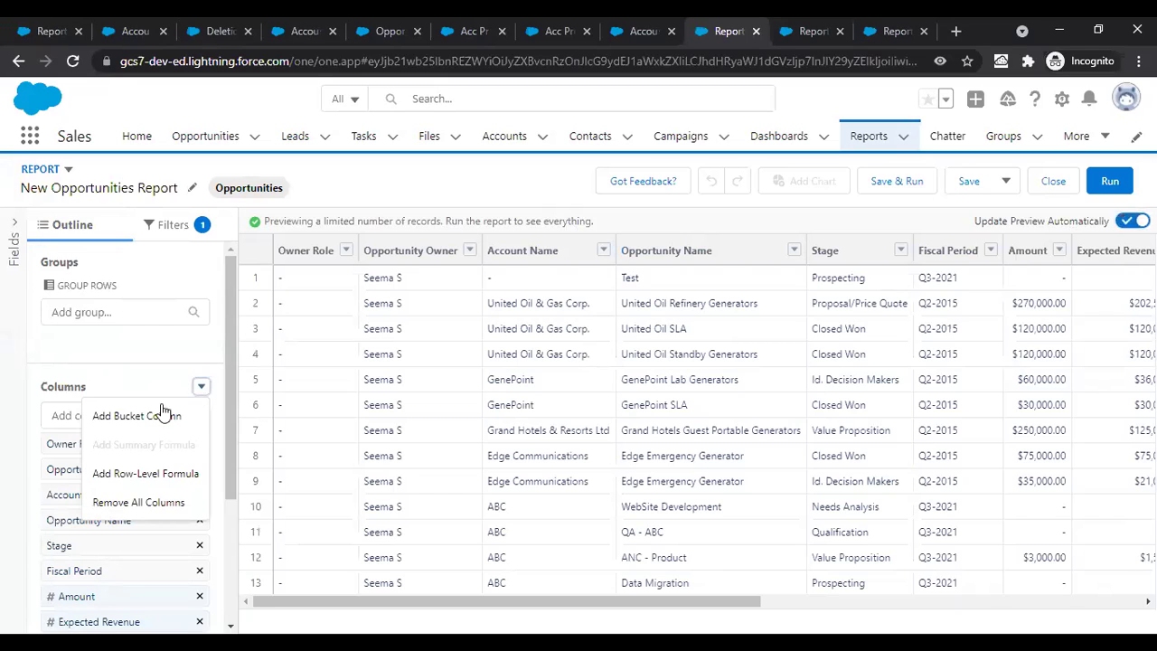
left_click(142, 503)
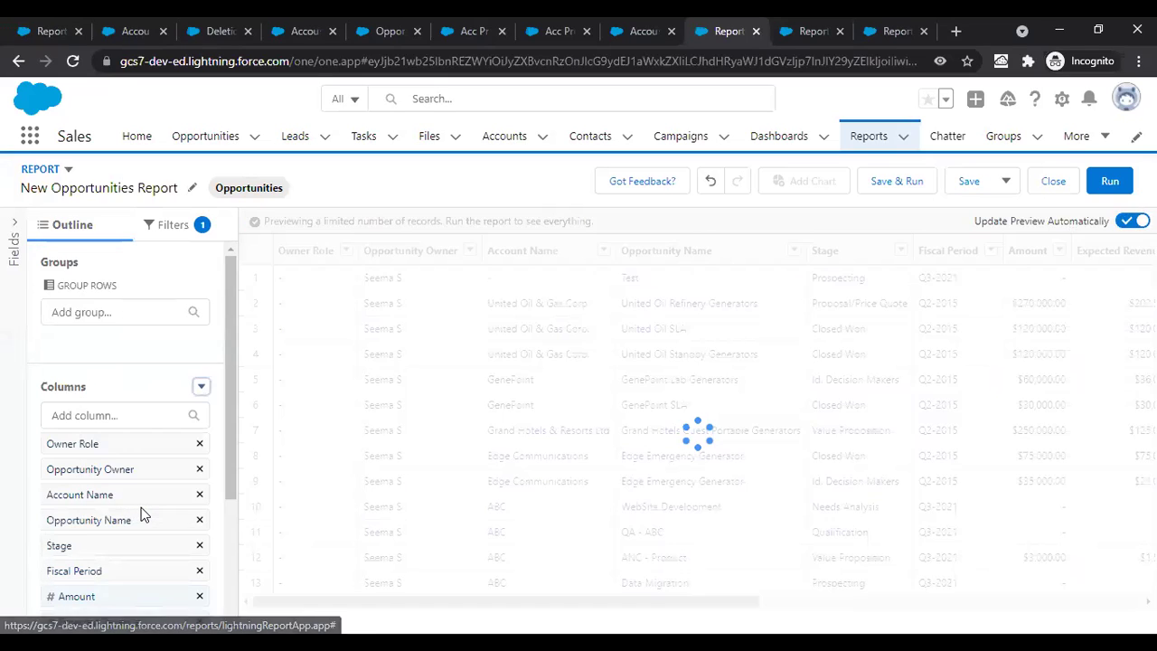
Step: Add the Opportunity Name and Amount columns to the opportunities report
left_click(108, 416)
type("opp")
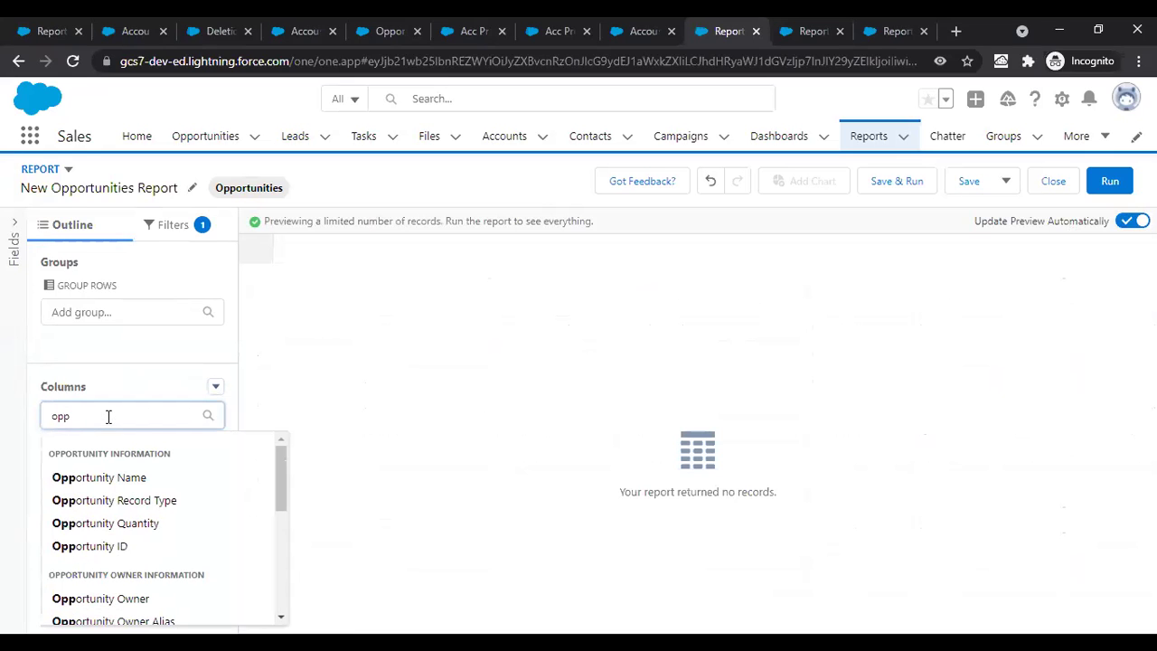
left_click(142, 478)
left_click(102, 413)
type("amo")
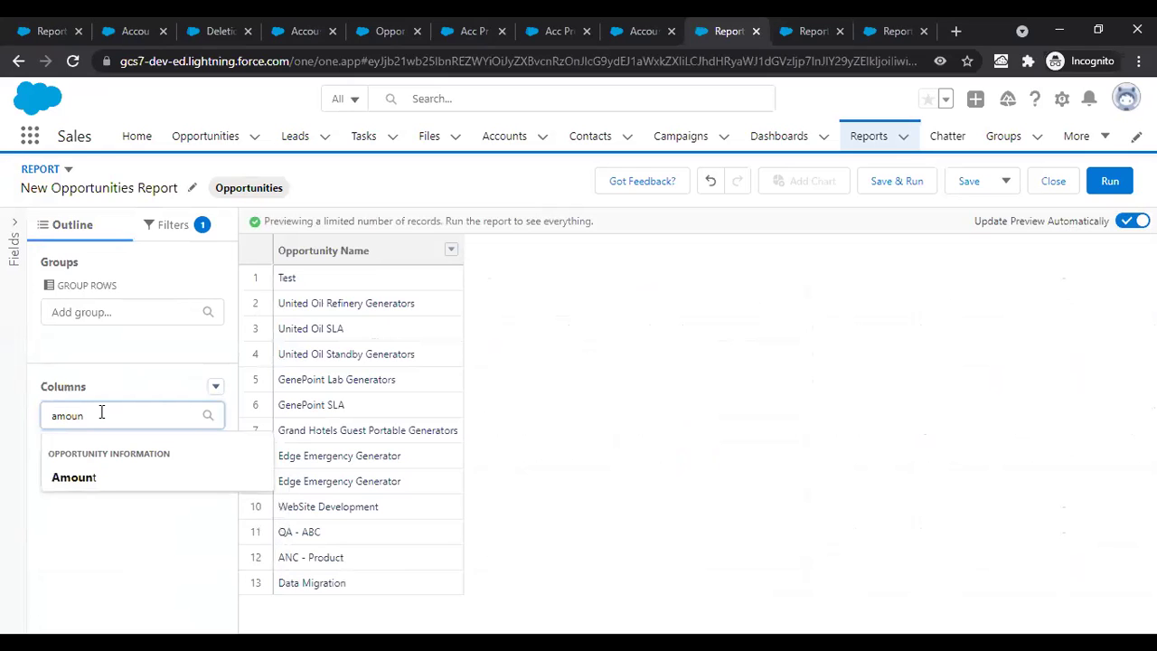
type("un")
left_click(90, 477)
Step: Add the Stage and Account Name columns to the opportunities report
left_click(91, 417)
type("stager")
key("BackSpace")
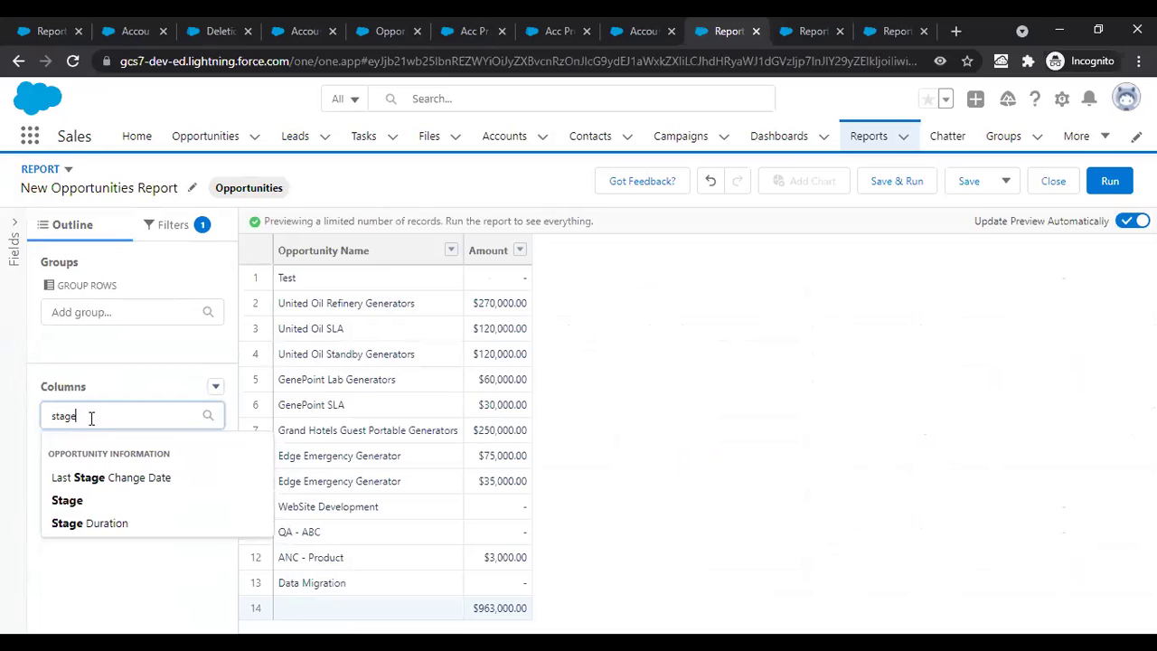
left_click(69, 497)
left_click(78, 407)
type("a")
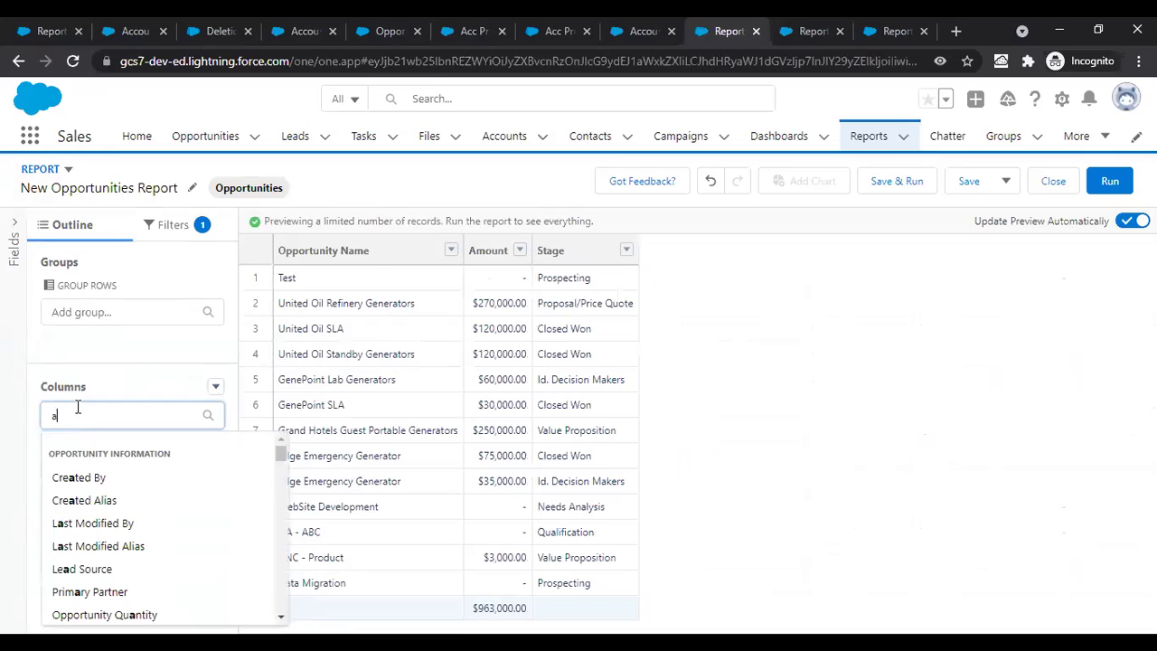
type("cc")
left_click(126, 477)
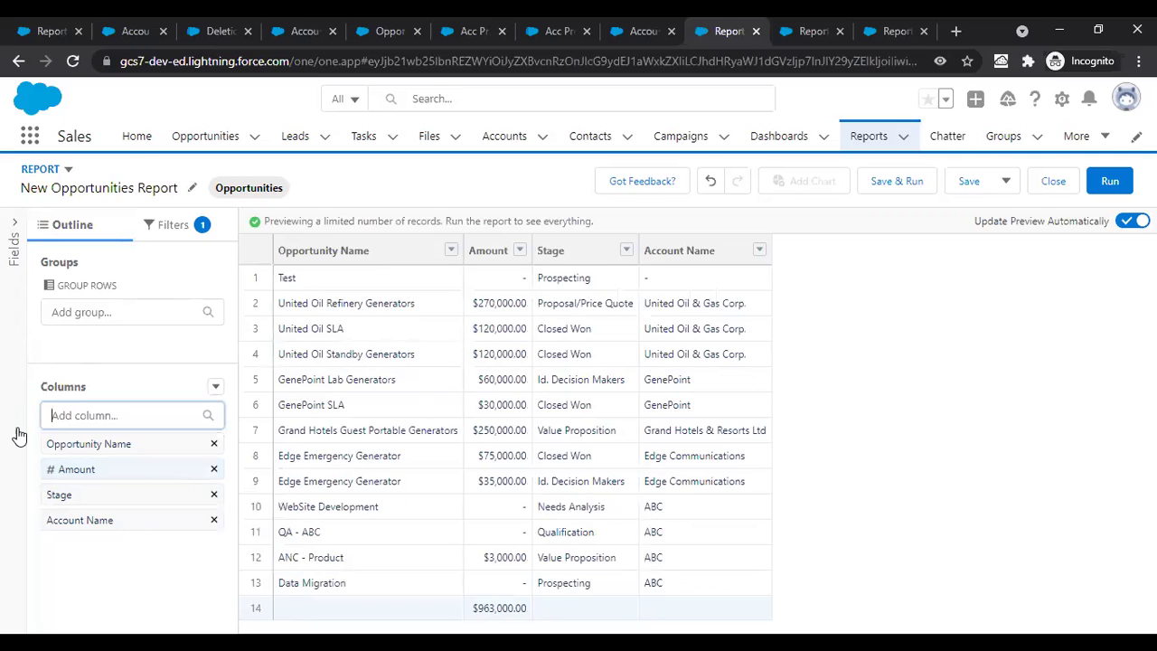
Step: Change the opportunities report's format to Joined Report
left_click(65, 170)
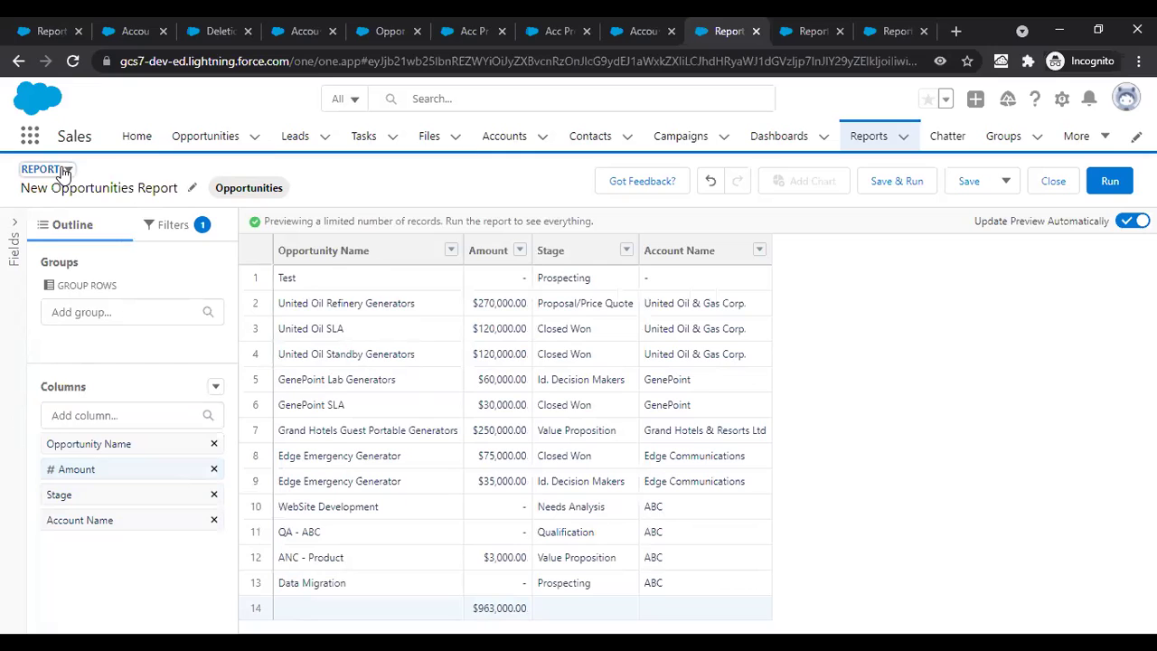
left_click(102, 332)
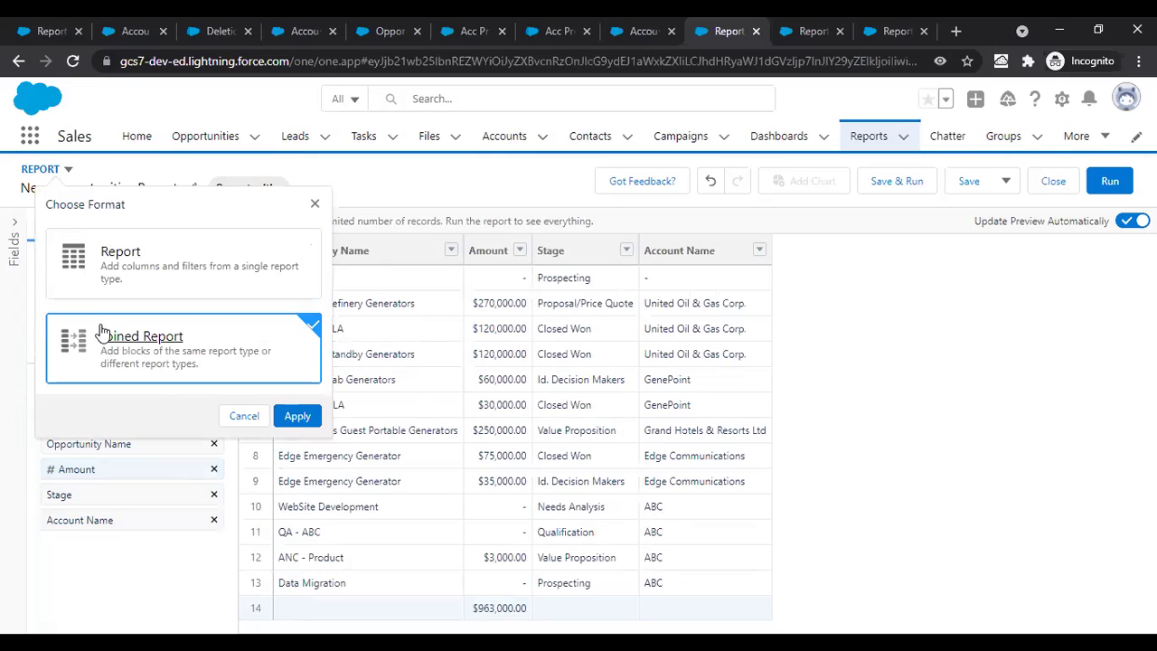
left_click(298, 414)
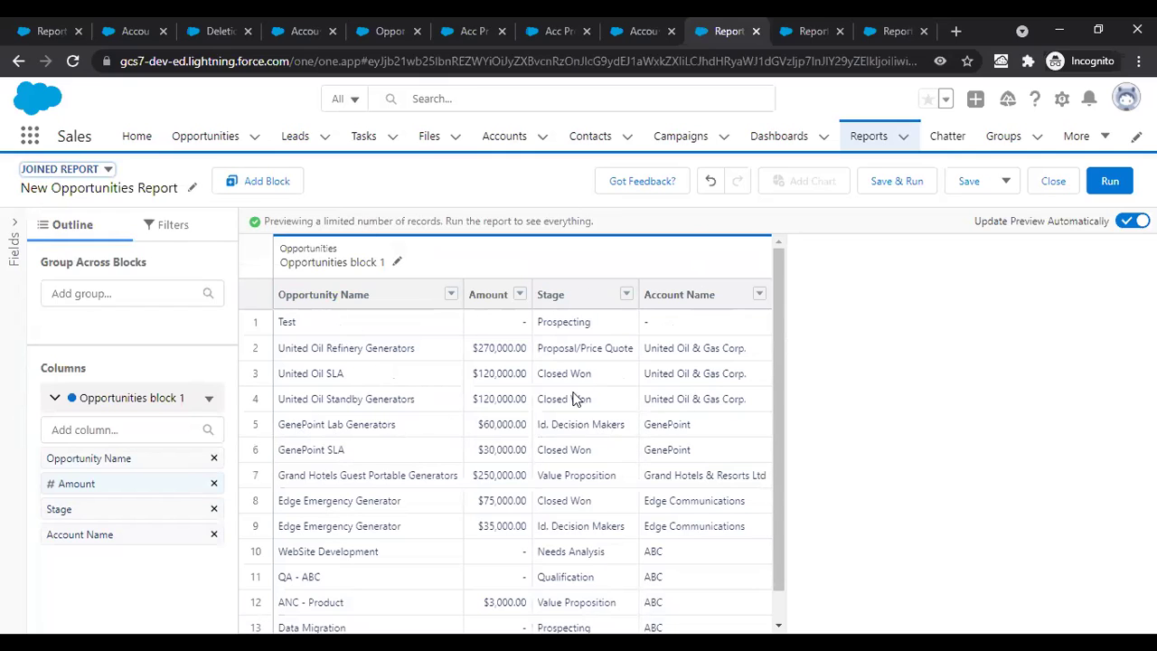
Step: Add a second block to the joined report using the Cases report type
left_click(257, 181)
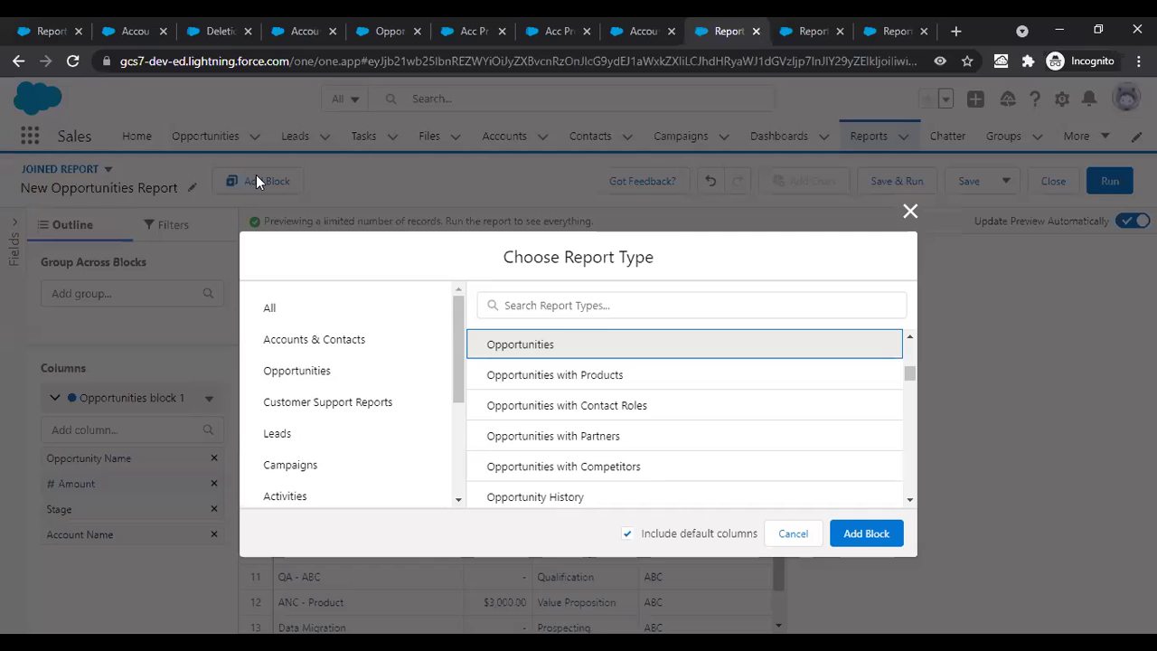
left_click(552, 304)
type("cases")
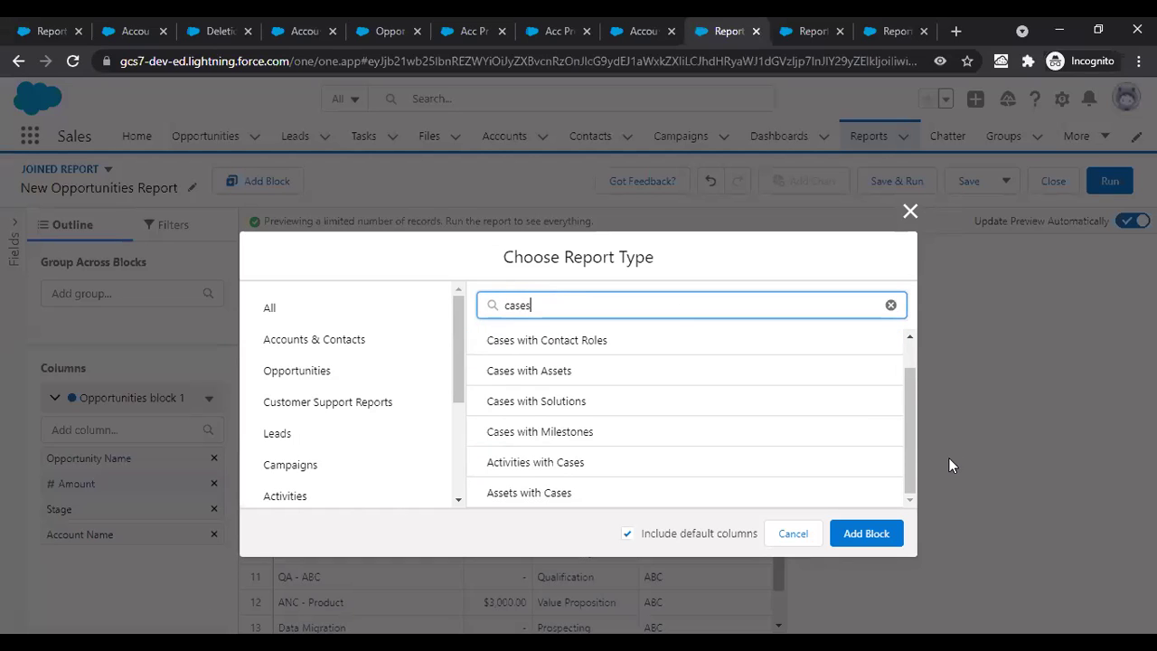
left_click_drag(909, 427, 905, 364)
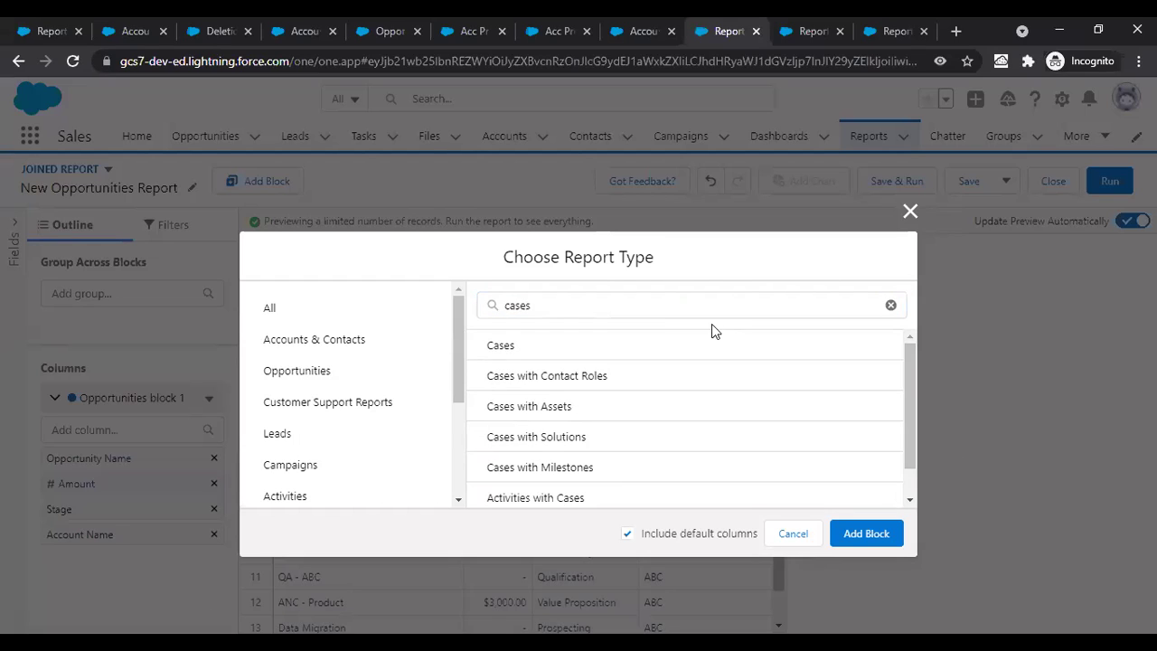
left_click(713, 349)
left_click(881, 536)
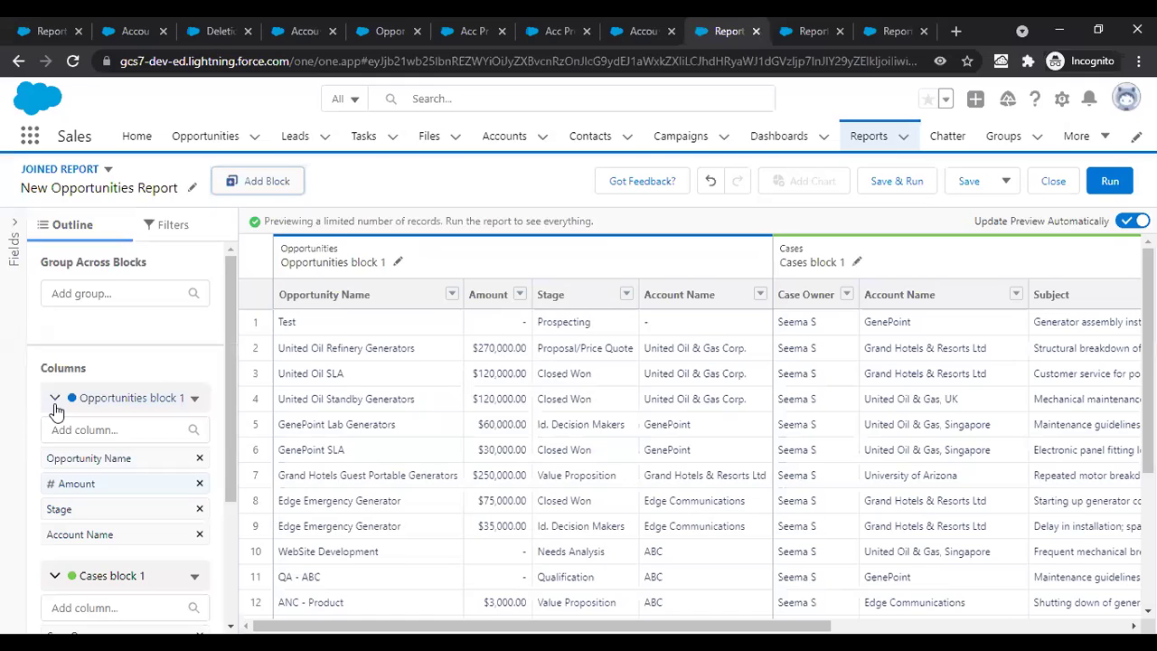
Step: Collapse the Opportunities block's column list and remove all columns from the Cases block
left_click(56, 401)
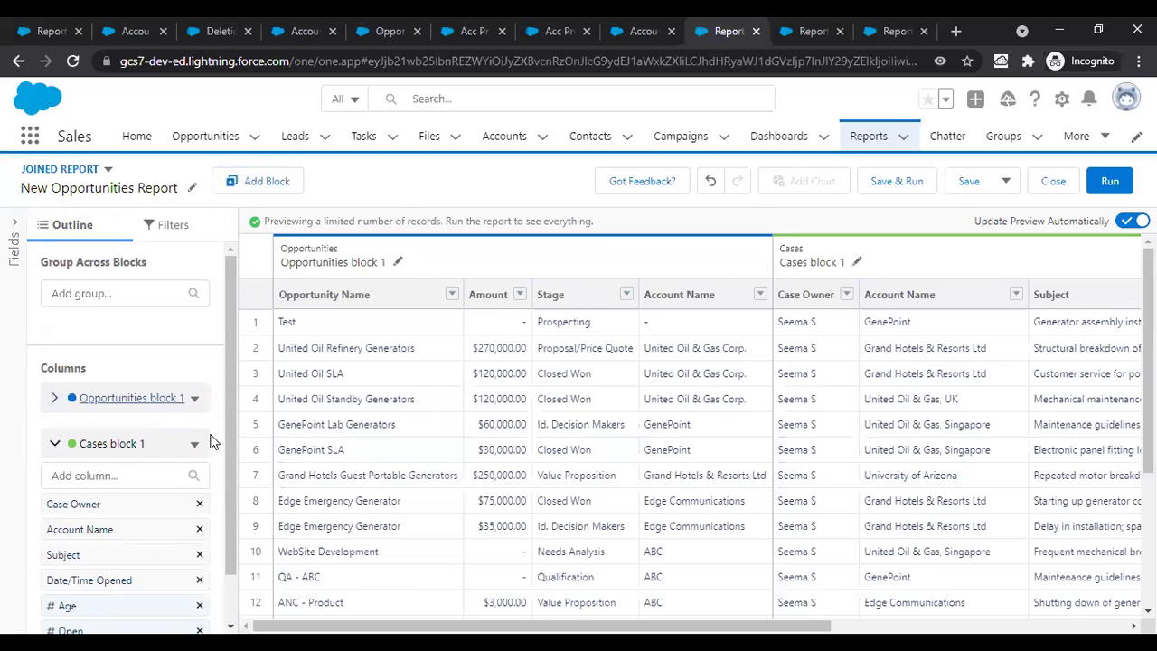
left_click(193, 445)
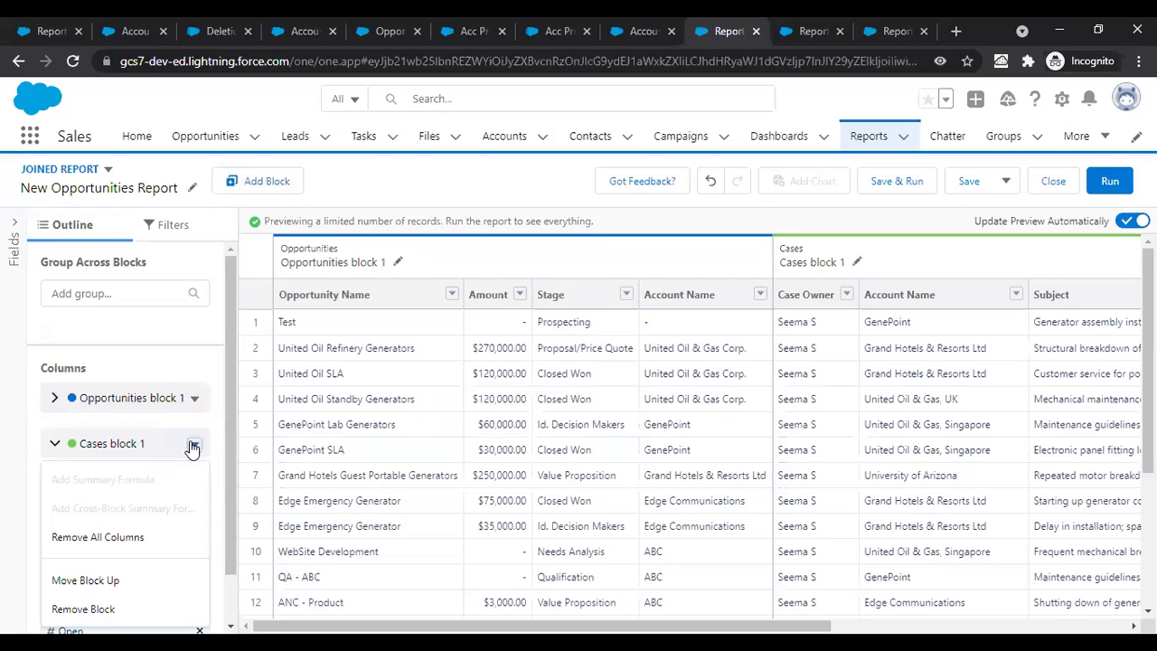
left_click(98, 535)
Step: Add the Status, Subject and Account Name columns to the Cases block
left_click(84, 482)
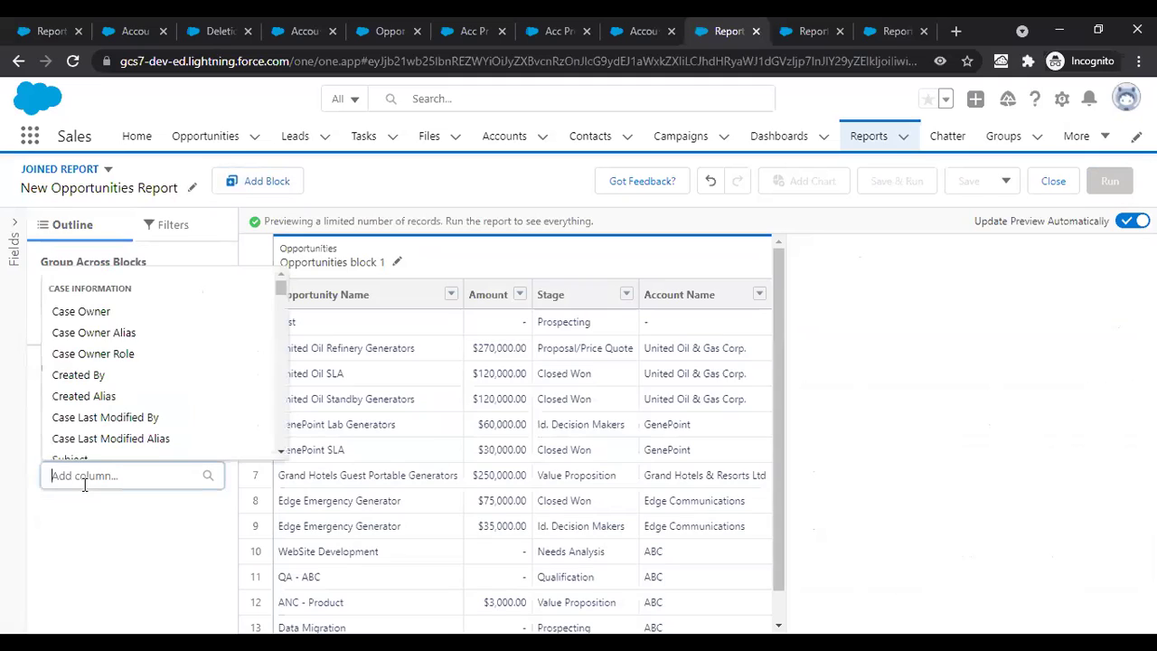
type("sta")
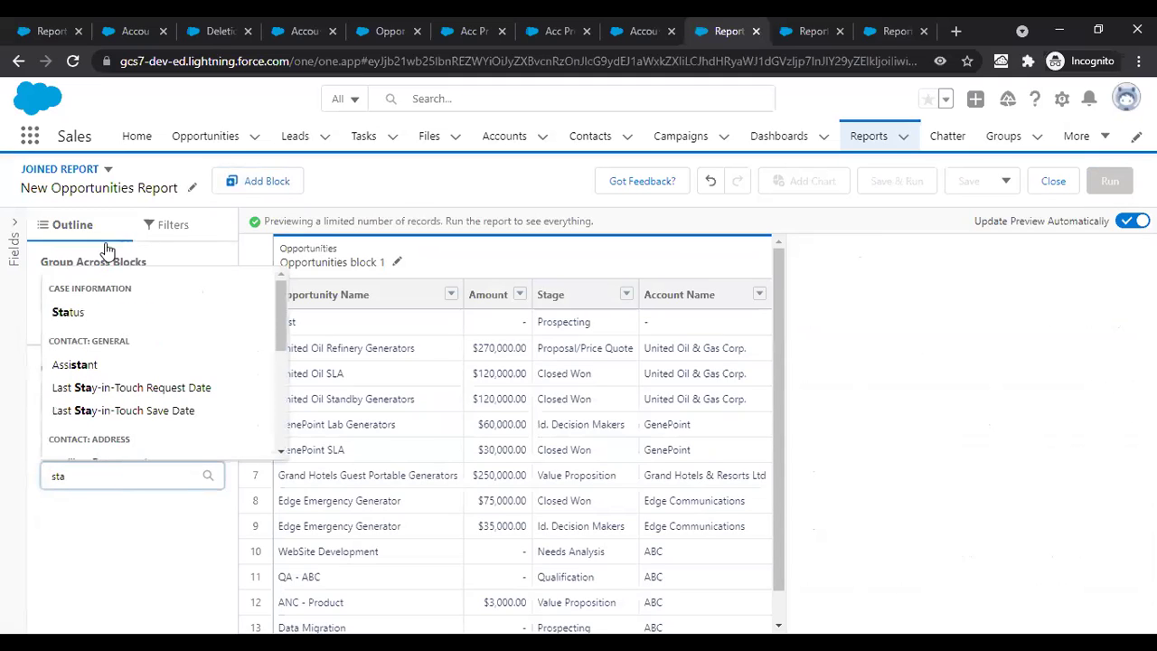
left_click(89, 315)
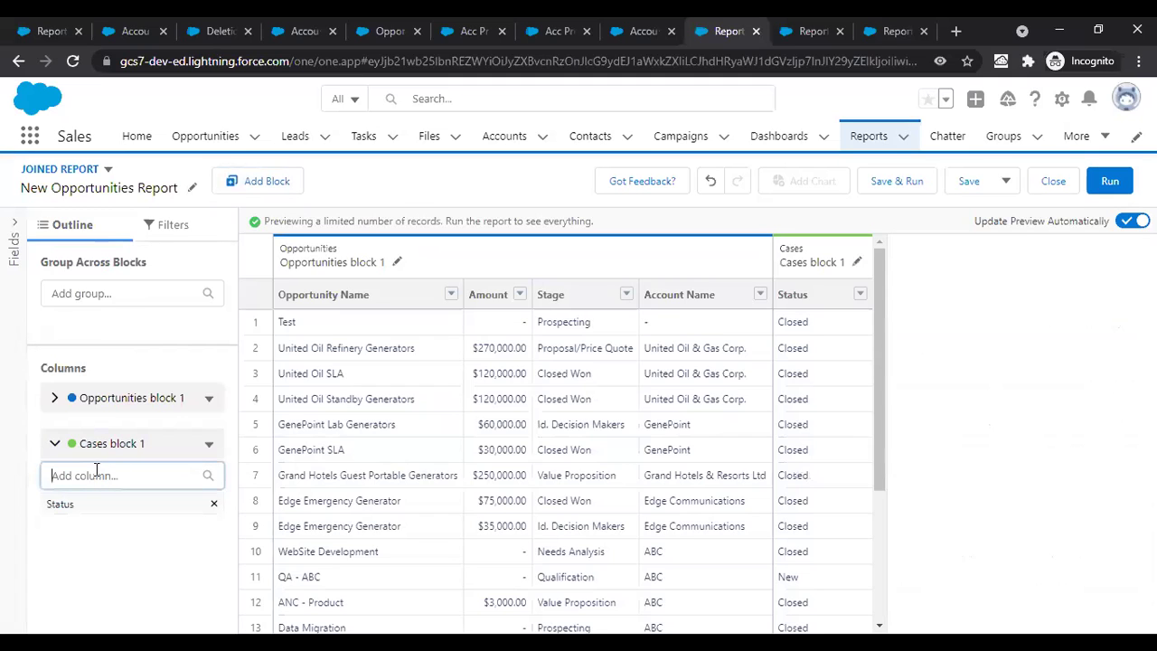
left_click(97, 470)
type("sub")
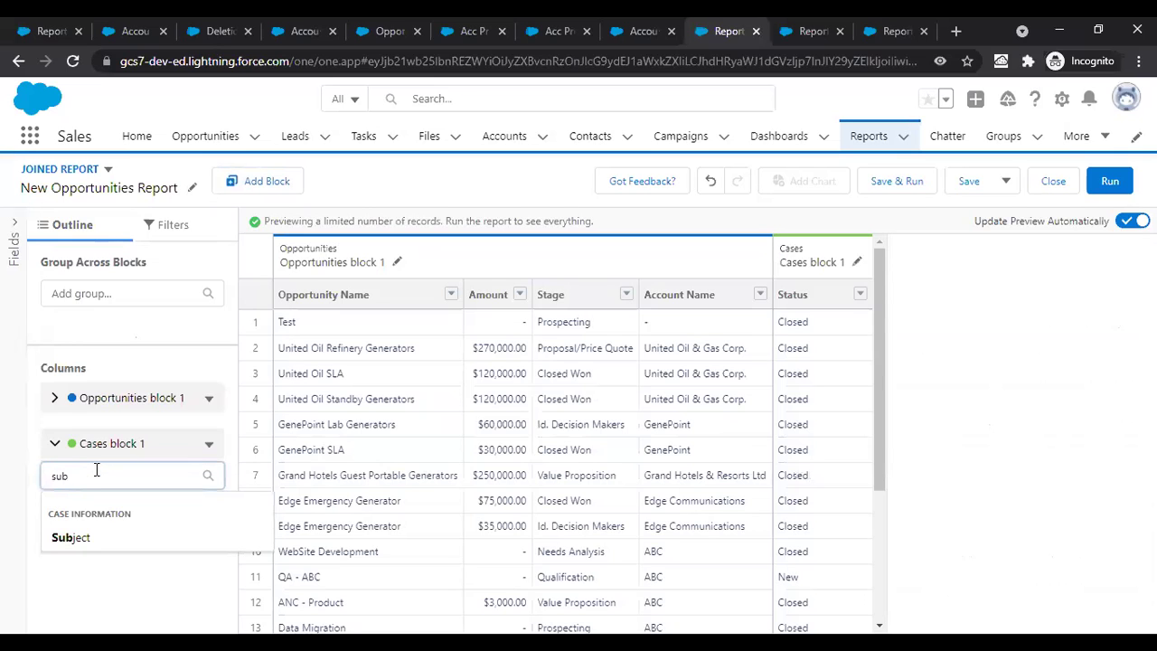
left_click(81, 541)
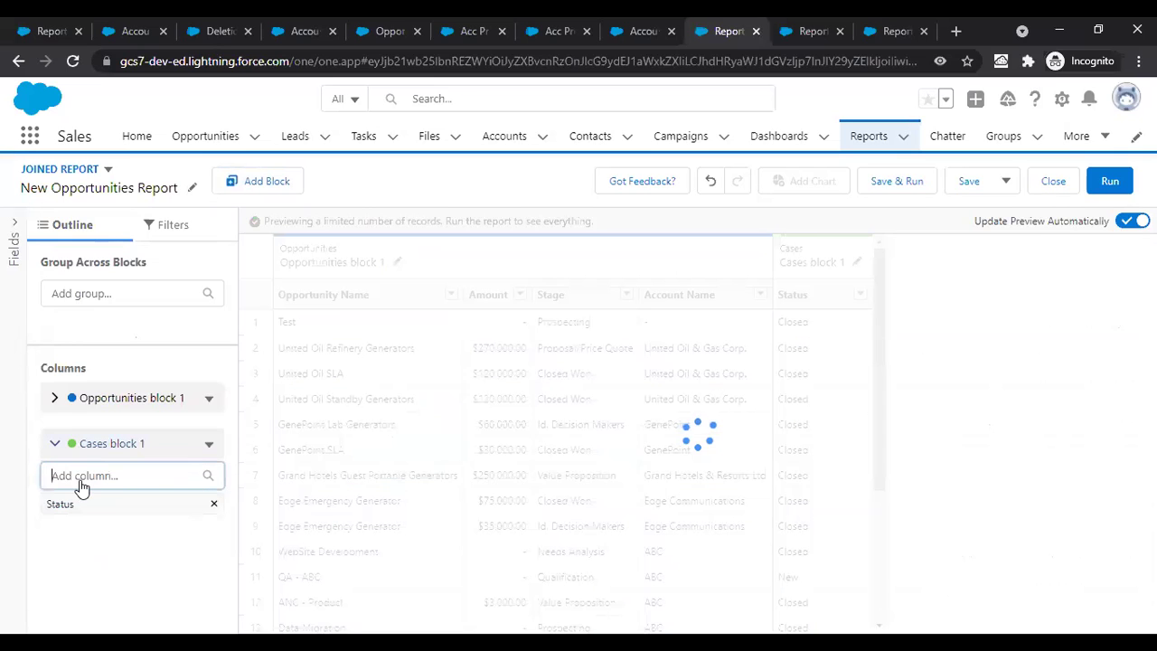
left_click(81, 476)
type("acc")
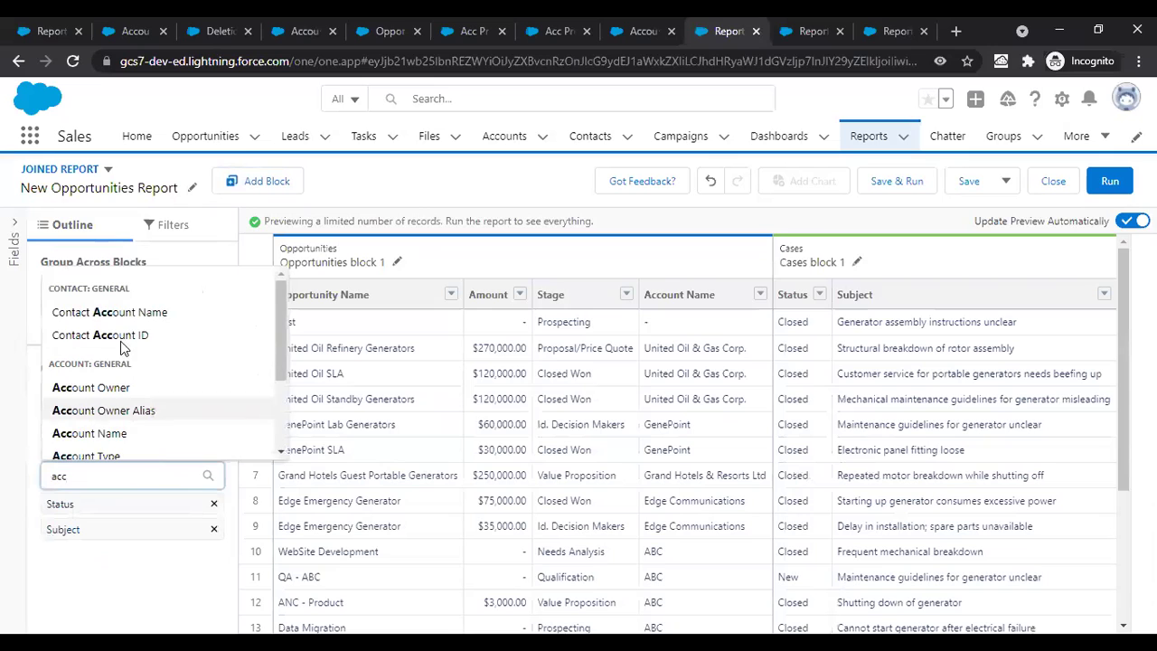
left_click(125, 434)
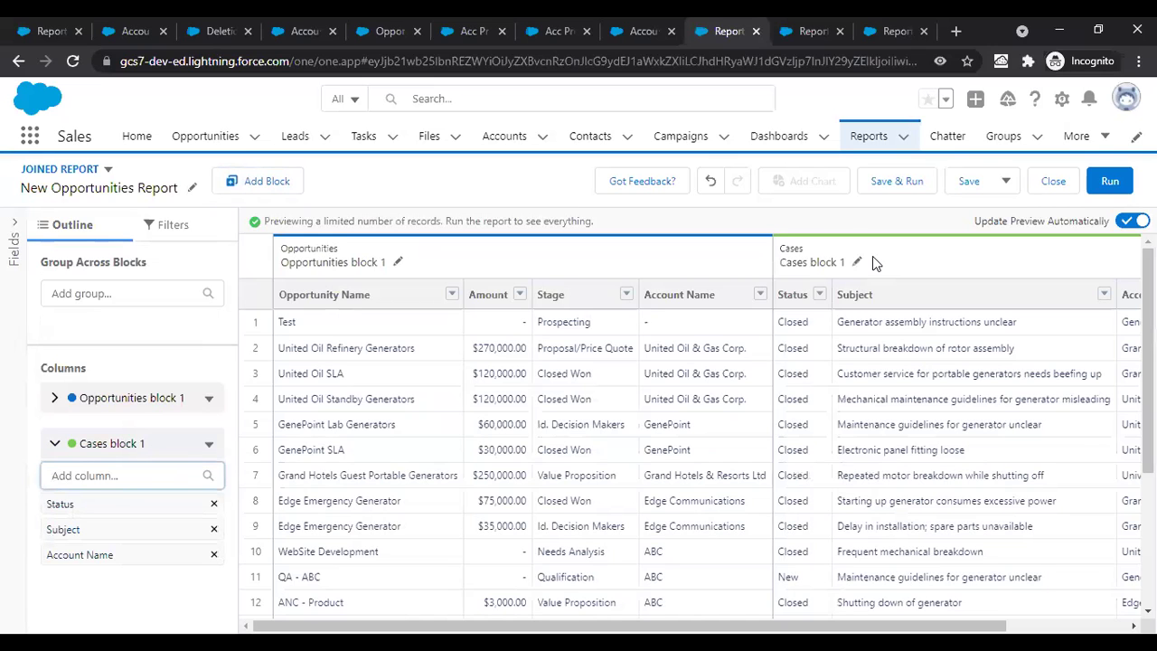
Step: Group across both blocks by Account Name, run the joined report and review its grouped records
left_click_drag(768, 625, 890, 626)
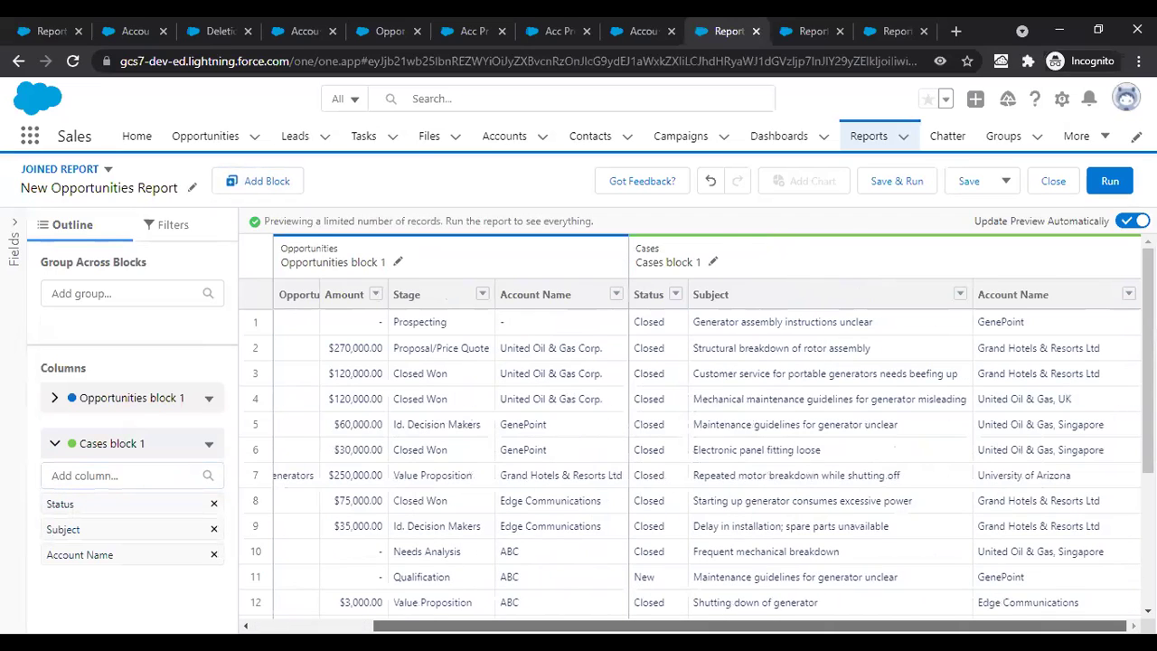
scroll(755, 607, "left", 2)
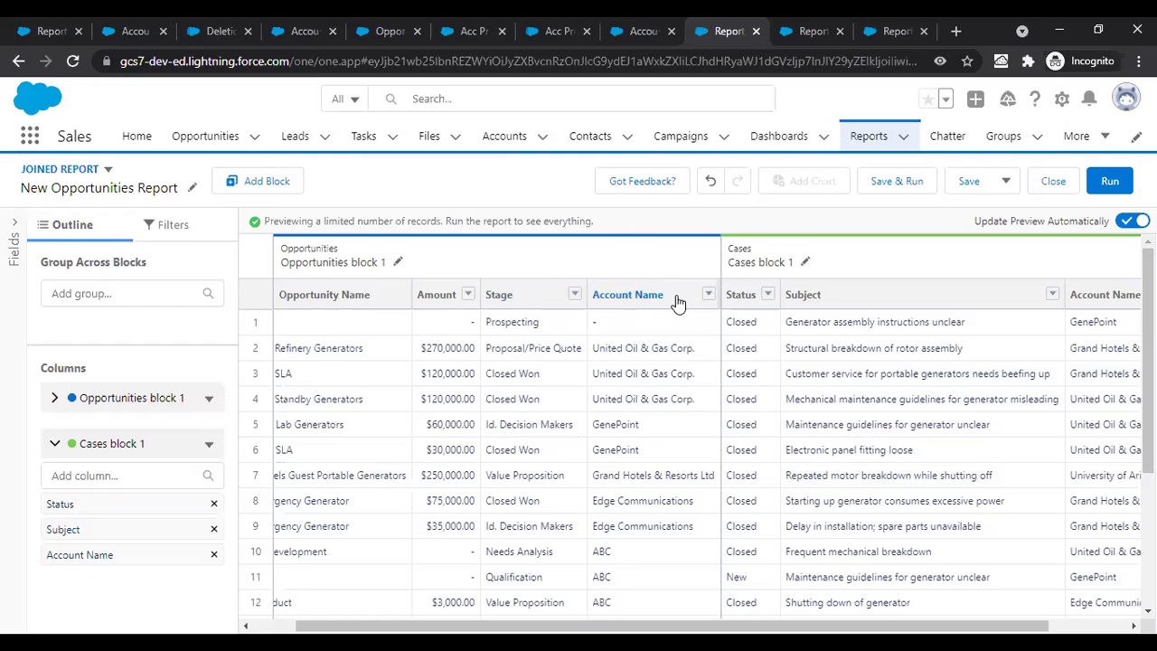
left_click_drag(1020, 626, 1120, 584)
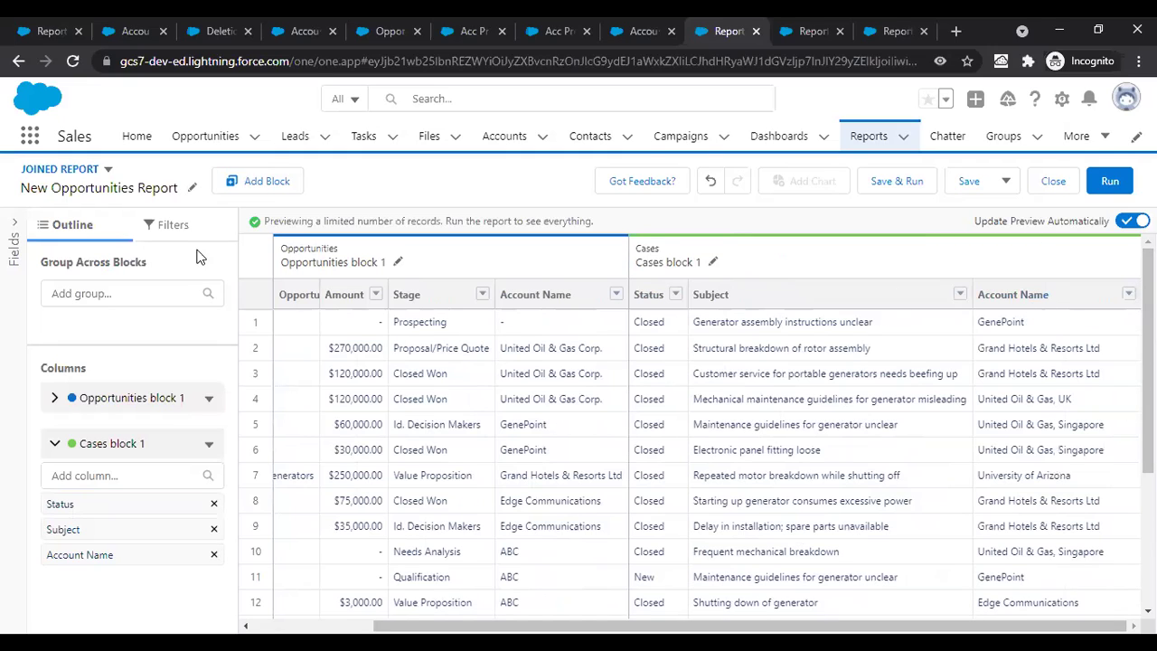
left_click(138, 295)
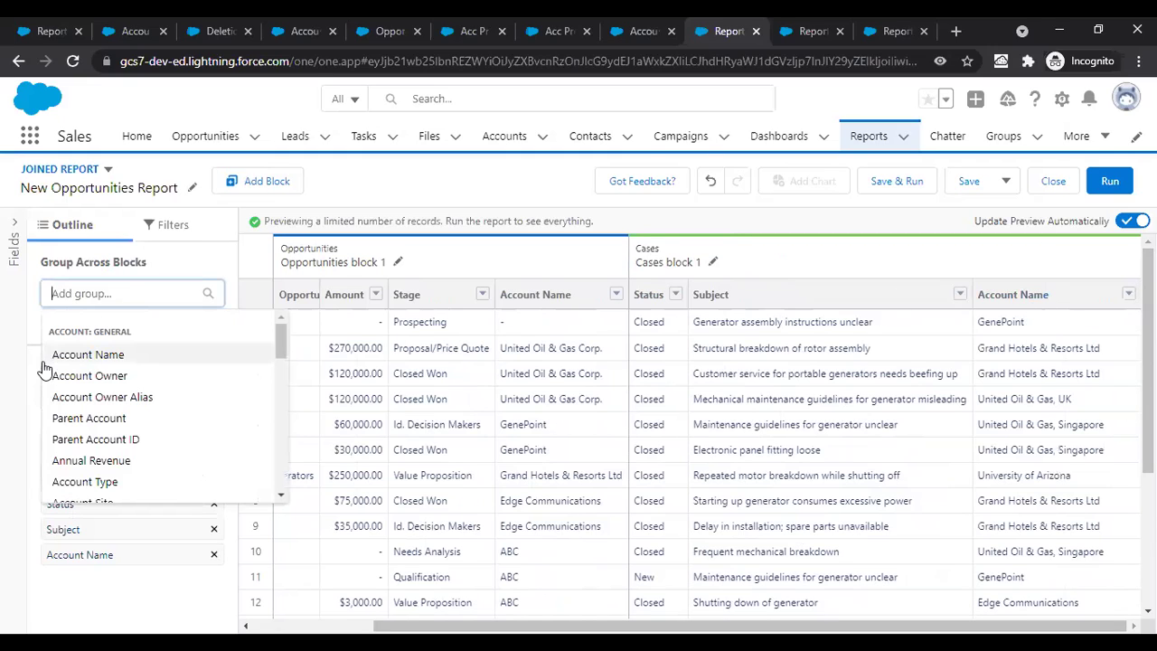
left_click(74, 356)
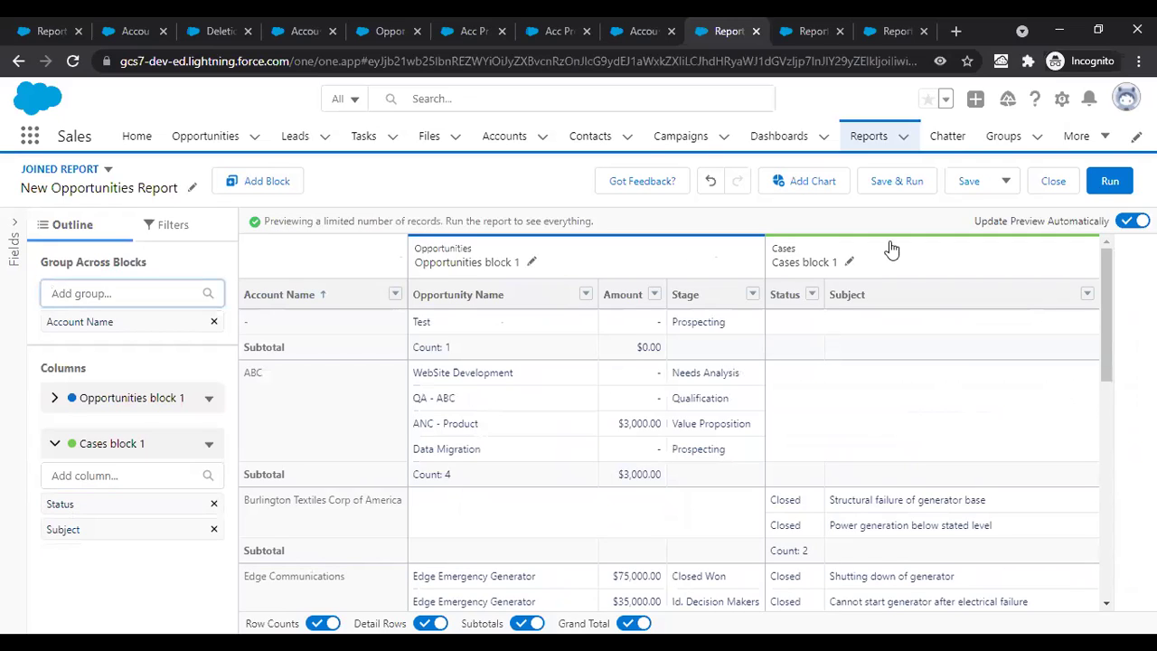
left_click(1108, 190)
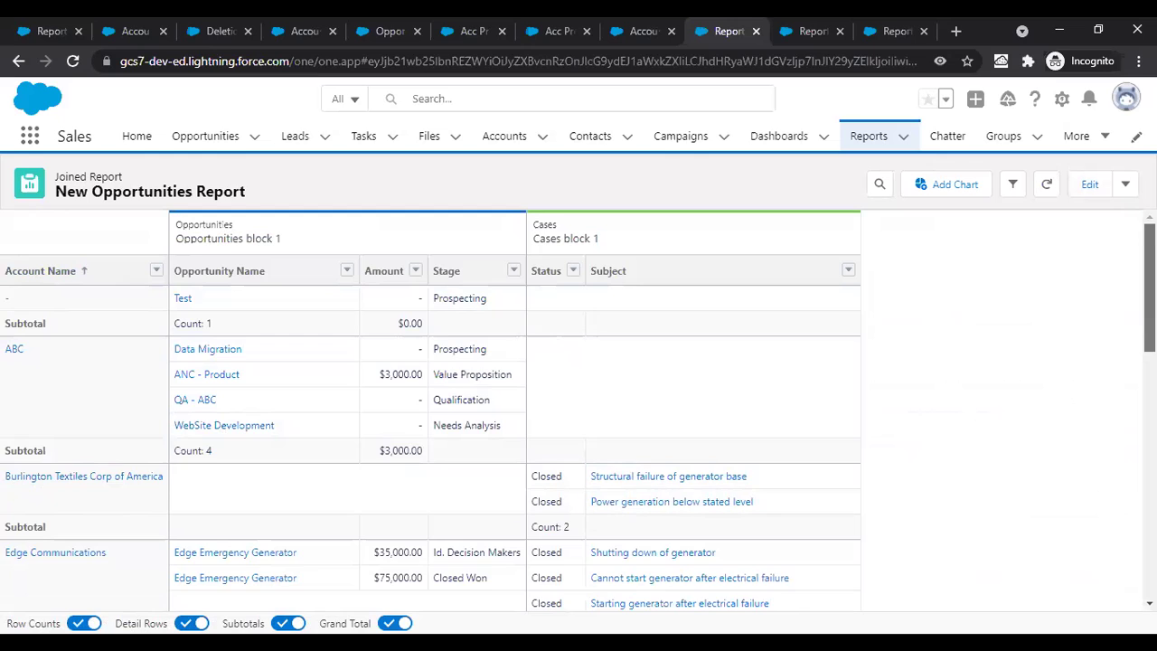
scroll(3, 361, "down", 2)
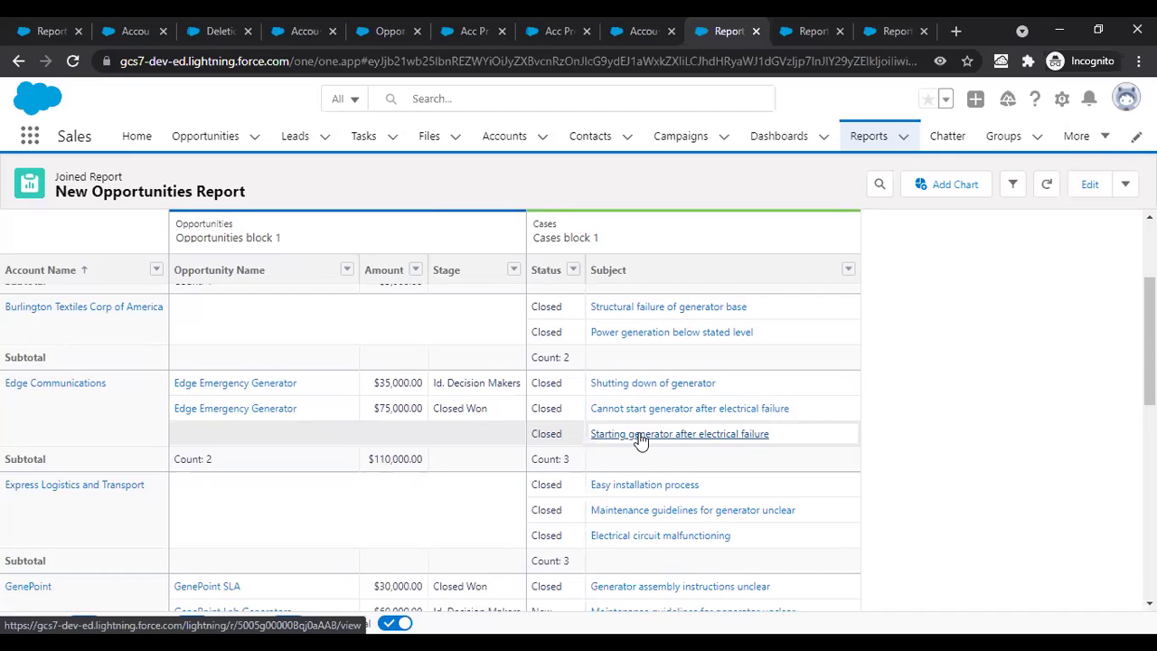
Step: Switch to the Salesforce Classic Opportunity report tab and start a new report from the Reports page
left_click(437, 17)
left_click(387, 22)
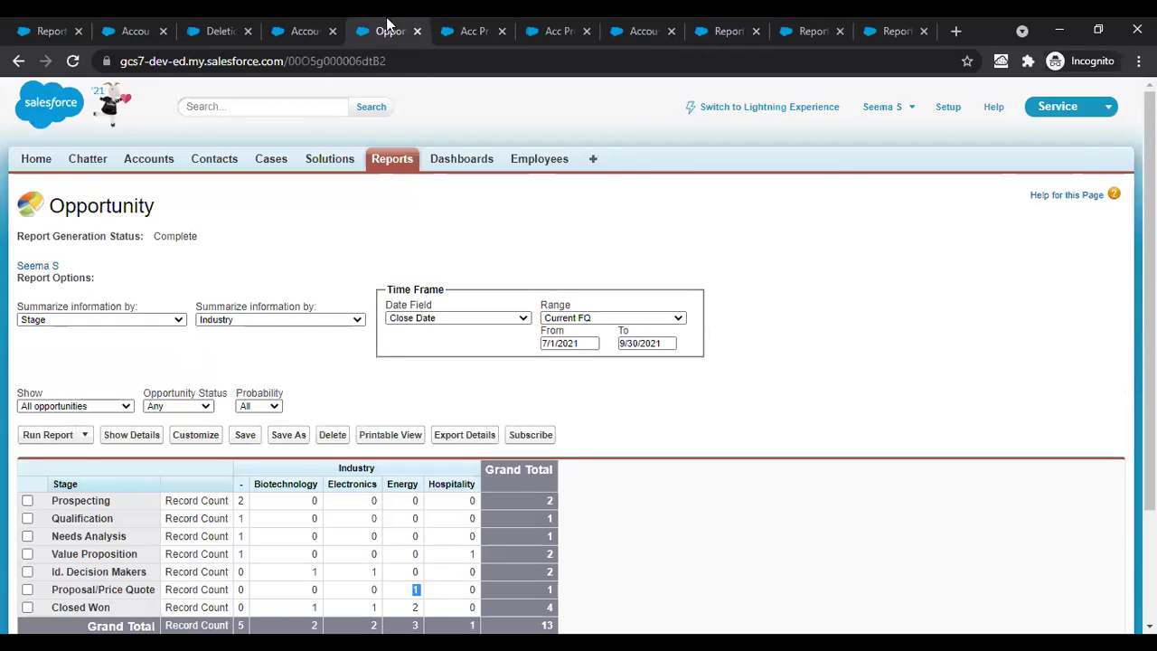
left_click(388, 171)
left_click(407, 161)
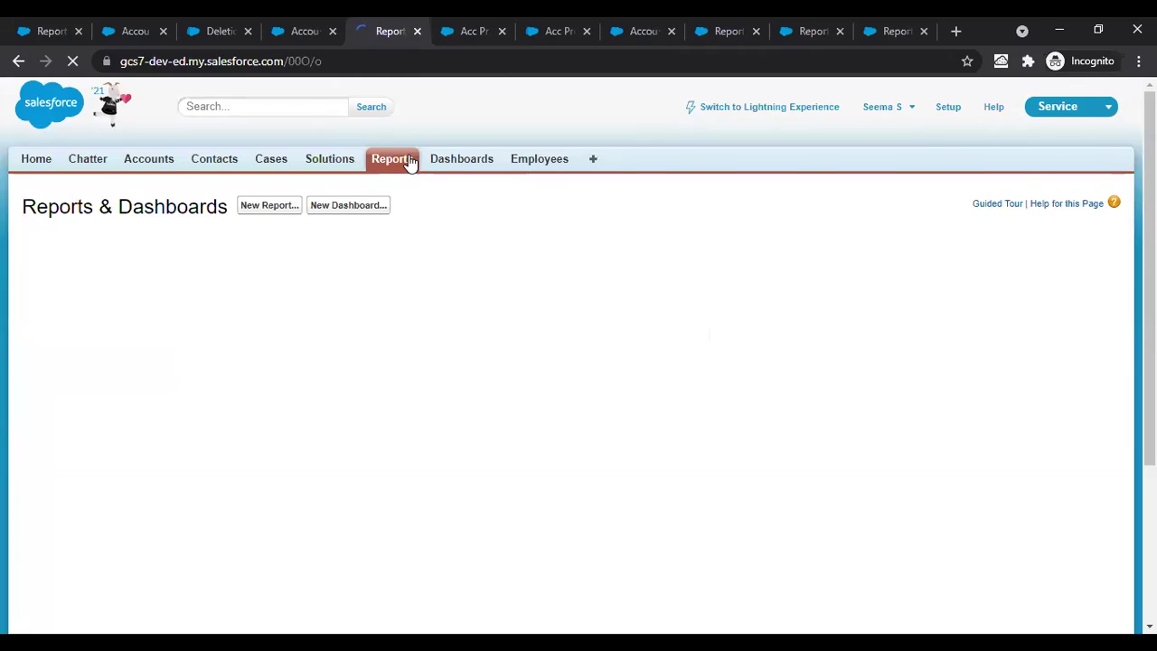
left_click(269, 206)
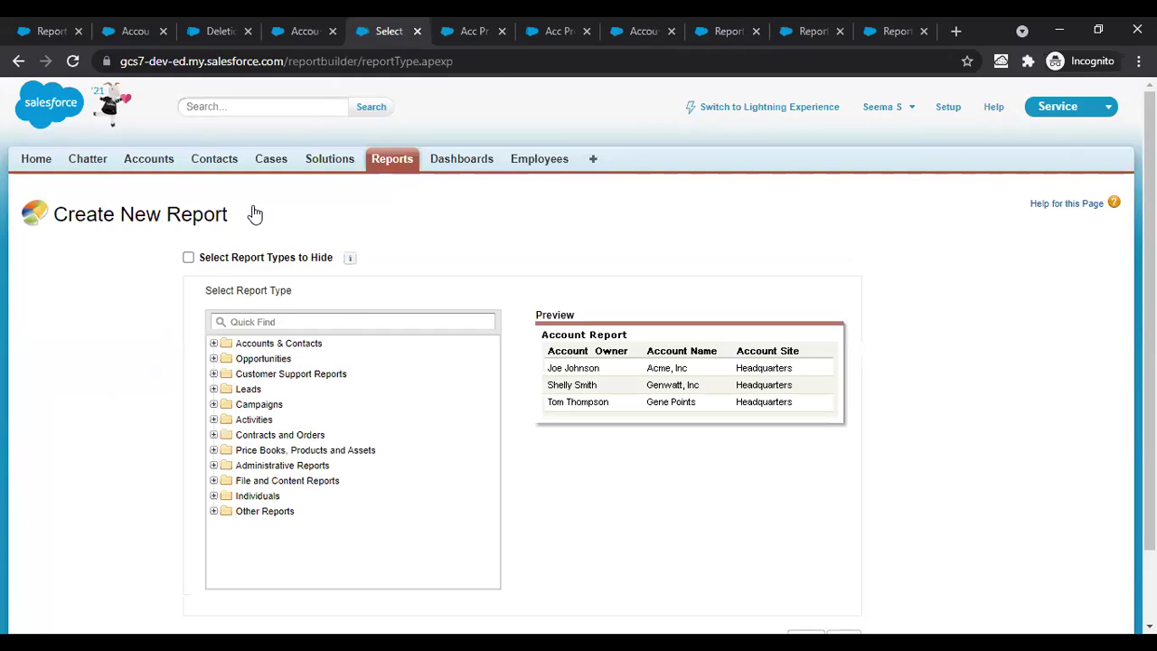
Step: Search the report types for "opp" and create the report with the Opportunities report type
left_click(343, 317)
type("opp")
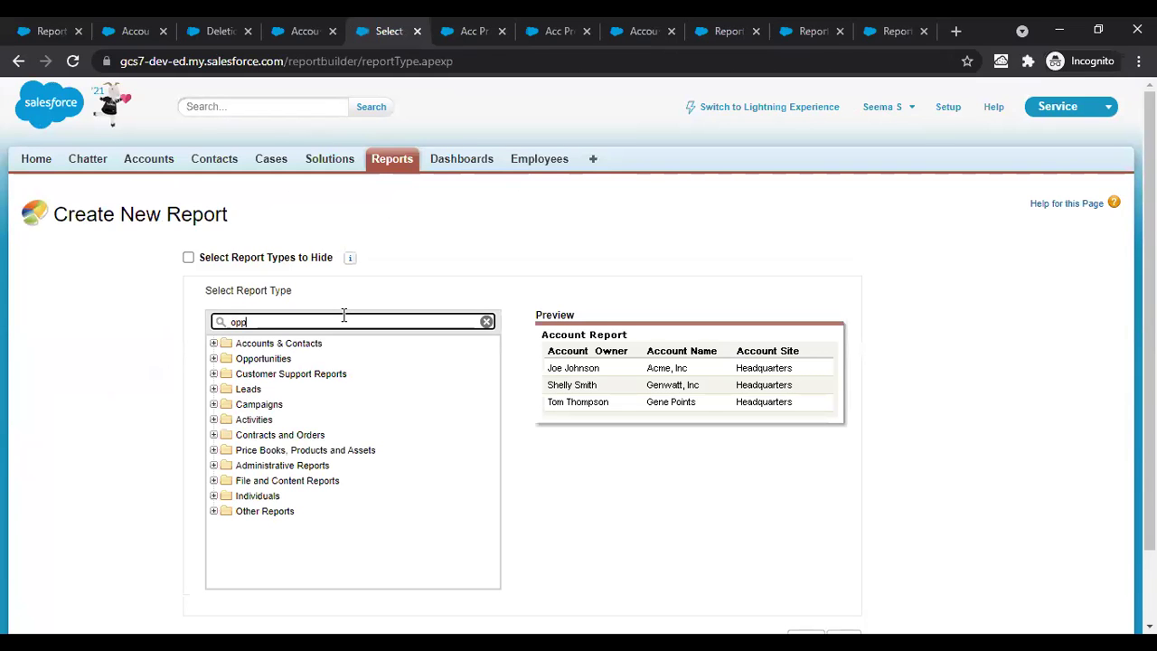
left_click(263, 388)
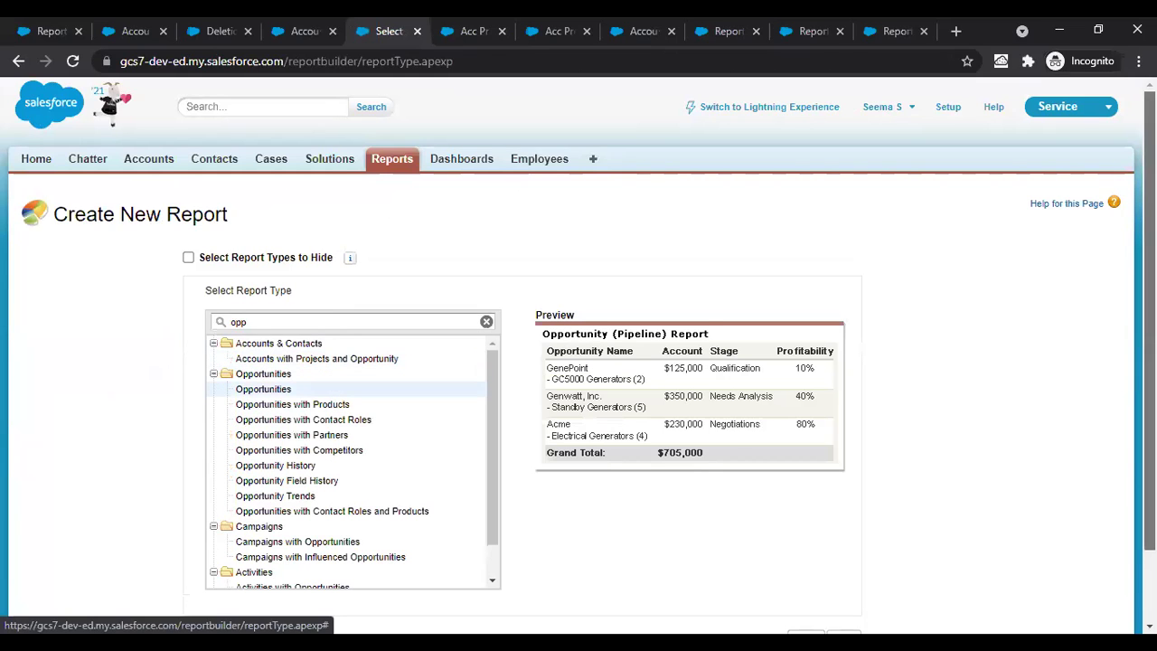
scroll(784, 352, "down", 2)
left_click(846, 554)
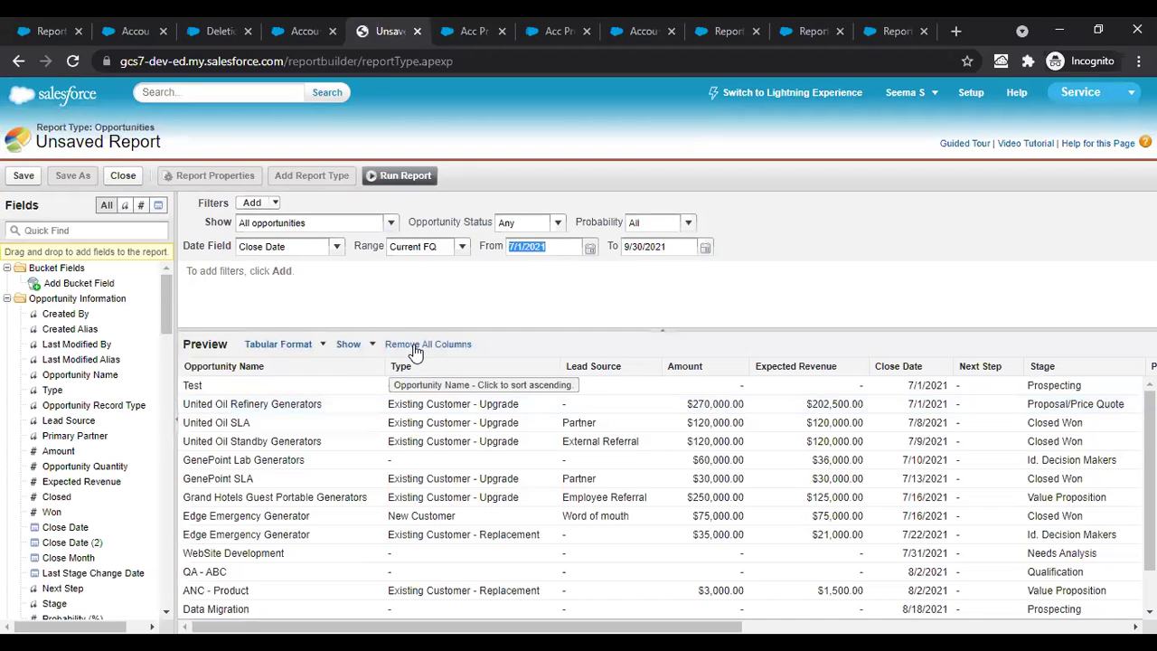
Step: Remove all default columns from the Opportunities report and add the Opportunity Name column
left_click(416, 344)
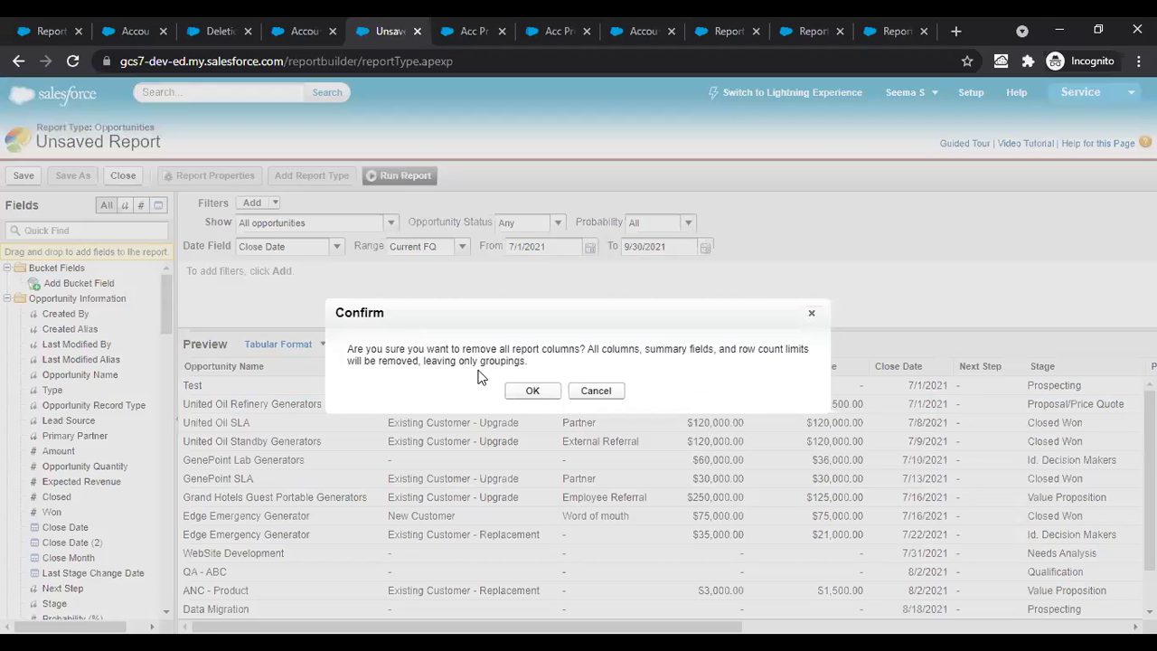
left_click(519, 390)
left_click(71, 234)
type("name")
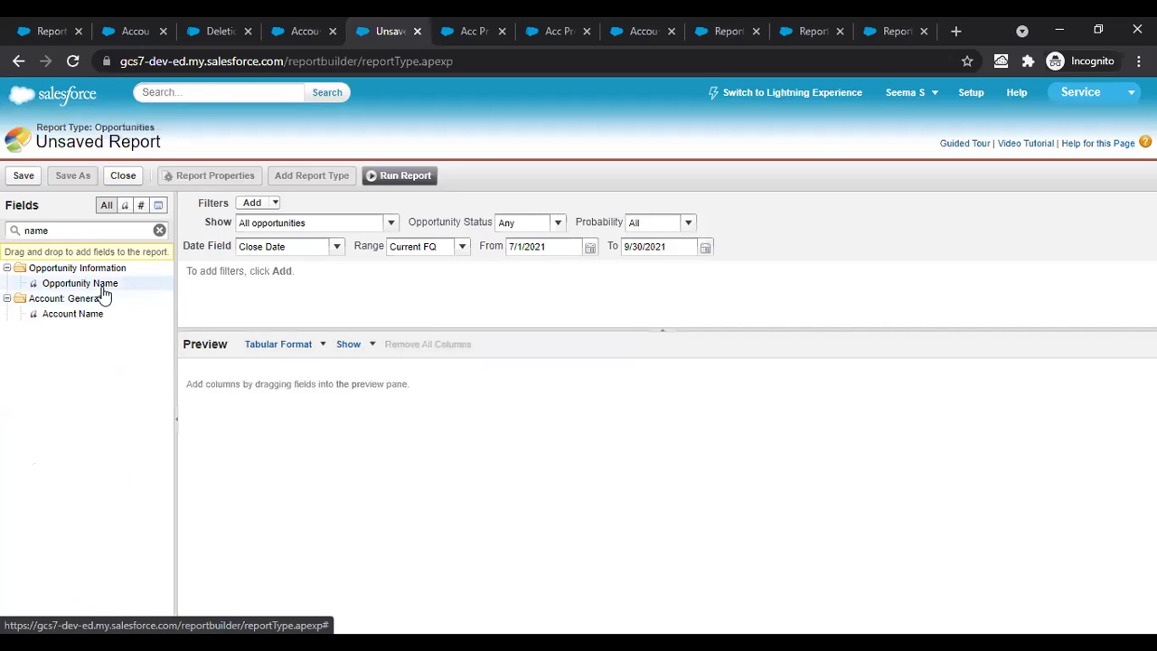
left_click_drag(101, 284, 214, 368)
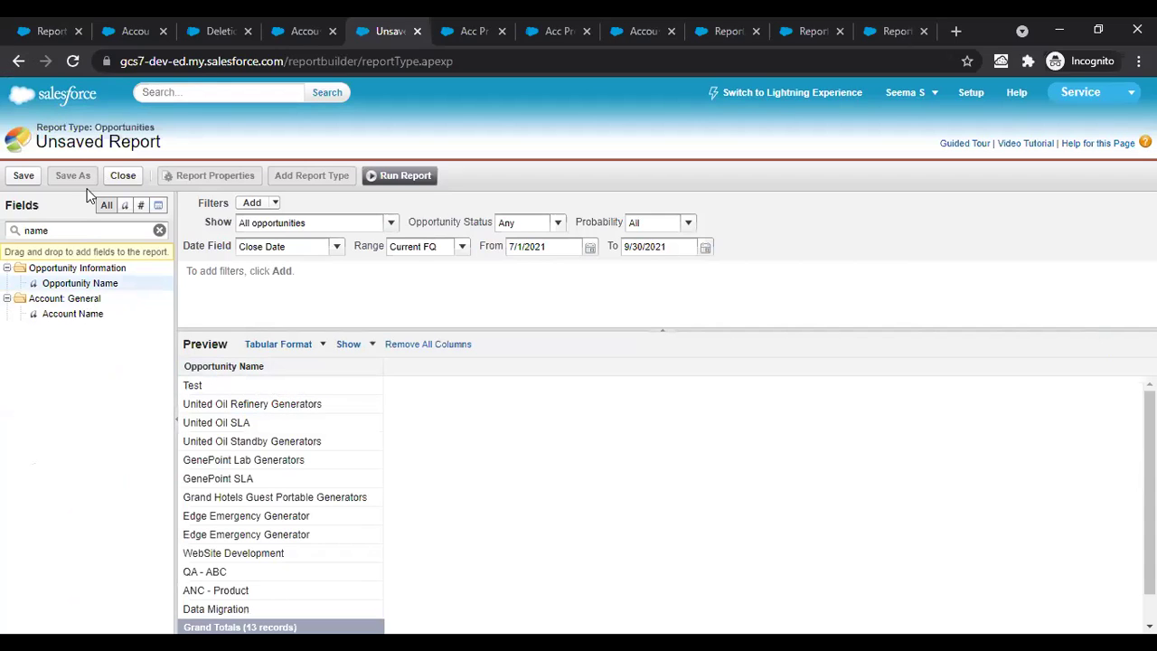
Step: Add the Stage, Amount and Account Name columns after Opportunity Name in the report preview
double_click(82, 233)
type("stage")
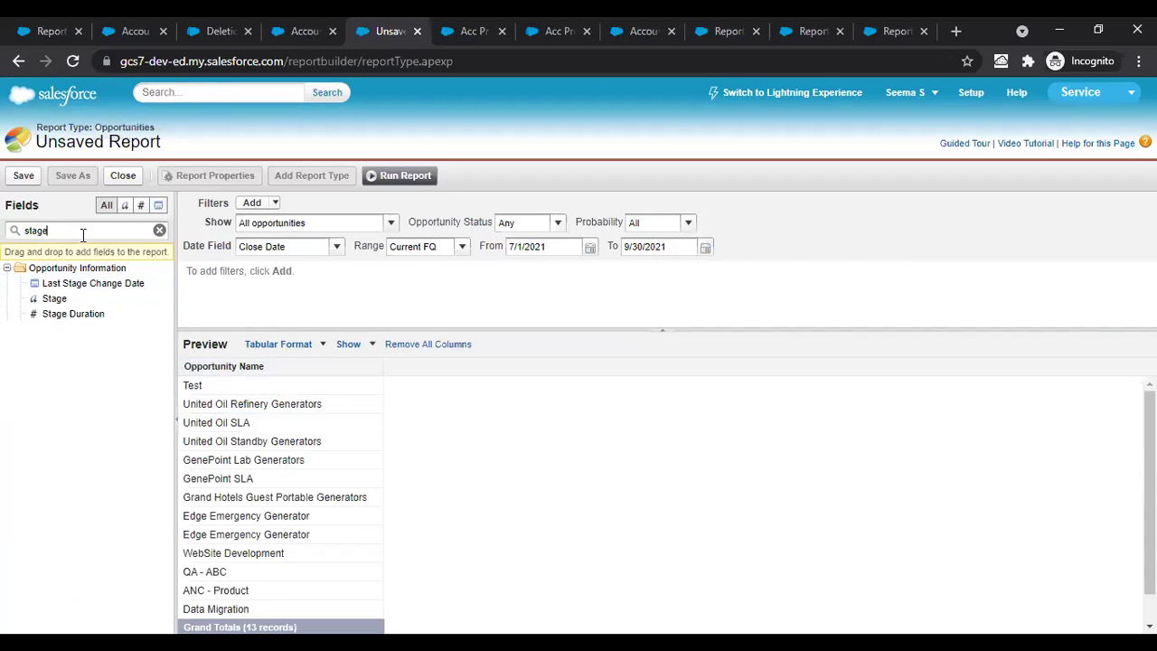
left_click_drag(68, 300, 380, 421)
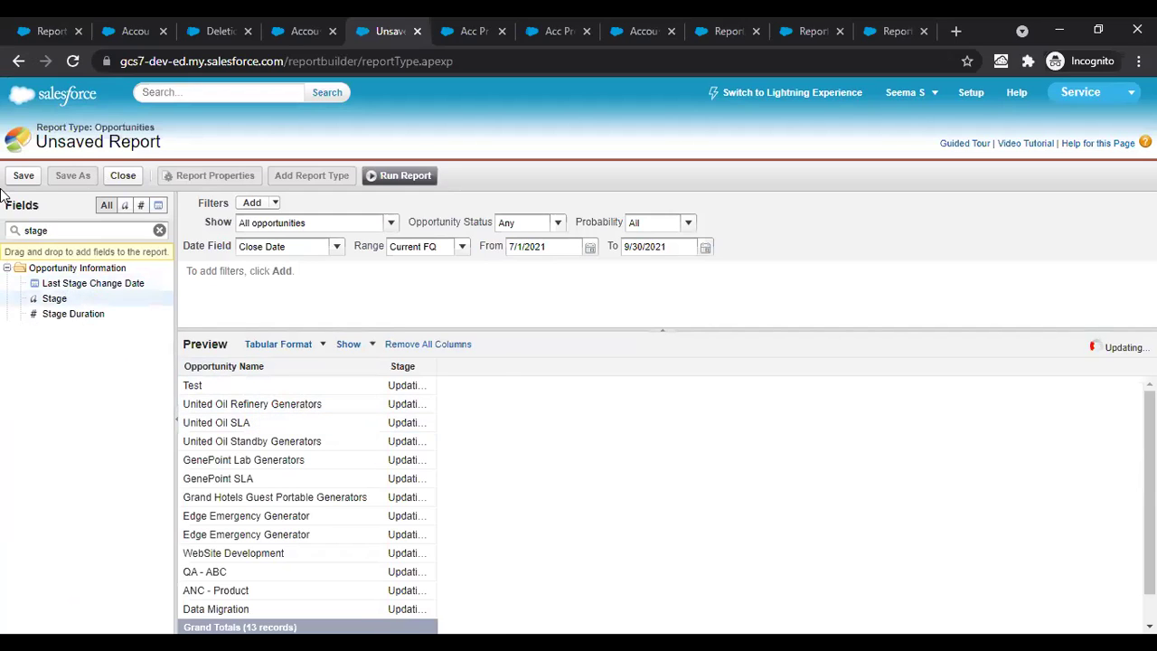
double_click(57, 231)
type("amount")
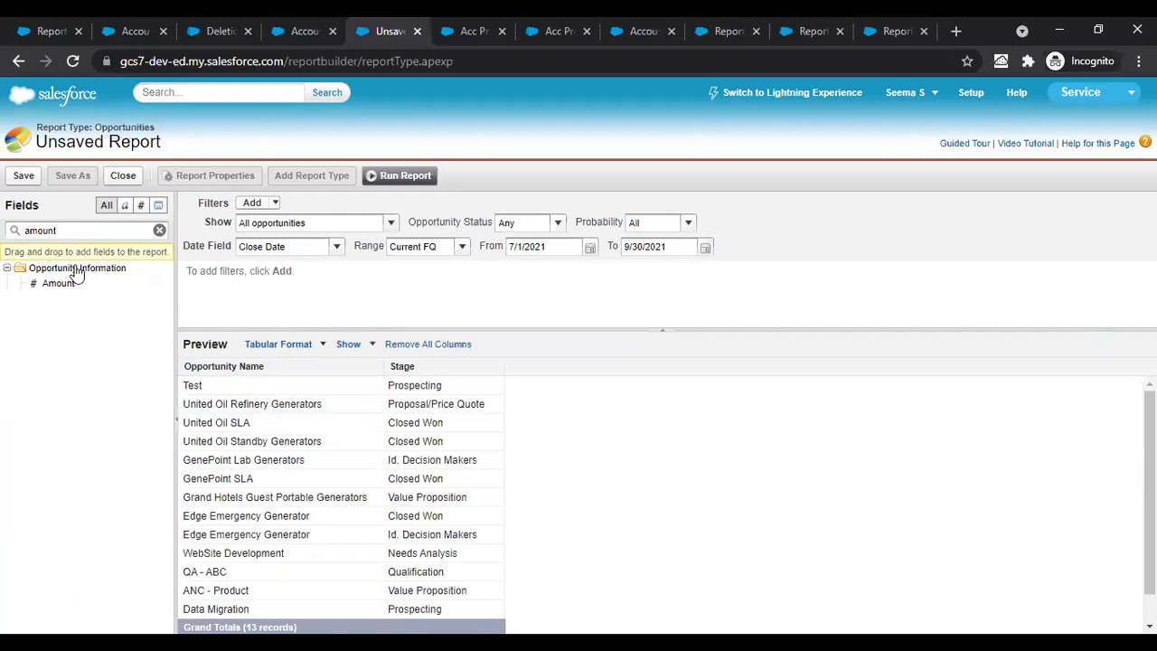
left_click_drag(64, 282, 484, 428)
double_click(68, 228)
type("name")
left_click_drag(114, 319, 556, 379)
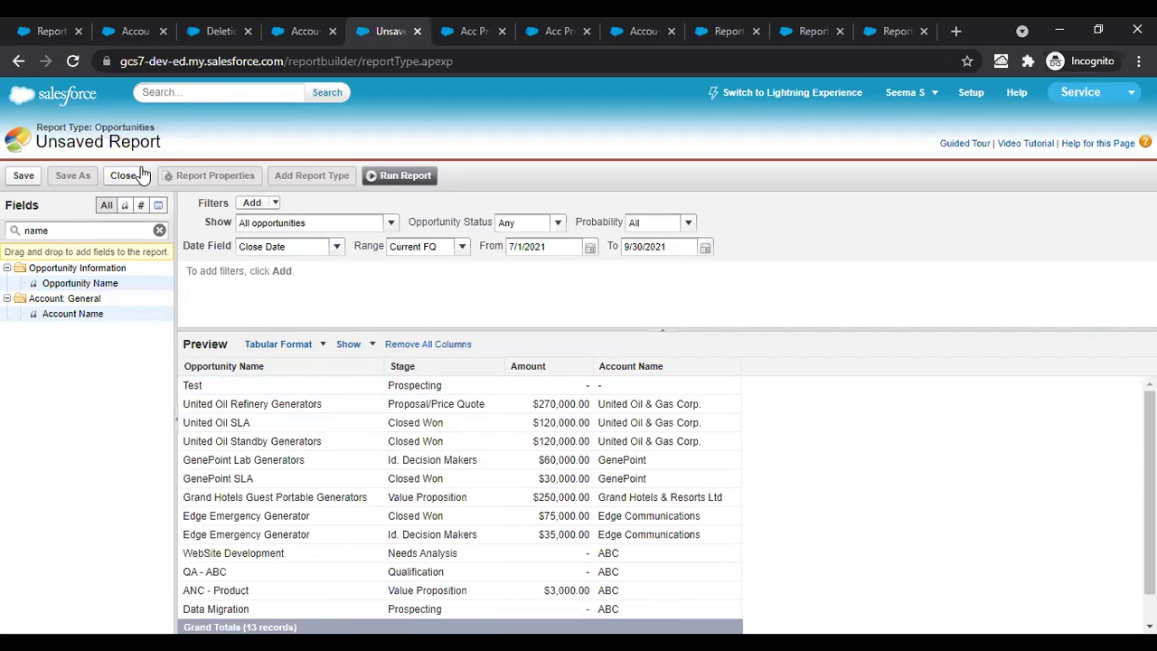
Step: Change the report format to Joined and add Cases as an additional report type
left_click(305, 351)
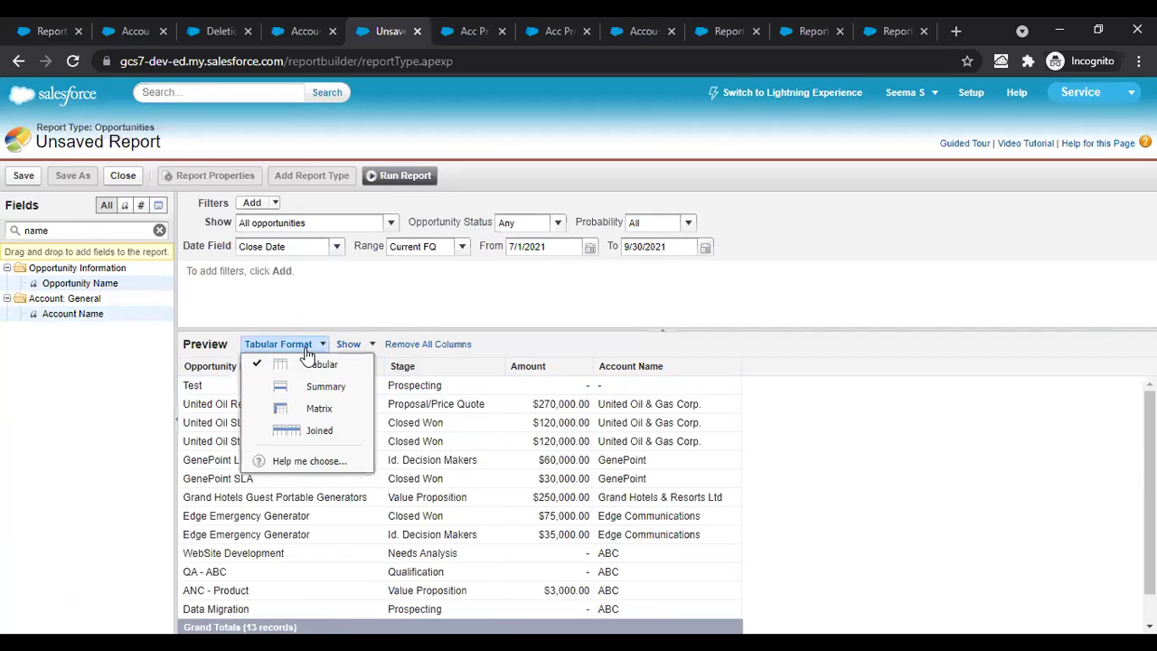
left_click(307, 430)
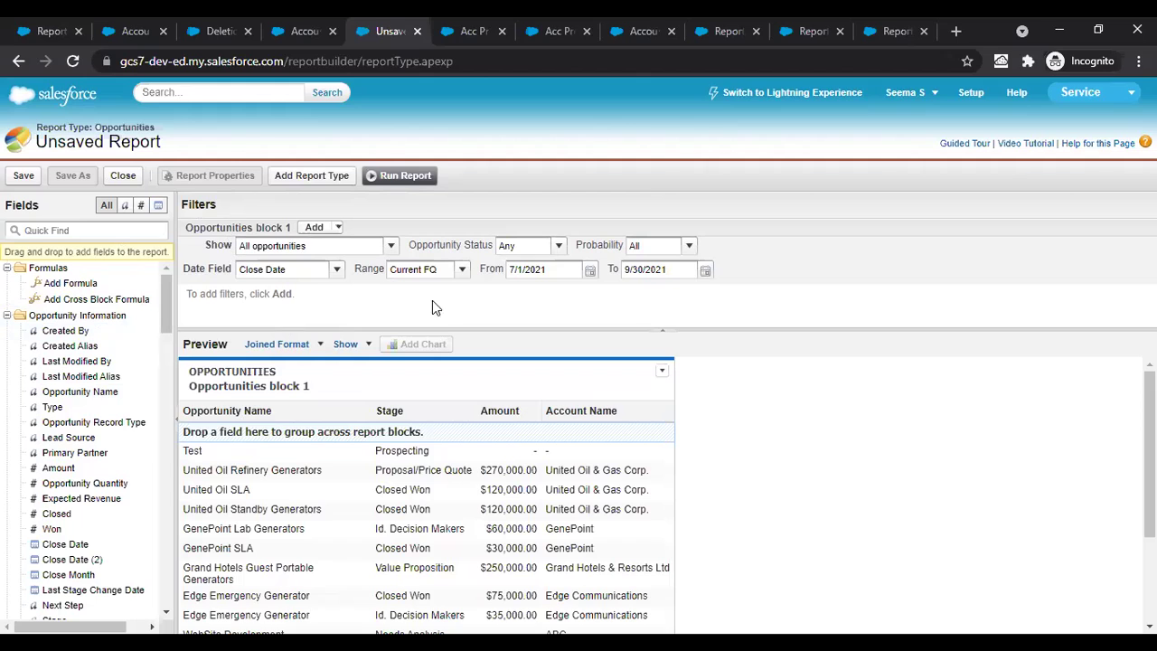
left_click(317, 179)
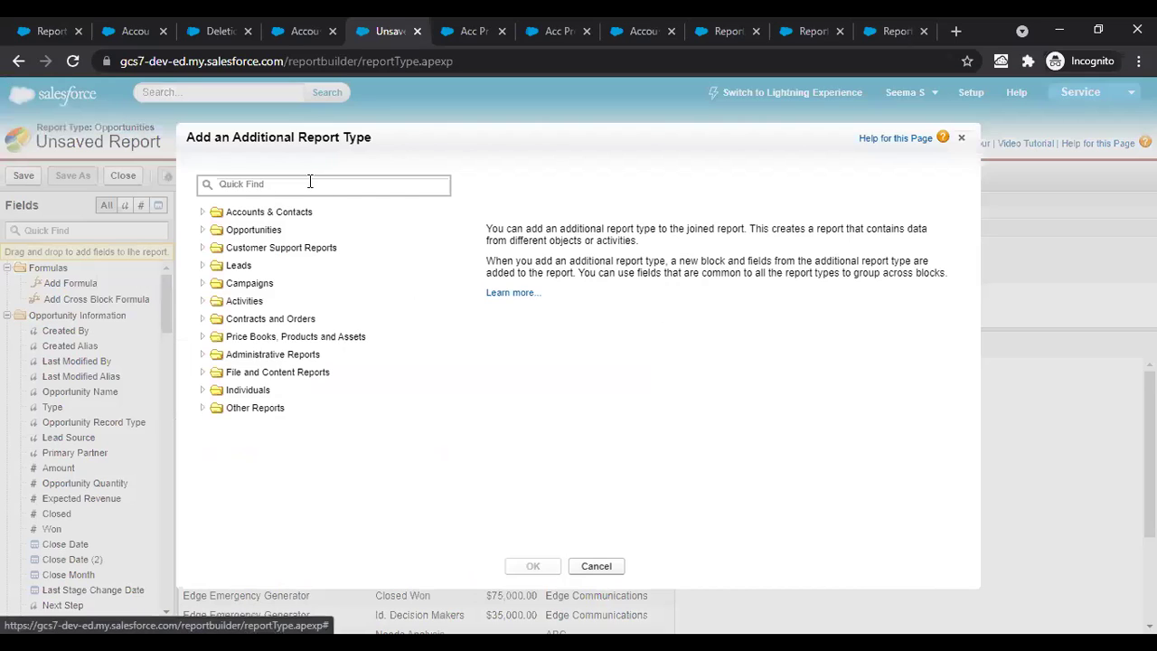
type("case")
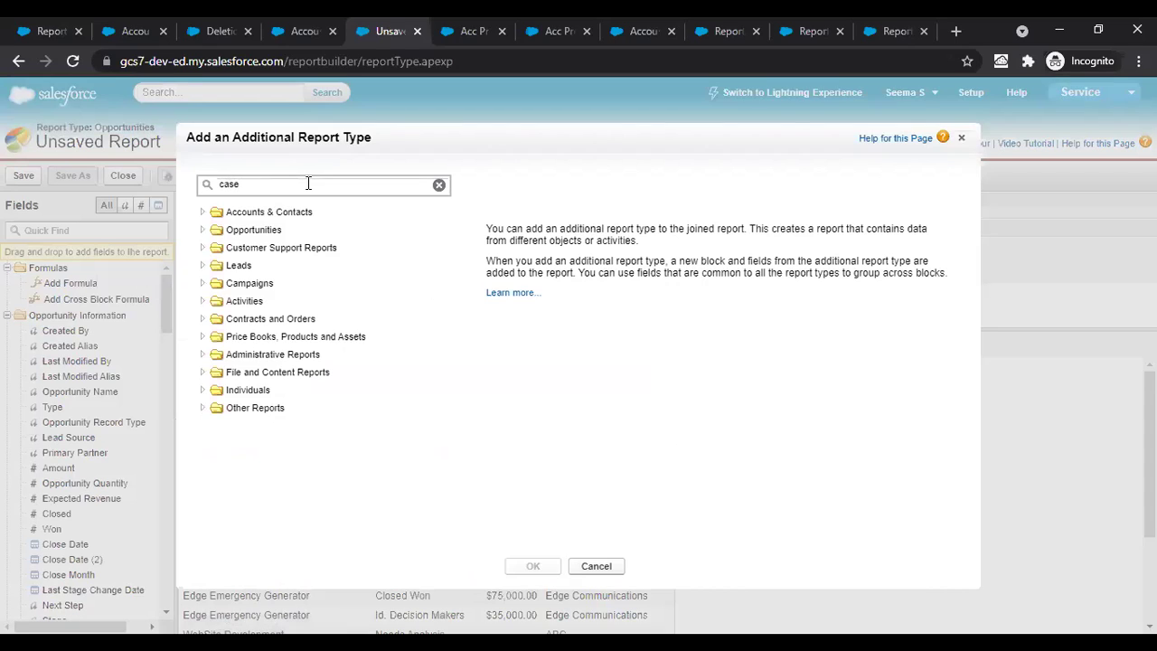
left_click(269, 234)
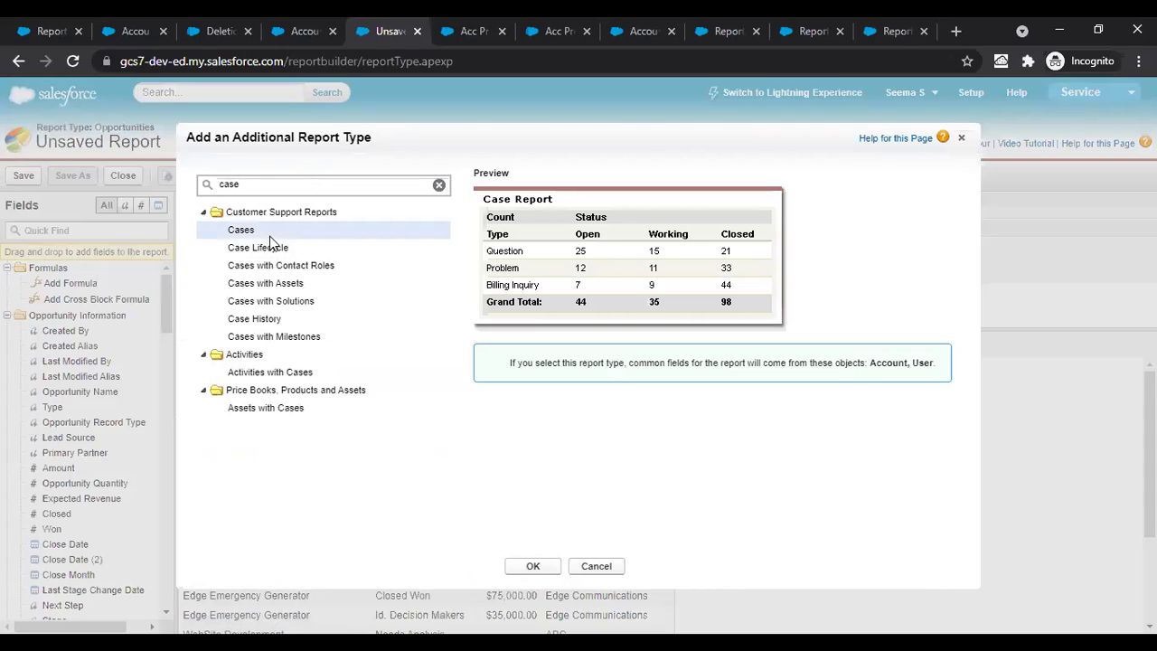
left_click(533, 568)
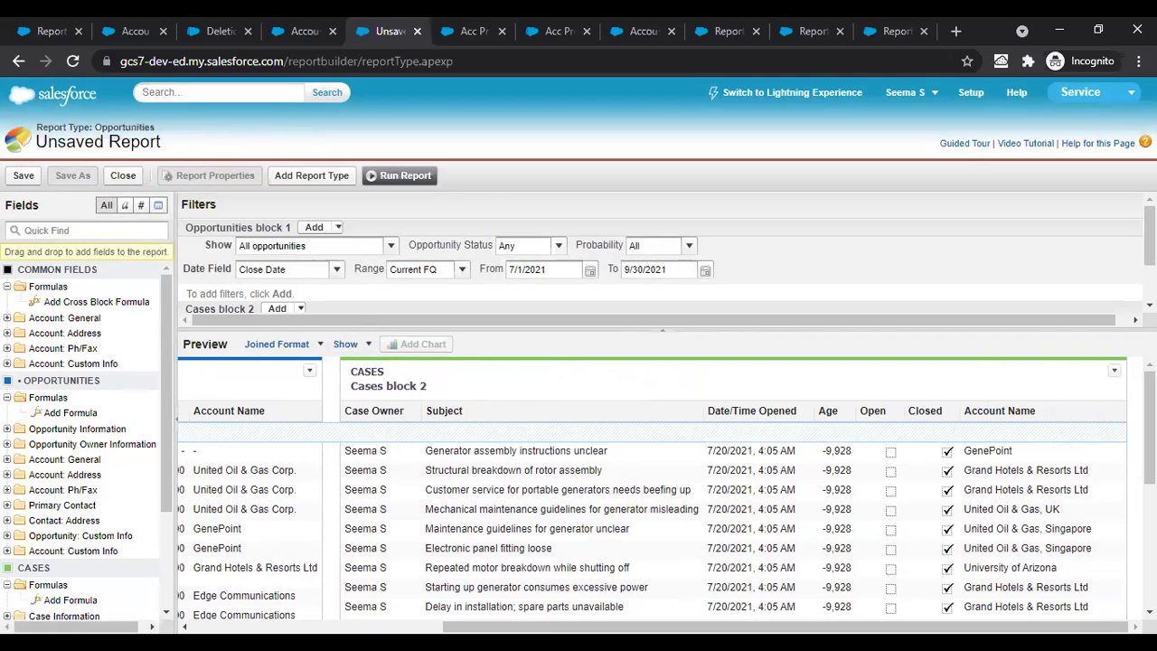
left_click(1114, 371)
left_click(1114, 374)
left_click(1114, 374)
left_click(599, 495)
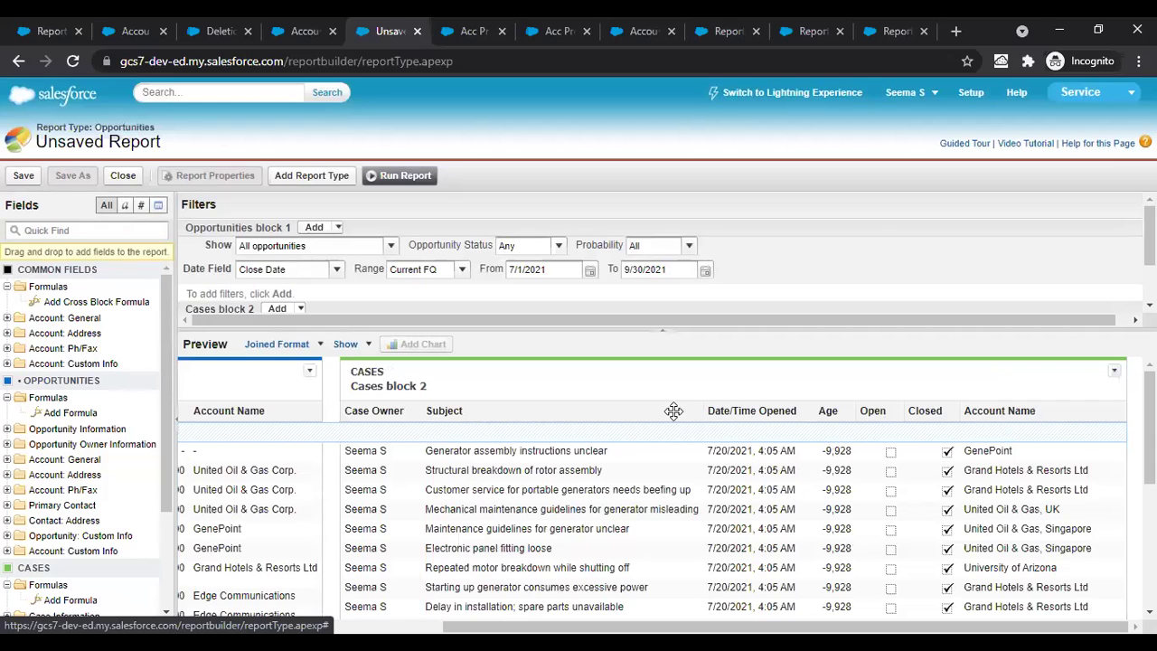
Step: Sort the Cases block by Account Name in ascending order and enlarge the filter area to show both blocks' filters
left_click(1011, 409)
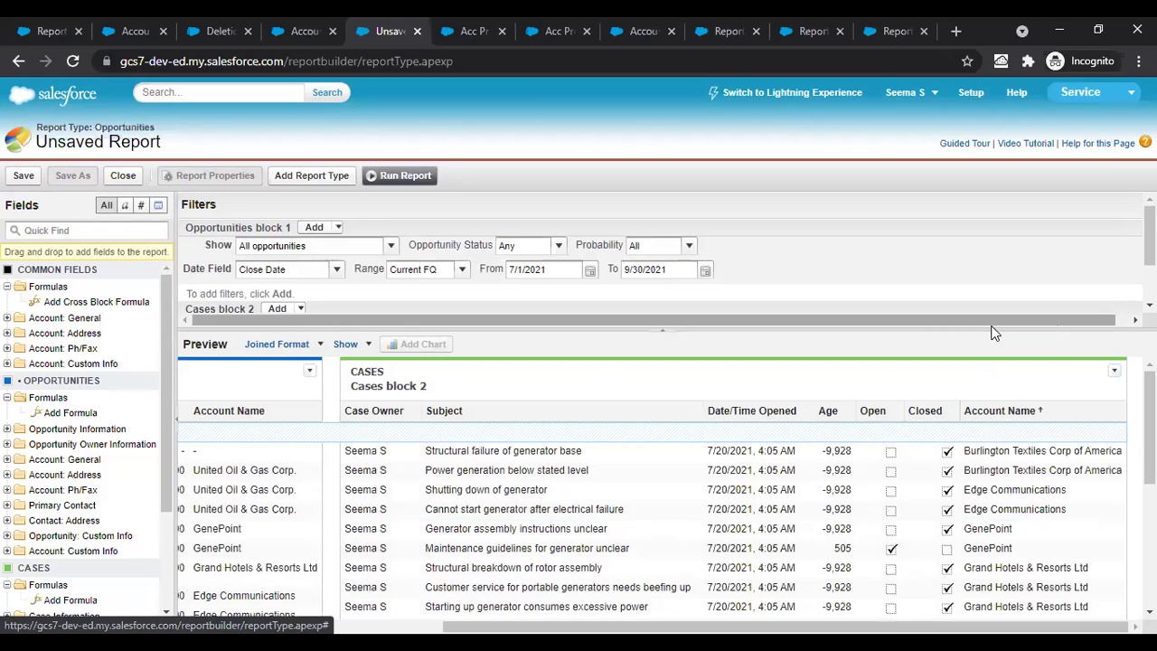
left_click_drag(994, 332, 978, 443)
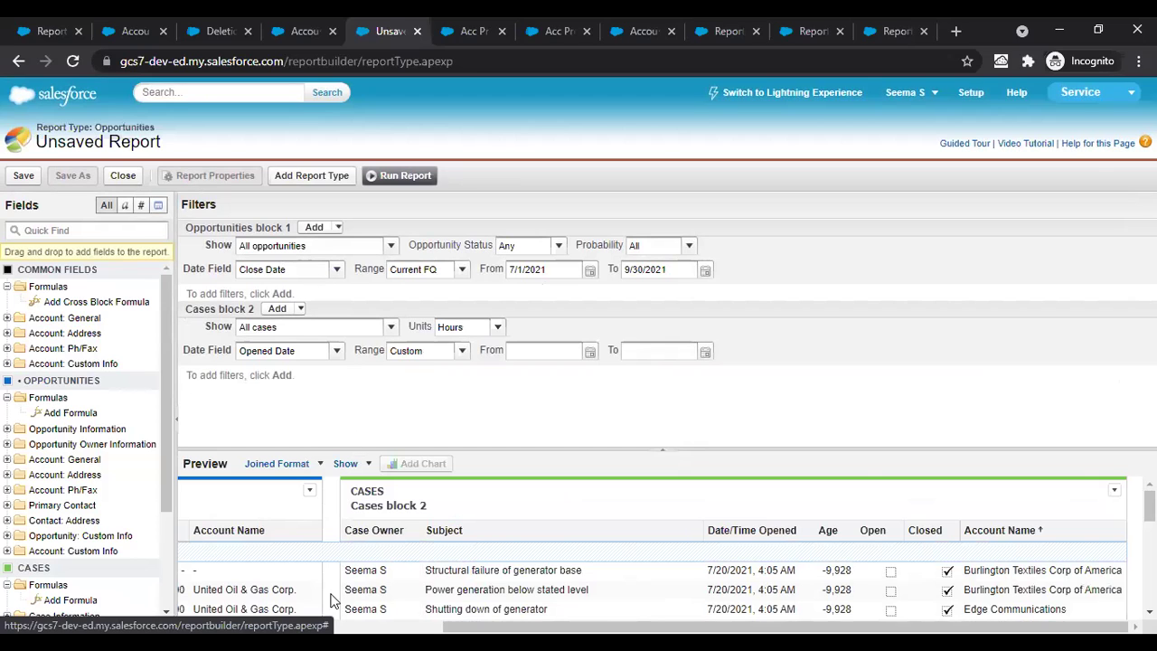
left_click_drag(561, 626, 450, 625)
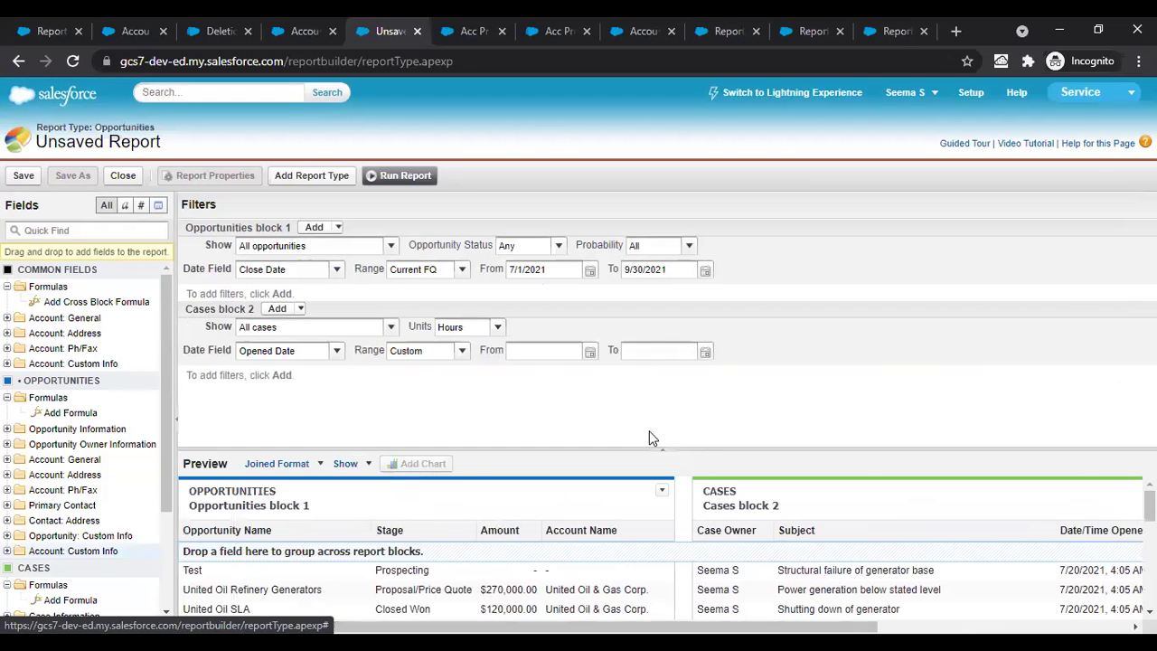
Step: Group across the Opportunities and Cases blocks by the common Account Name field, and run the joined report to review its records
left_click(669, 537)
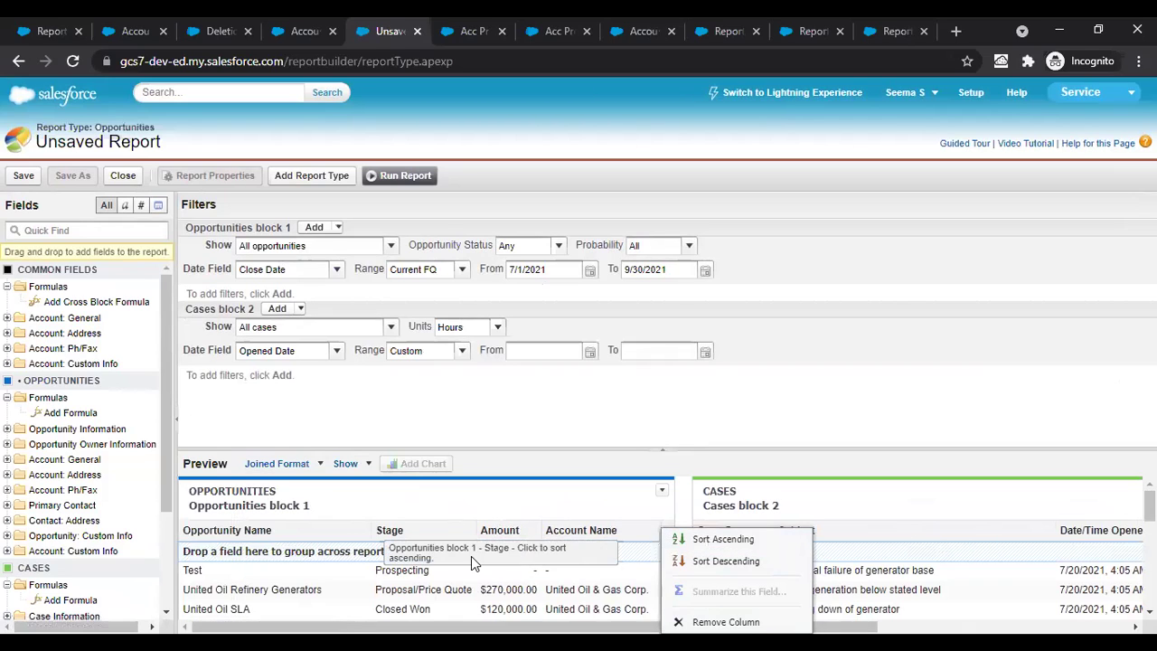
left_click_drag(586, 531, 579, 565)
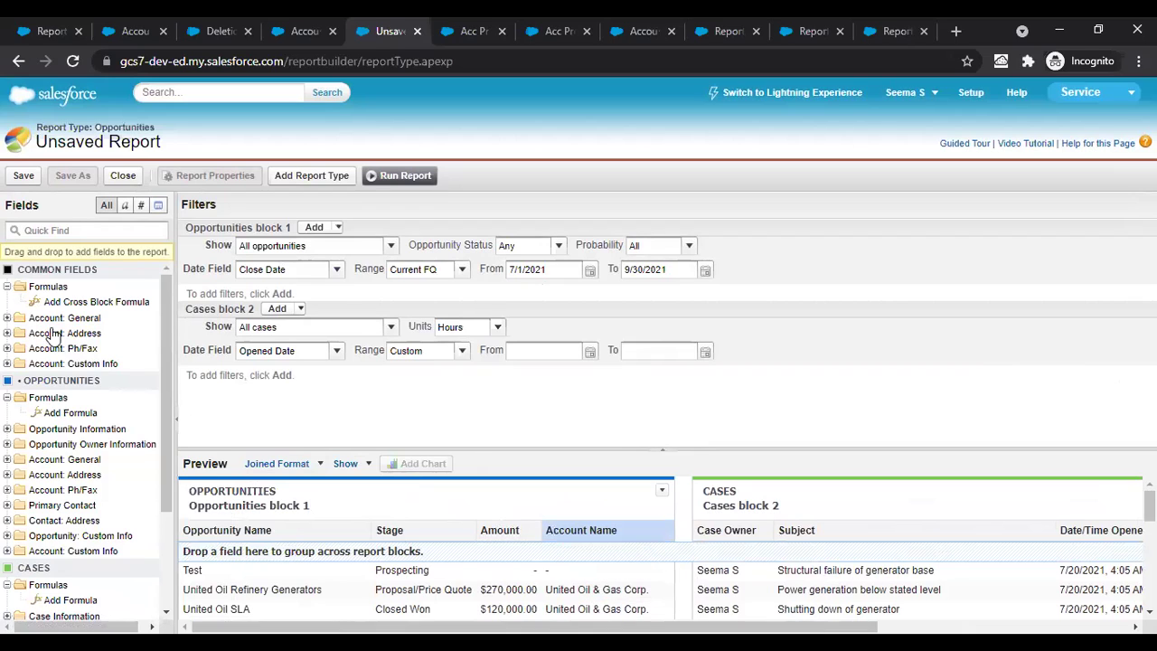
left_click(43, 231)
type("name")
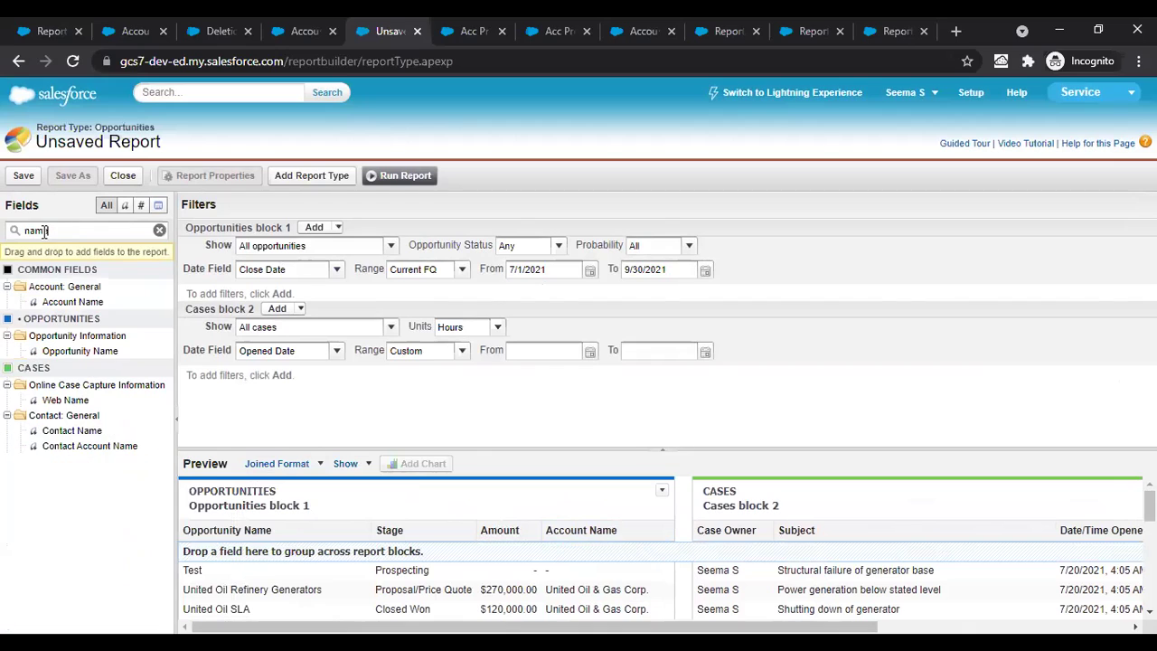
left_click_drag(84, 301, 320, 547)
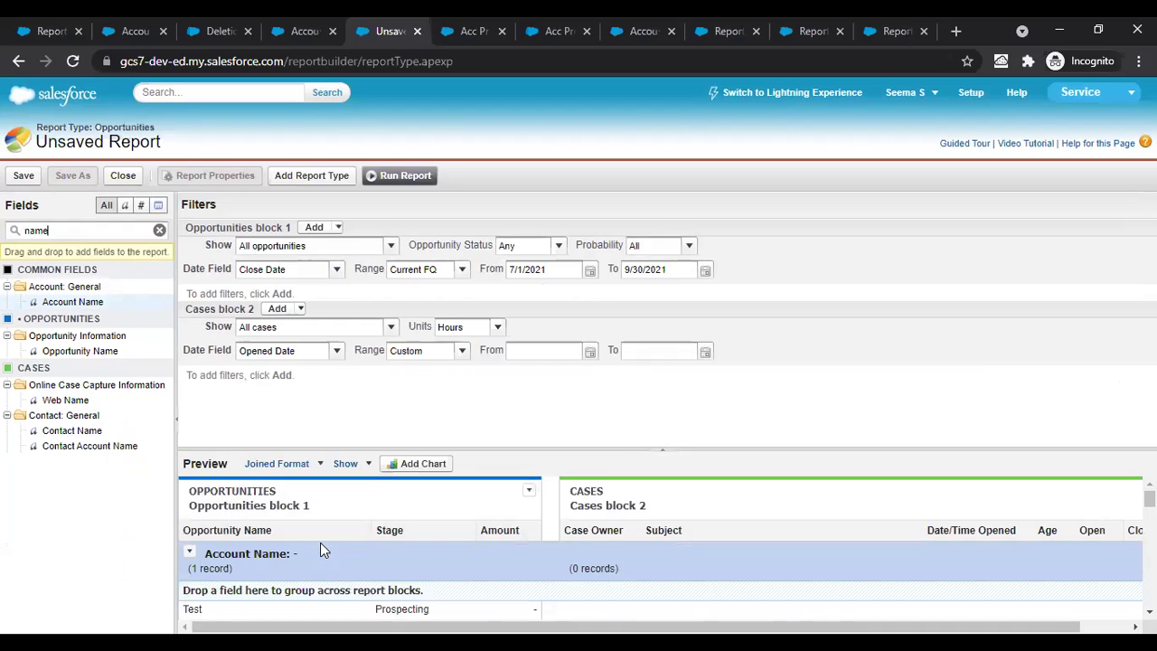
left_click(417, 171)
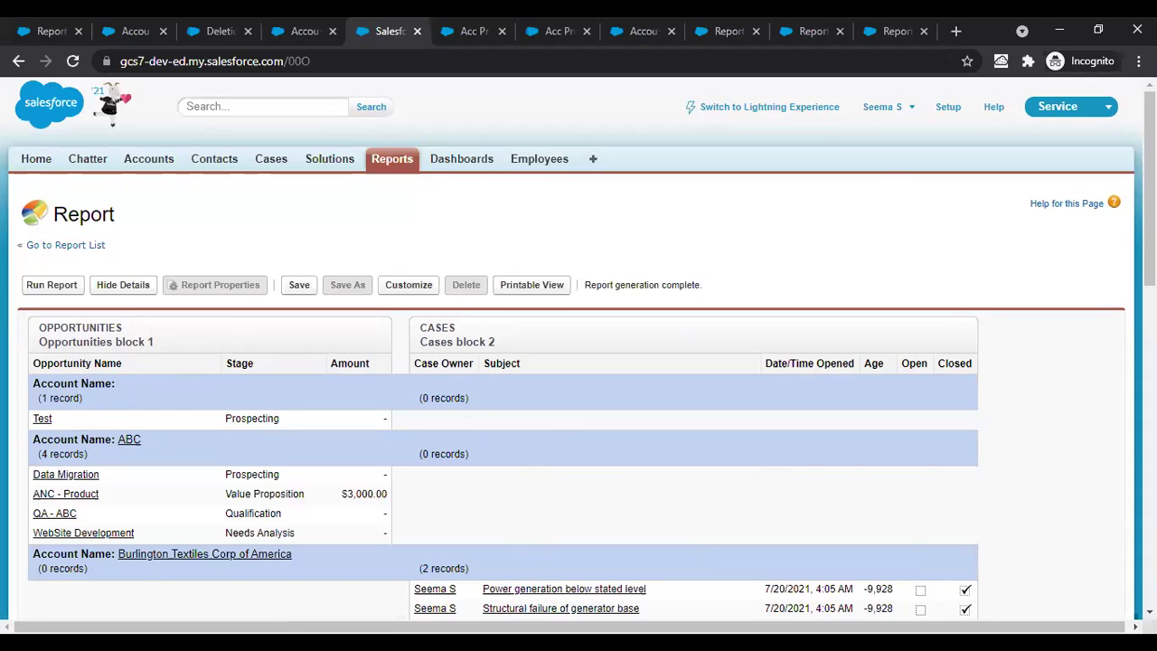
scroll(579, 362, "down", 5)
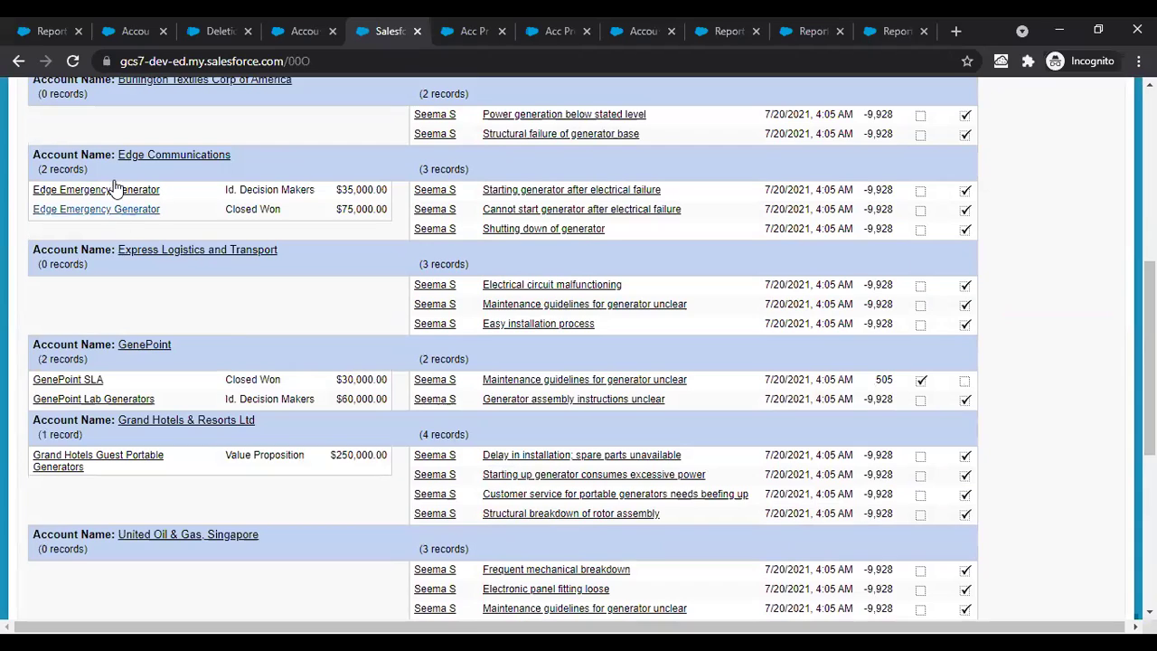